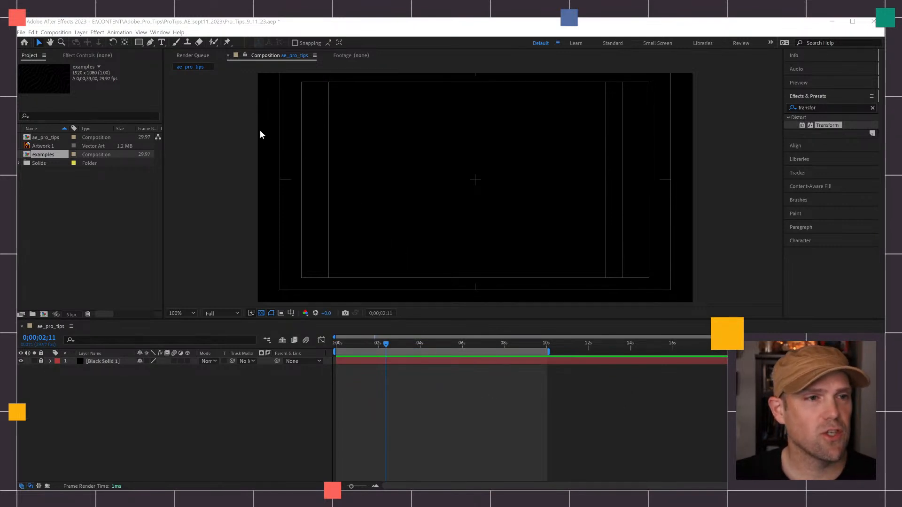
pyautogui.click(150, 43)
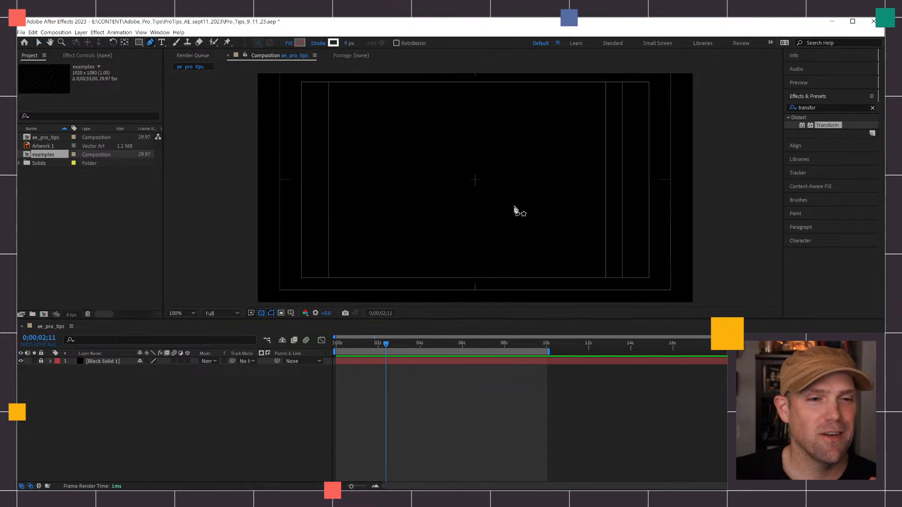
pyautogui.click(465, 362)
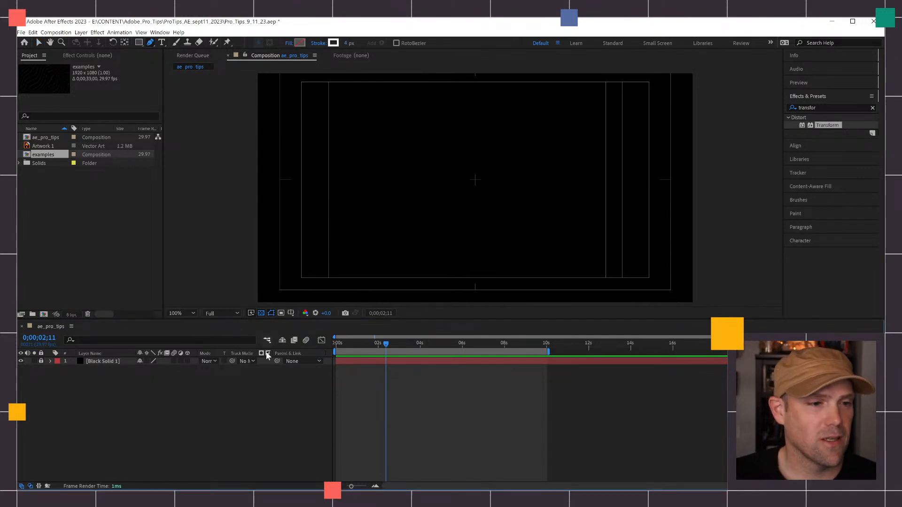
pyautogui.press('v')
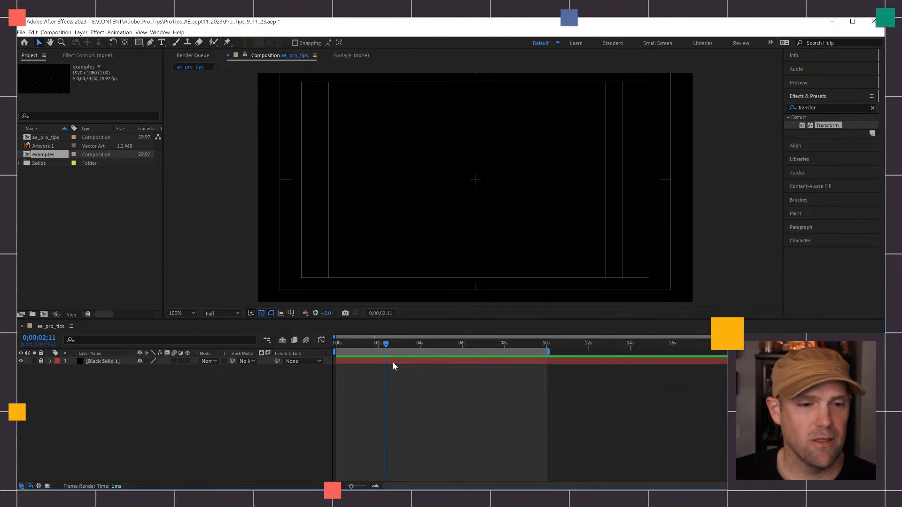
# Step: Unlock the Black Solid 1 layer and draw a closed, rounded mask on it with the Pen tool near the composition's centre
pyautogui.click(40, 362)
pyautogui.click(426, 362)
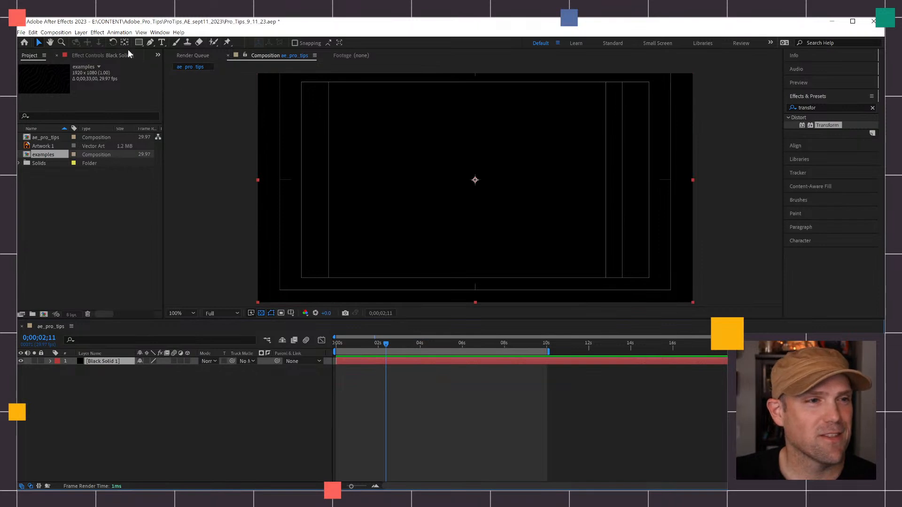
pyautogui.click(150, 42)
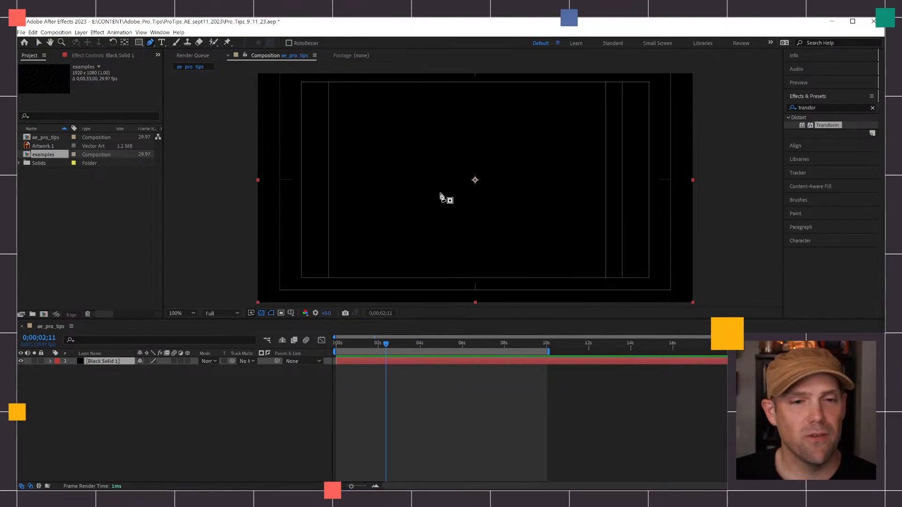
pyautogui.moveTo(410, 192); pyautogui.dragTo(404, 181)
pyautogui.moveTo(430, 145); pyautogui.dragTo(439, 142)
pyautogui.moveTo(507, 155); pyautogui.dragTo(509, 175)
pyautogui.click(516, 233)
pyautogui.moveTo(437, 245); pyautogui.dragTo(422, 241)
pyautogui.click(410, 192)
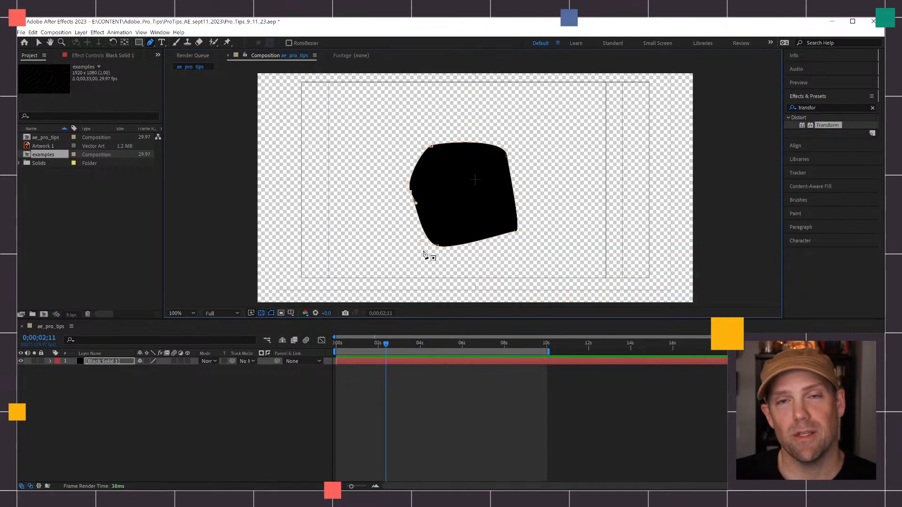
# Step: Undo the mask drawn on the Black Solid 1 layer
pyautogui.hotkey('ctrl', 'z')
pyautogui.hotkey('ctrl', 'z')
pyautogui.hotkey('ctrl', 'z')
pyautogui.hotkey('ctrl', 'z')
pyautogui.hotkey('ctrl', 'z')
pyautogui.hotkey('ctrl', 'z')
# Step: With no layer selected, draw a short straight horizontal line across the composition's centre with the Pen tool as a new shape layer
pyautogui.click(491, 421)
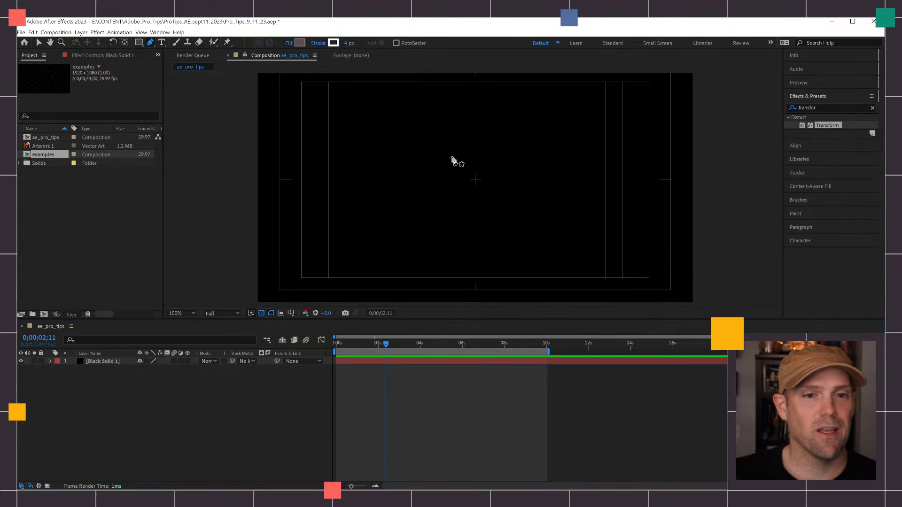
pyautogui.click(443, 180)
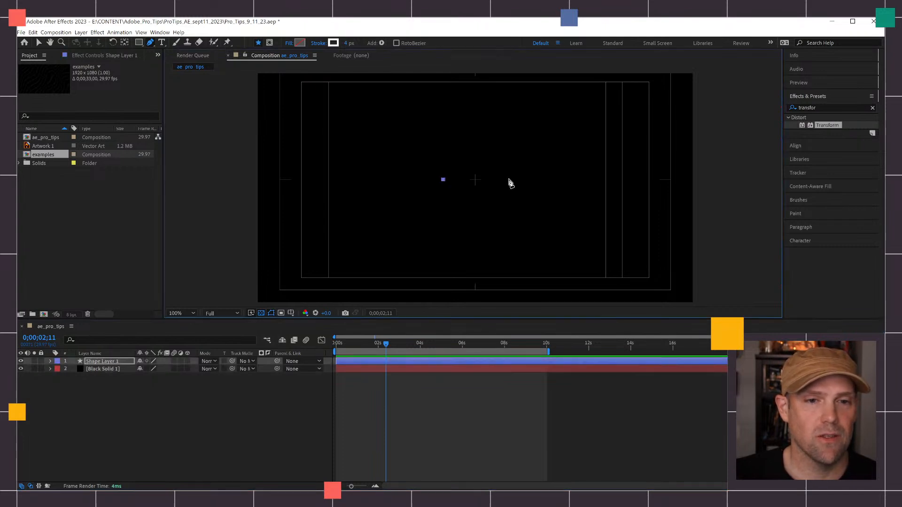
pyautogui.click(506, 179)
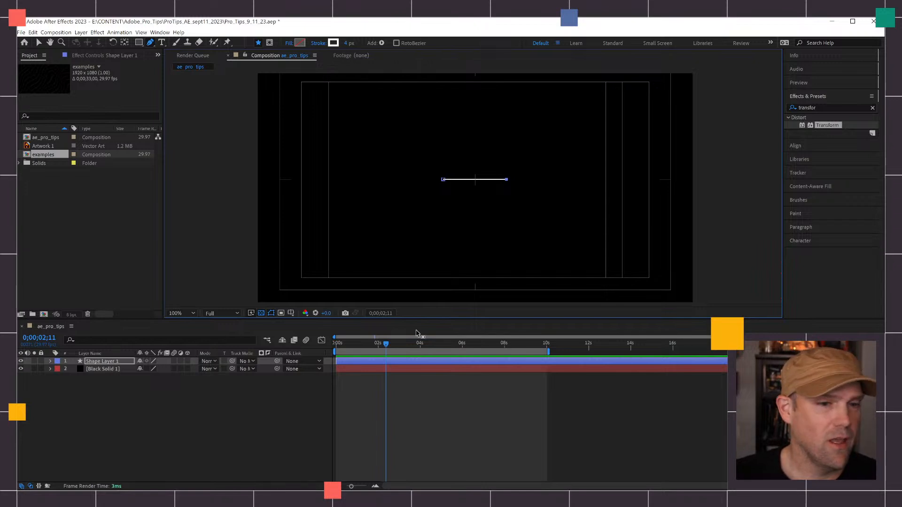
# Step: Add a Position keyframe to the line at 0;00;00;00 and move it off the frame's left side, to about -165, 540
pyautogui.moveTo(388, 350); pyautogui.dragTo(331, 345)
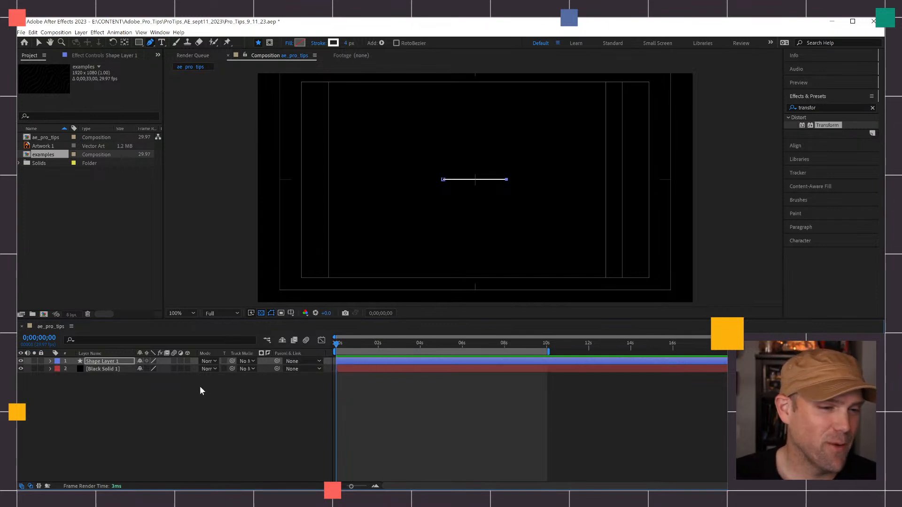
pyautogui.press('p')
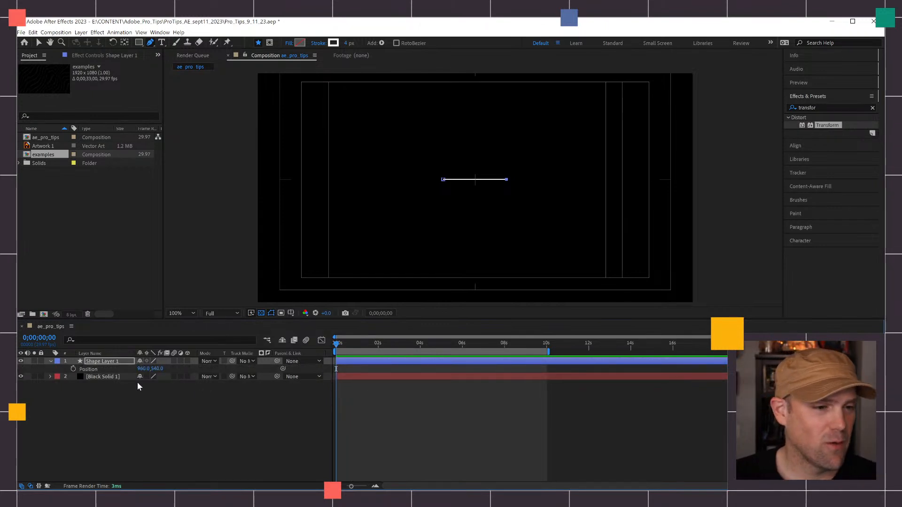
pyautogui.click(73, 369)
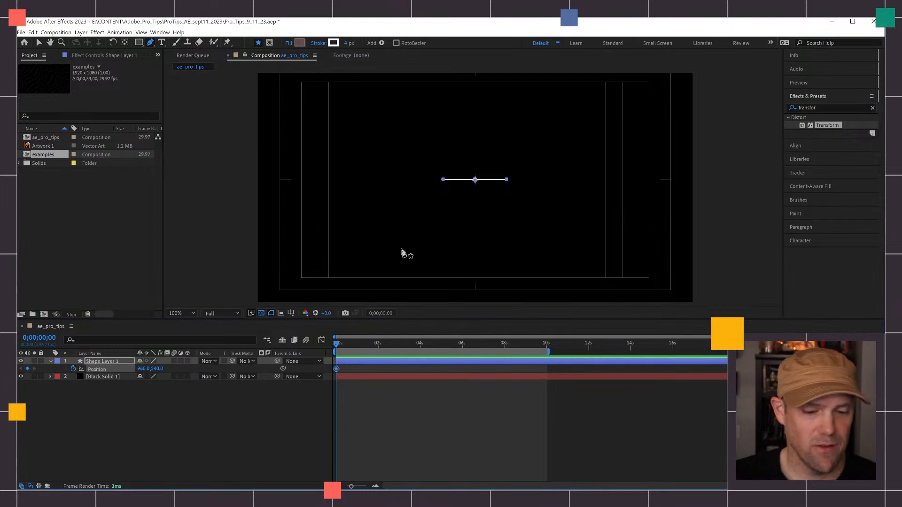
pyautogui.press('v')
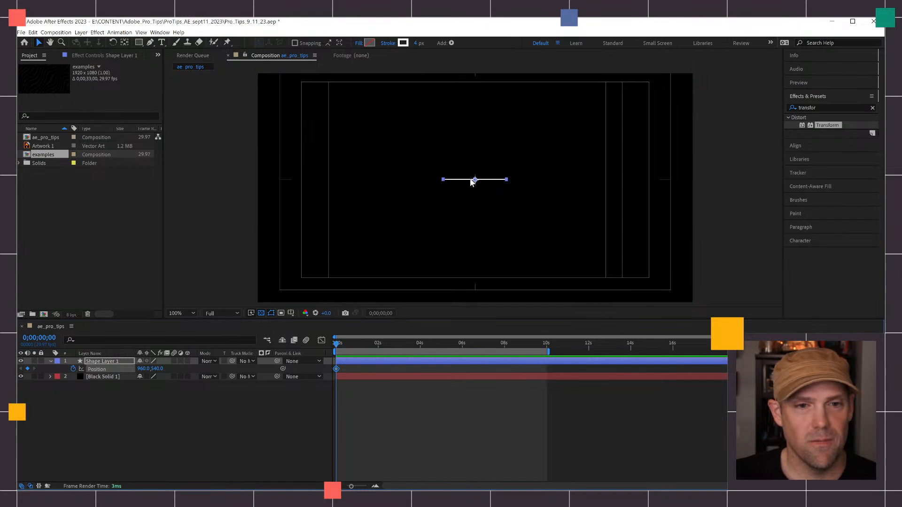
pyautogui.moveTo(472, 183); pyautogui.dragTo(225, 188)
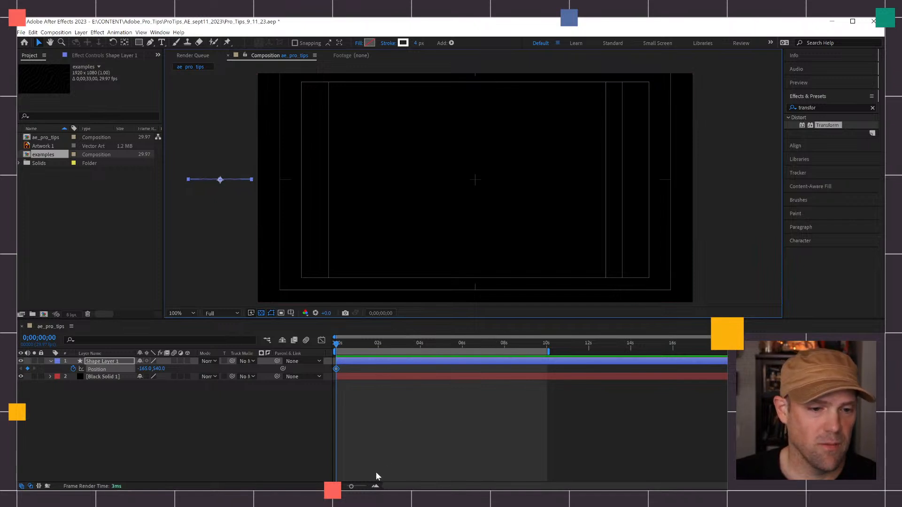
# Step: At 0;00;01;00, move the line straight across and off the frame's right side, to about 2139, 540, creating a second Position keyframe
pyautogui.moveTo(352, 487); pyautogui.dragTo(359, 487)
pyautogui.moveTo(370, 344); pyautogui.dragTo(375, 344)
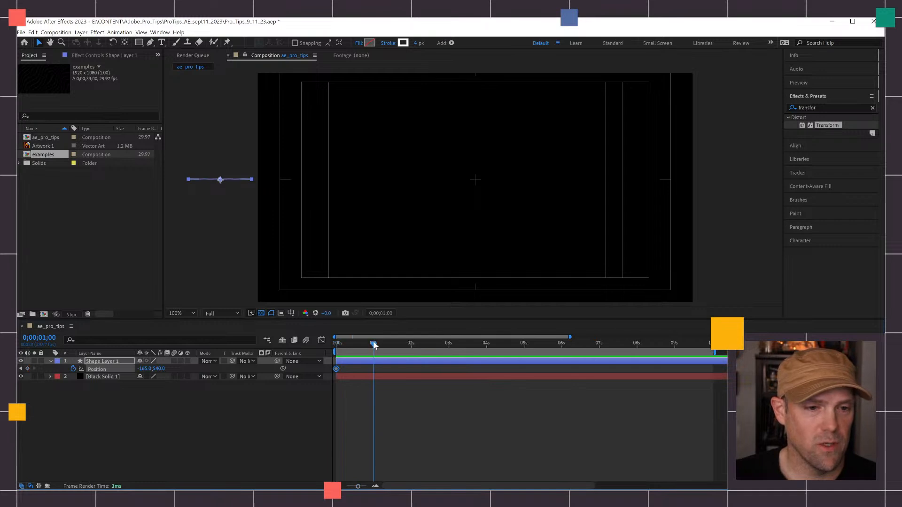
pyautogui.moveTo(222, 185); pyautogui.dragTo(745, 180)
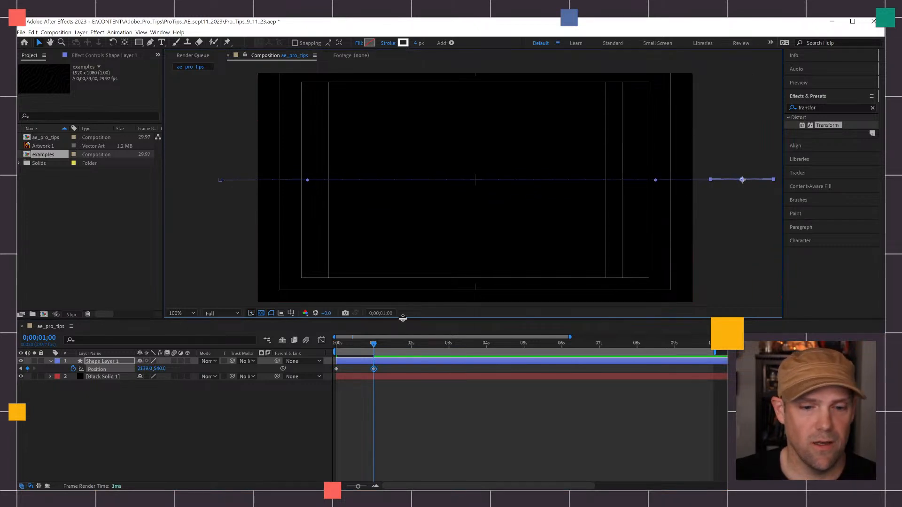
# Step: Play back the line's movement across the frame, stop the preview and deselect the layer
pyautogui.press('space')
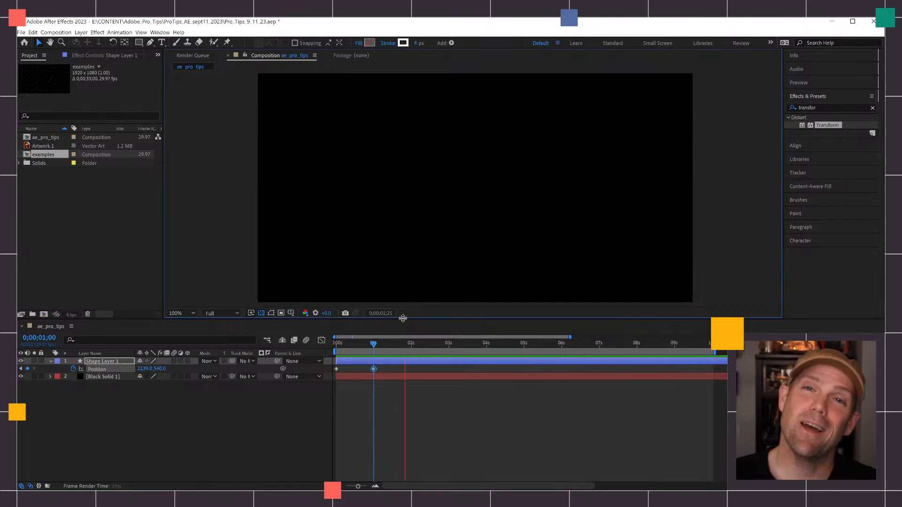
pyautogui.press('space')
pyautogui.press('space')
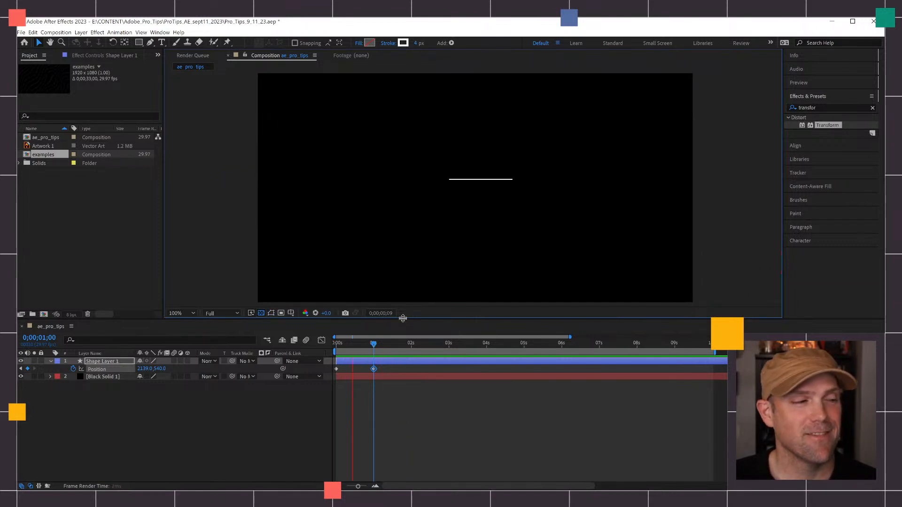
pyautogui.press('space')
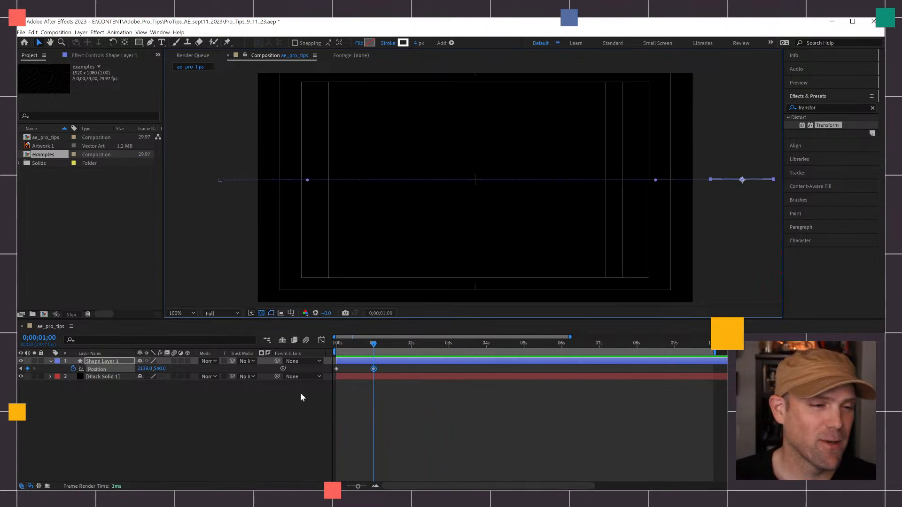
pyautogui.click(437, 436)
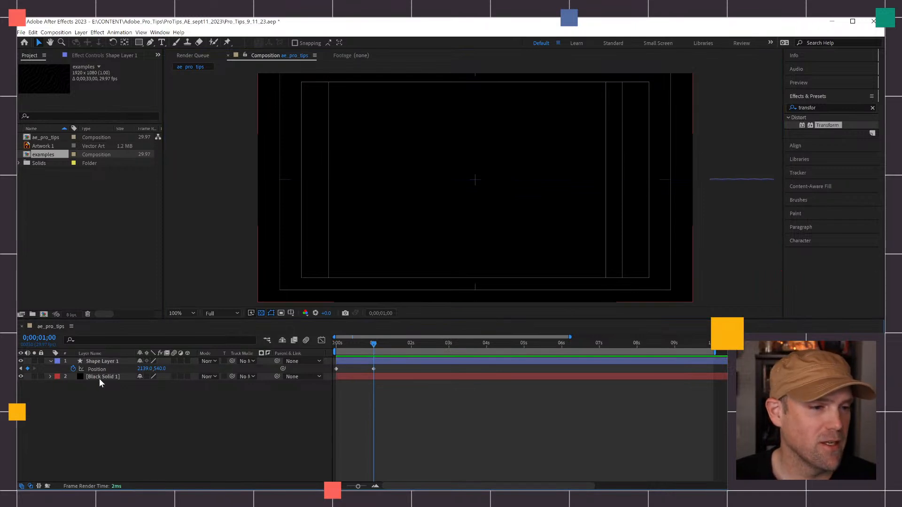
# Step: Add the expression loopOut() to the line's Position property
pyautogui.keyDown('alt'); pyautogui.click(73, 370); pyautogui.keyUp('alt')
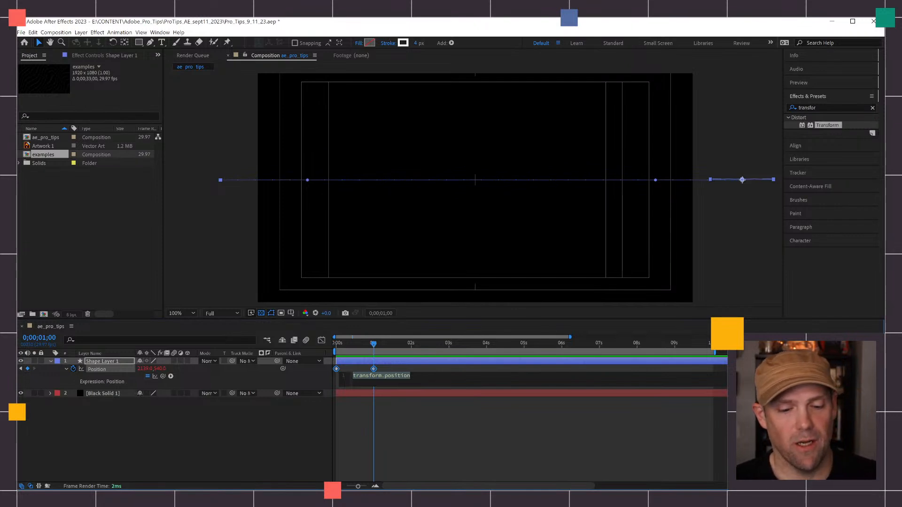
pyautogui.write('loop')
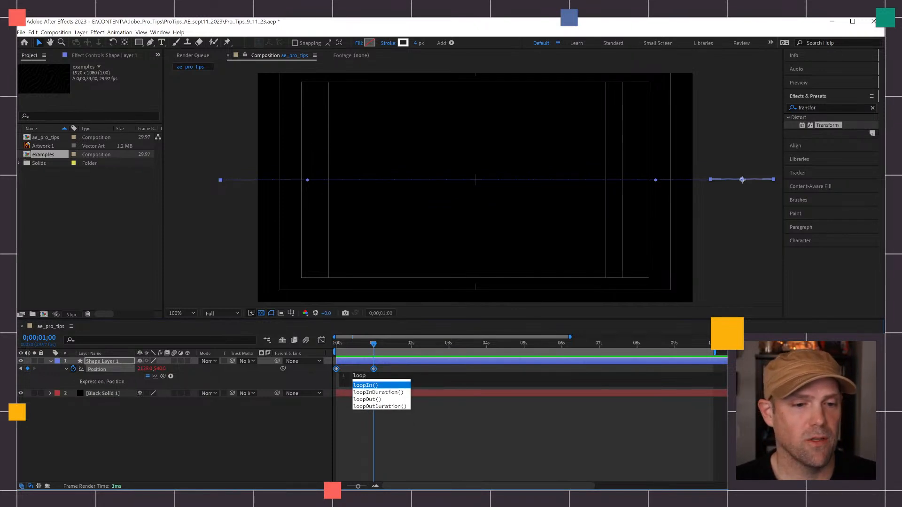
pyautogui.click(376, 399)
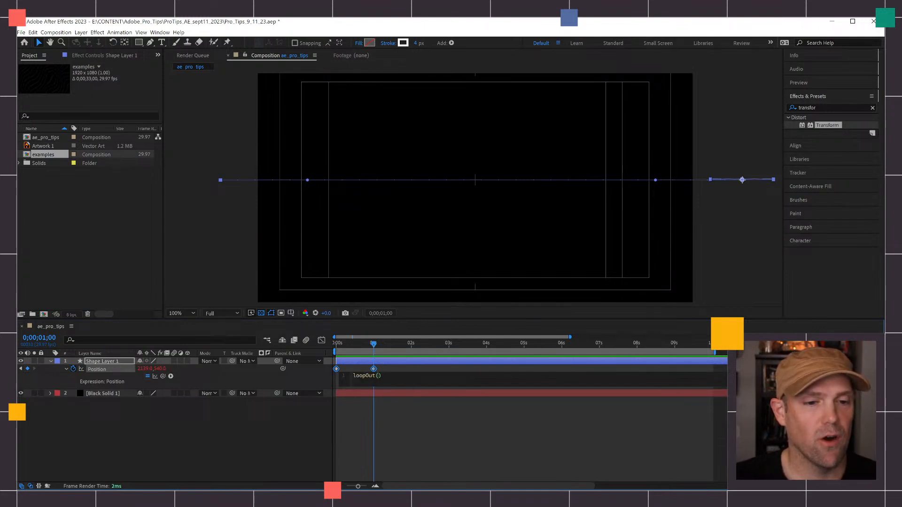
pyautogui.click(422, 362)
# Step: Preview the looping line animation, stop playback and clear the selection
pyautogui.press('space')
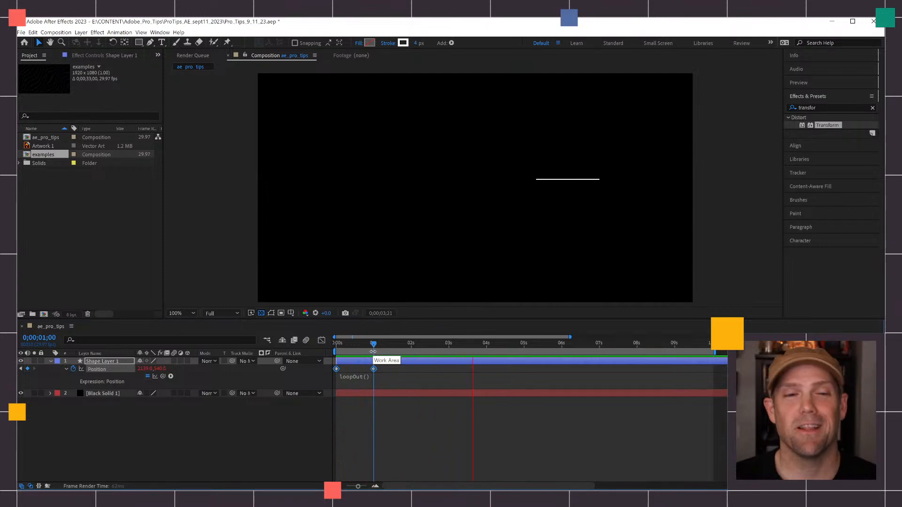
pyautogui.press('space')
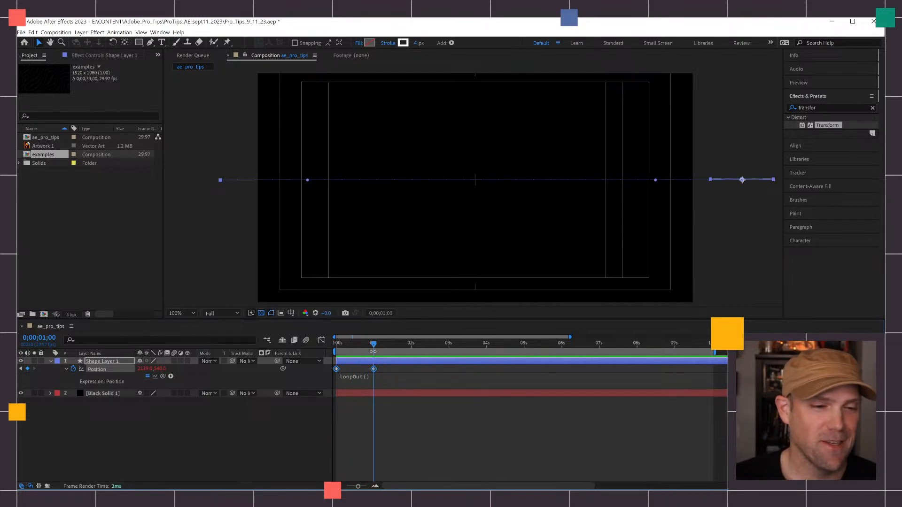
pyautogui.click(418, 435)
# Step: Rename the Shape Layer 1 layer as "line"
pyautogui.click(105, 361)
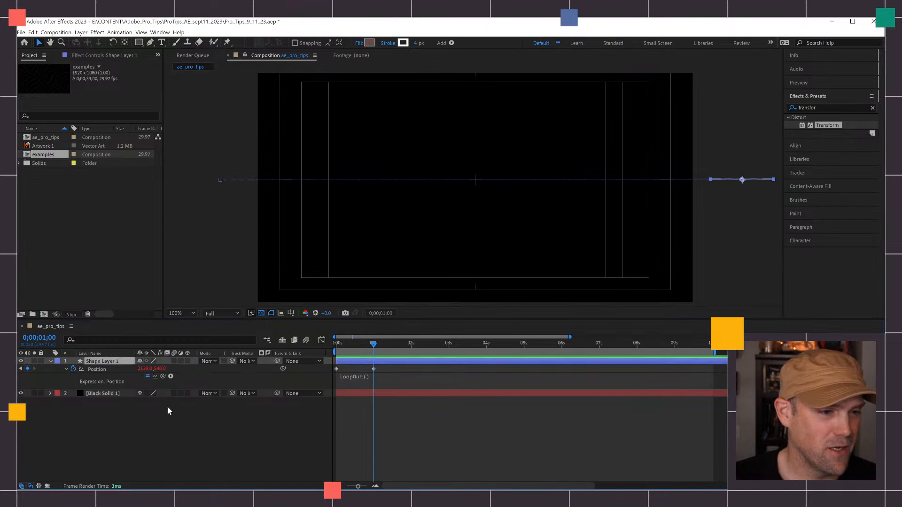
pyautogui.rightClick(106, 361)
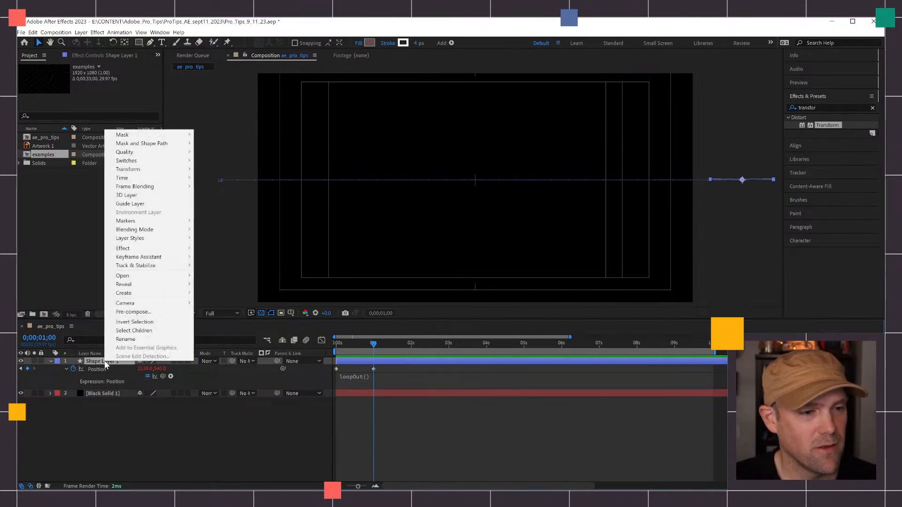
pyautogui.click(145, 336)
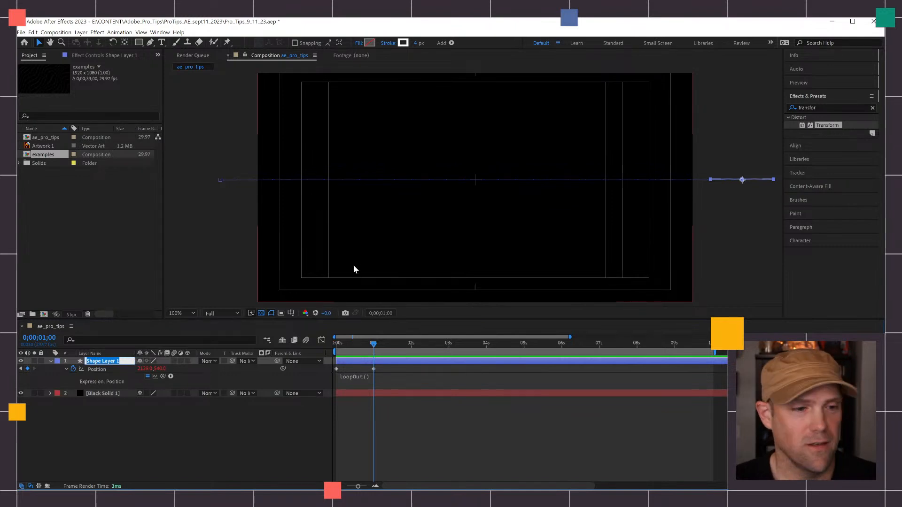
pyautogui.write('line')
pyautogui.press('Return')
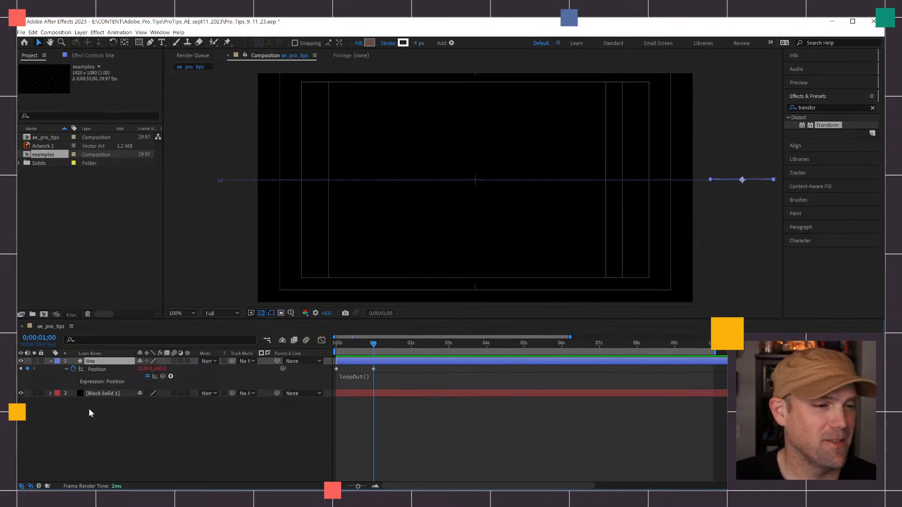
# Step: Duplicate the line layer four times and delete the topmost copy, keeping three duplicates
pyautogui.click(108, 361)
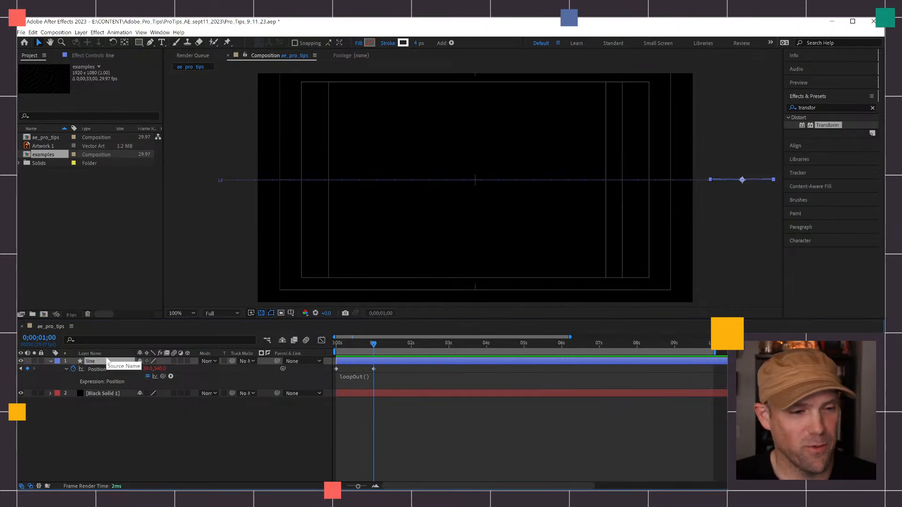
pyautogui.hotkey('ctrl', 'd')
pyautogui.hotkey('ctrl', 'd')
pyautogui.hotkey('ctrl', 'd')
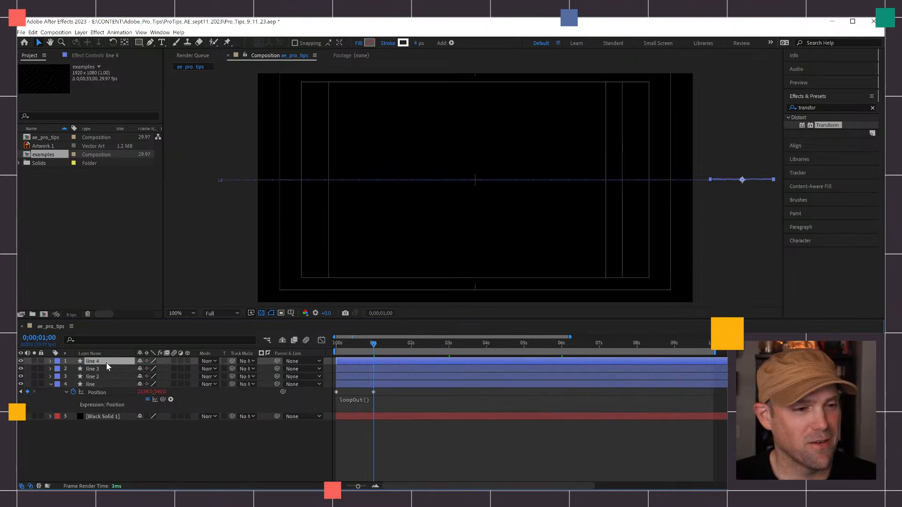
pyautogui.hotkey('ctrl', 'd')
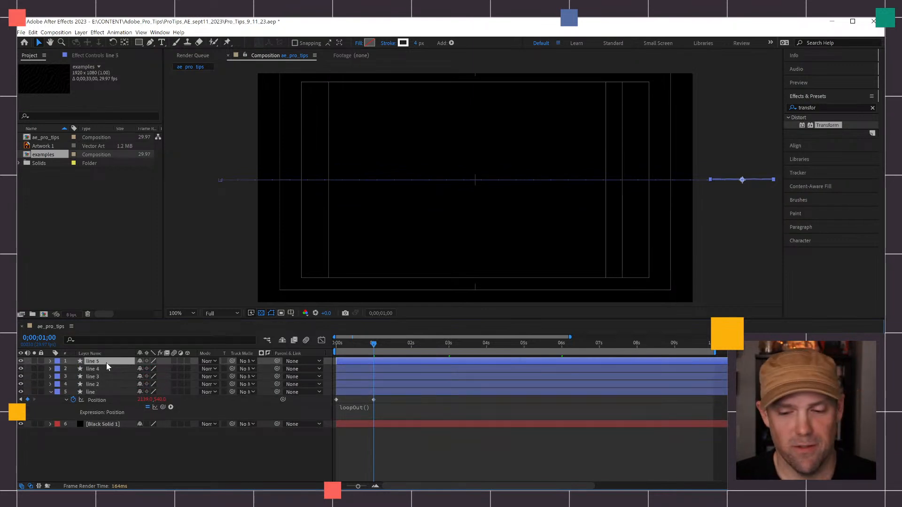
pyautogui.press('Delete')
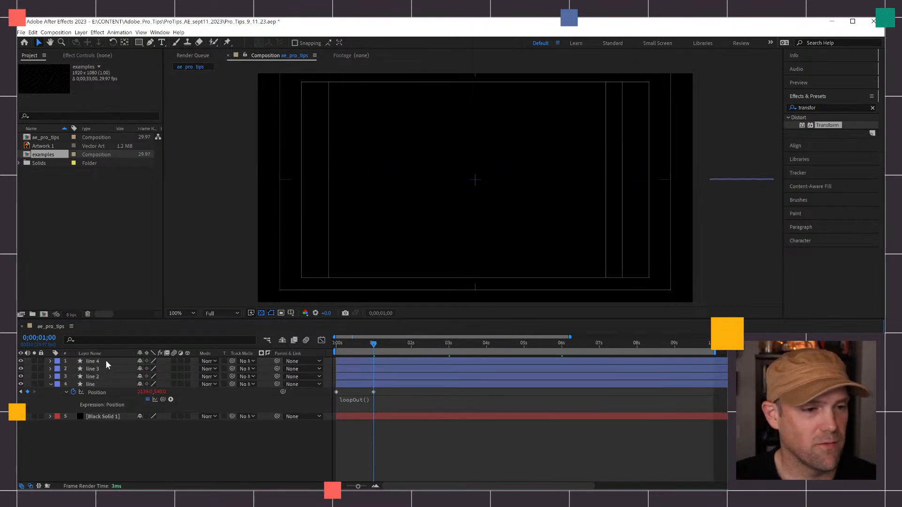
# Step: Return to the first frame and move line 2 with both its Position keyframes down to about Y 774
pyautogui.click(106, 360)
pyautogui.click(108, 376)
pyautogui.moveTo(361, 341); pyautogui.dragTo(308, 341)
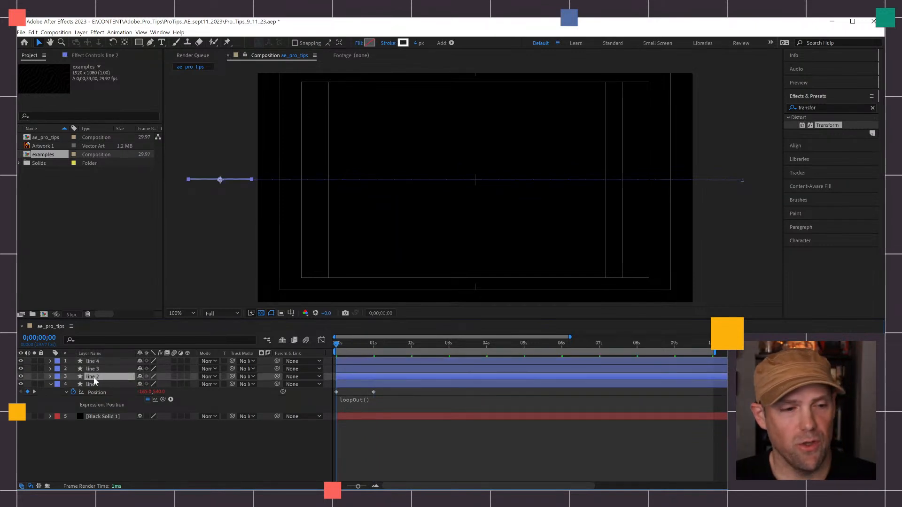
pyautogui.press('p')
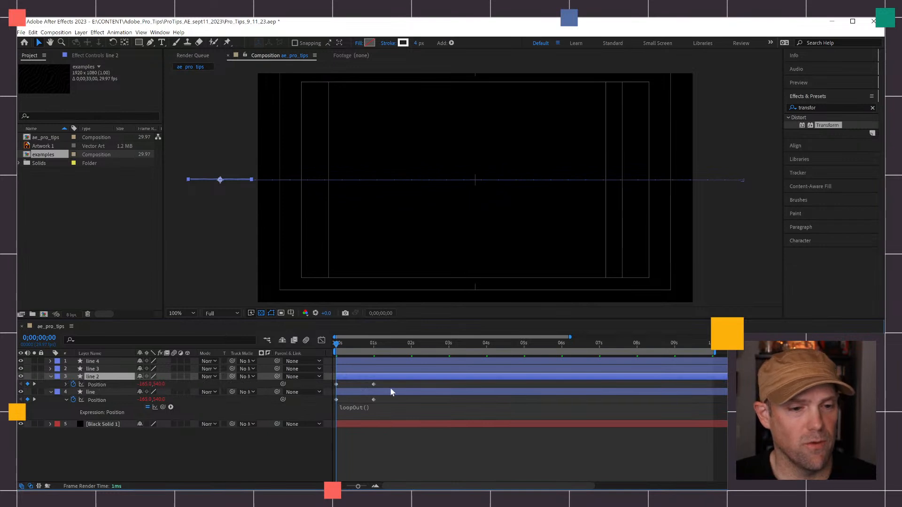
pyautogui.click(95, 385)
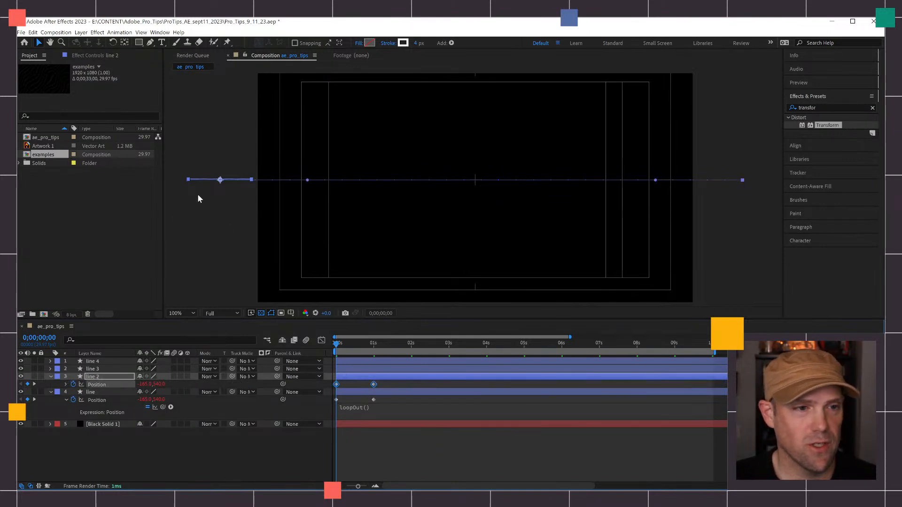
pyautogui.moveTo(221, 180); pyautogui.dragTo(226, 232)
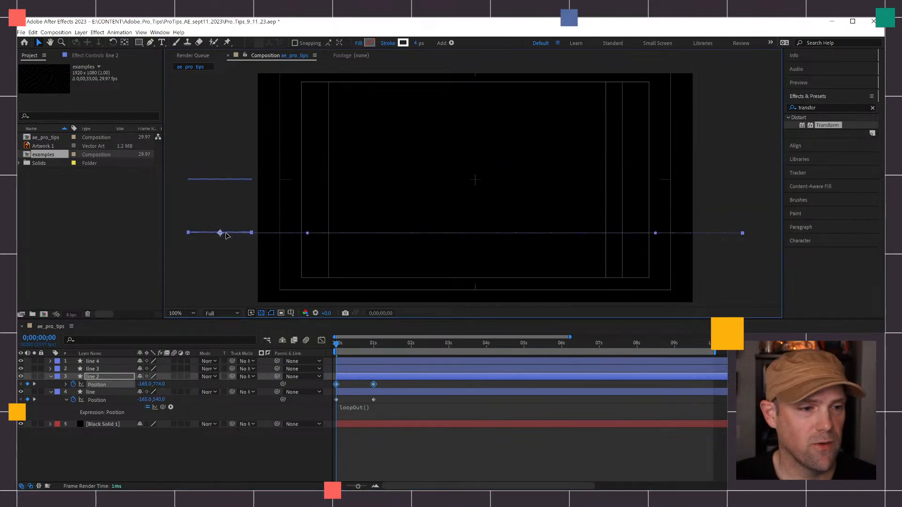
# Step: Move line 3 with both its Position keyframes up to about Y 200, near the composition's upper edge
pyautogui.click(109, 368)
pyautogui.press('u')
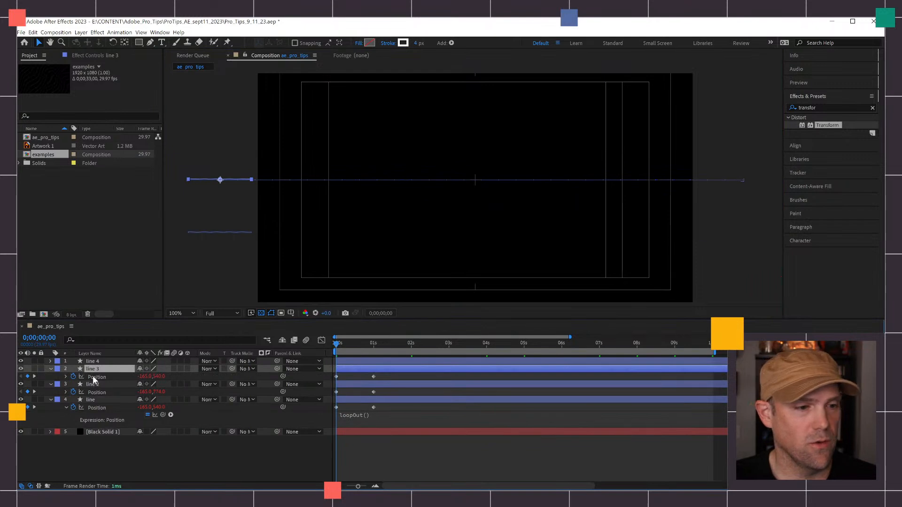
pyautogui.click(92, 377)
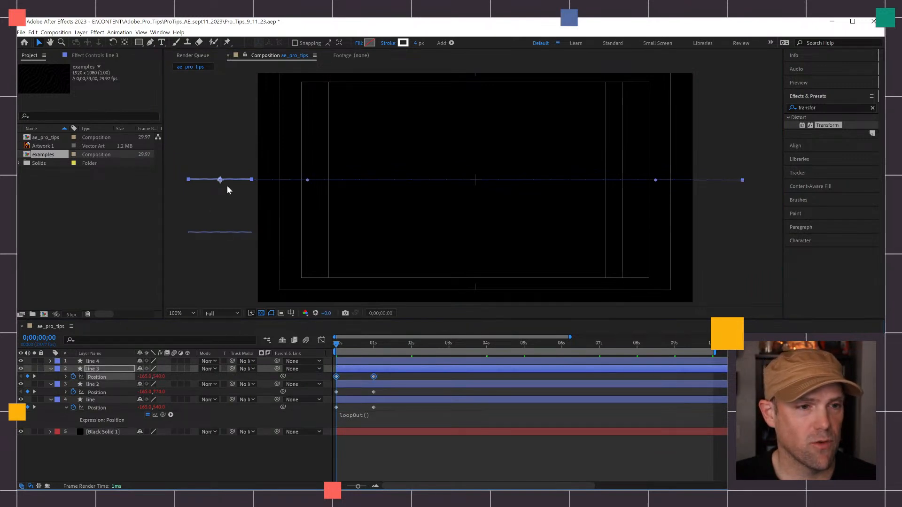
pyautogui.moveTo(220, 182); pyautogui.dragTo(238, 103)
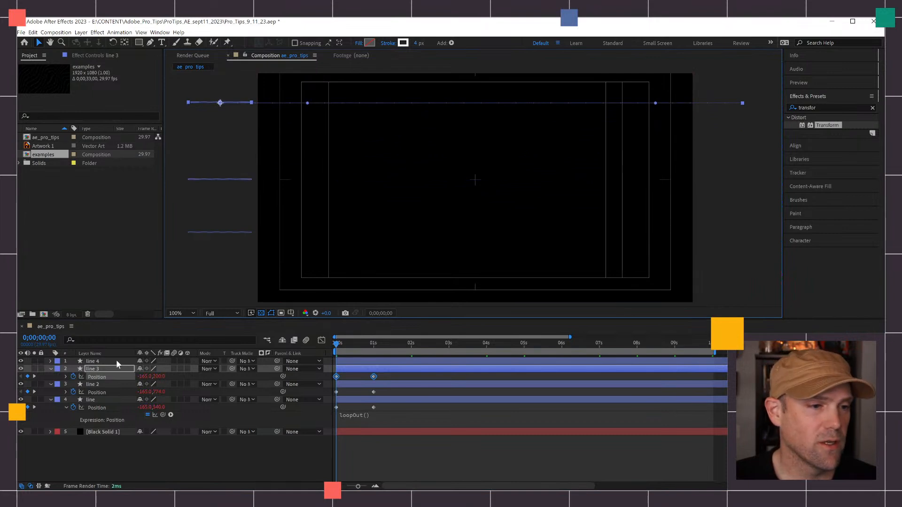
# Step: Move line 4 with both its Position keyframes down to about Y 967, near the composition's lower edge
pyautogui.click(104, 361)
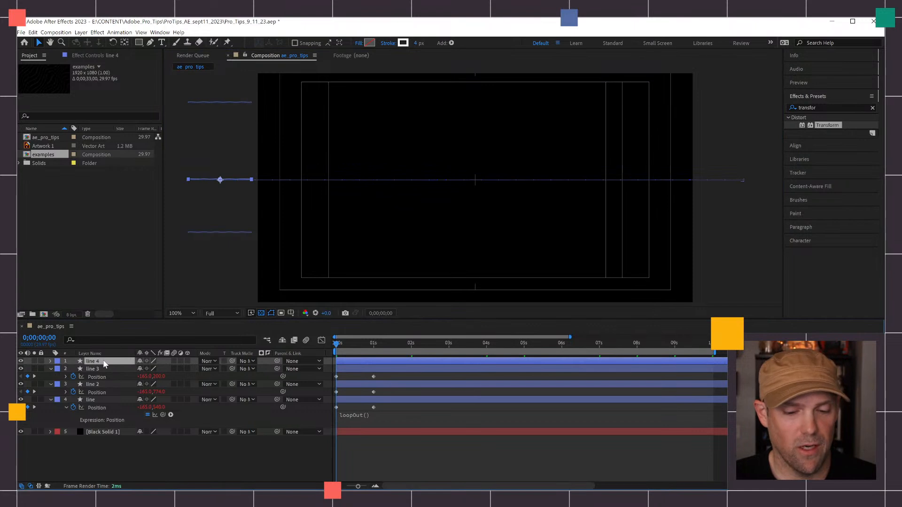
pyautogui.press('u')
pyautogui.click(97, 369)
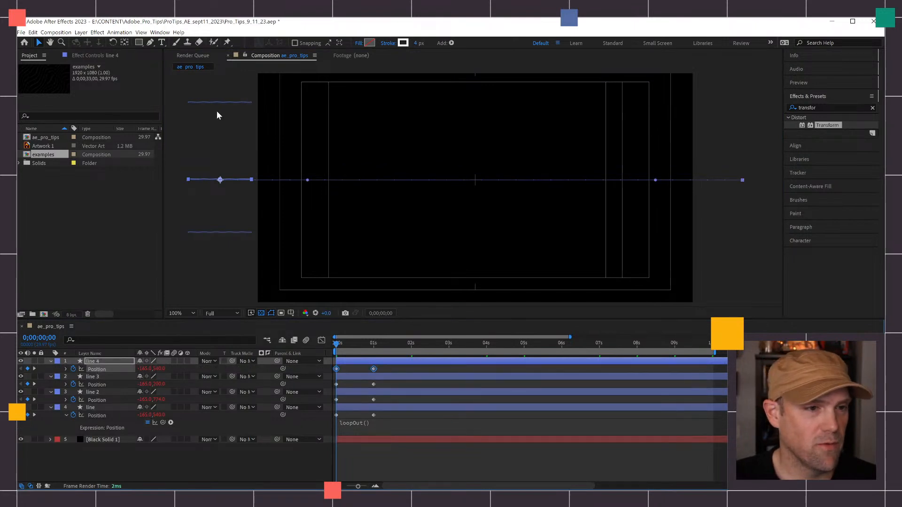
pyautogui.moveTo(219, 181); pyautogui.dragTo(223, 277)
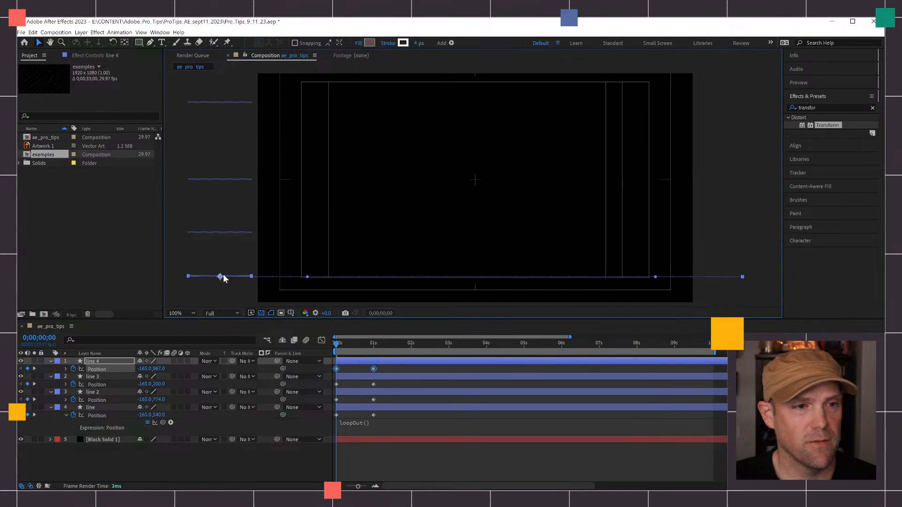
pyautogui.click(108, 392)
pyautogui.click(114, 408)
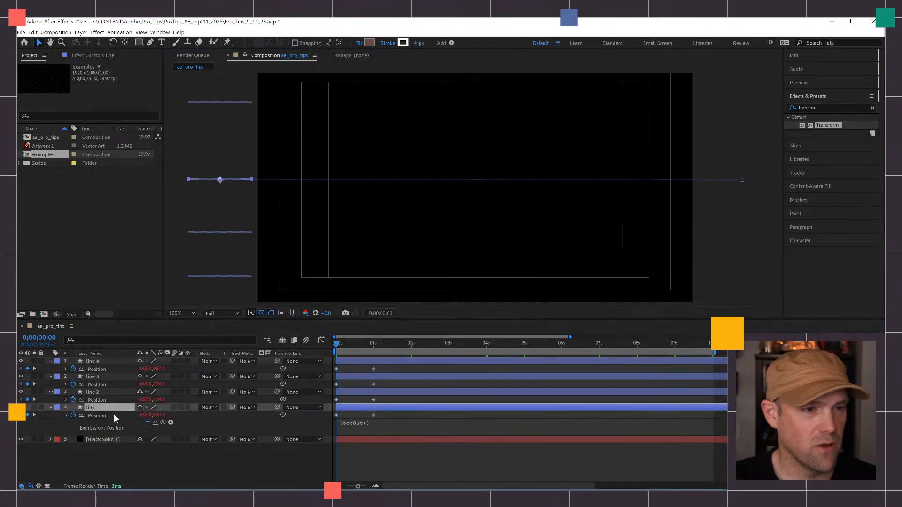
pyautogui.moveTo(219, 180); pyautogui.dragTo(219, 156)
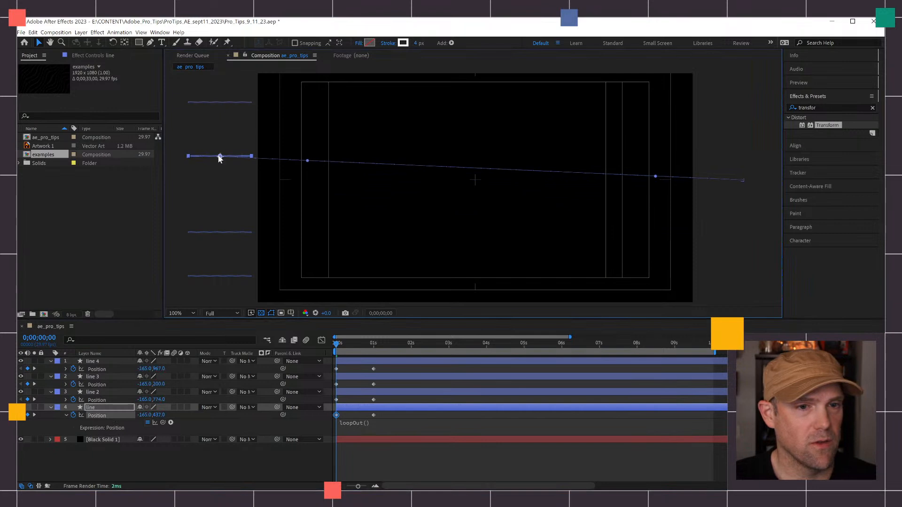
pyautogui.hotkey('ctrl', 'z')
# Step: Move the original line layer with both its Position keyframes up to about Y 451
pyautogui.click(106, 415)
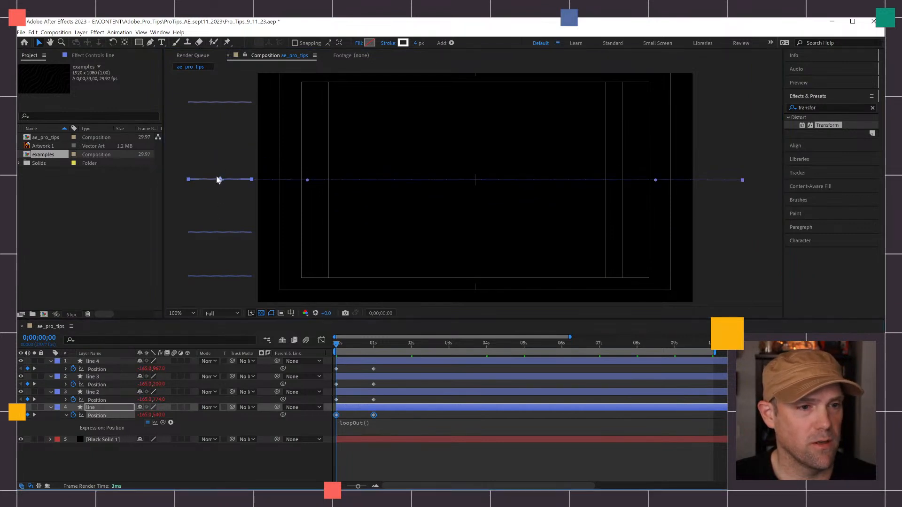
pyautogui.moveTo(221, 180); pyautogui.dragTo(216, 153)
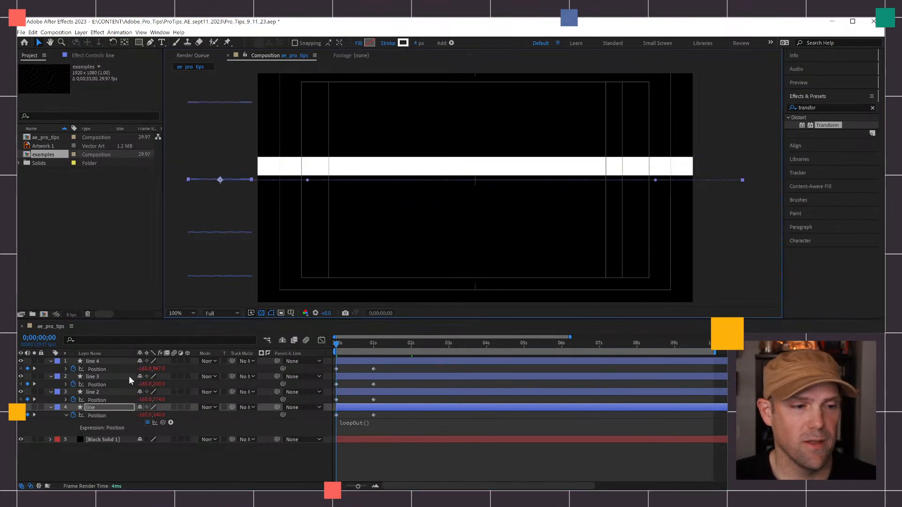
pyautogui.hotkey('ctrl', 'z')
pyautogui.moveTo(221, 180); pyautogui.dragTo(220, 160)
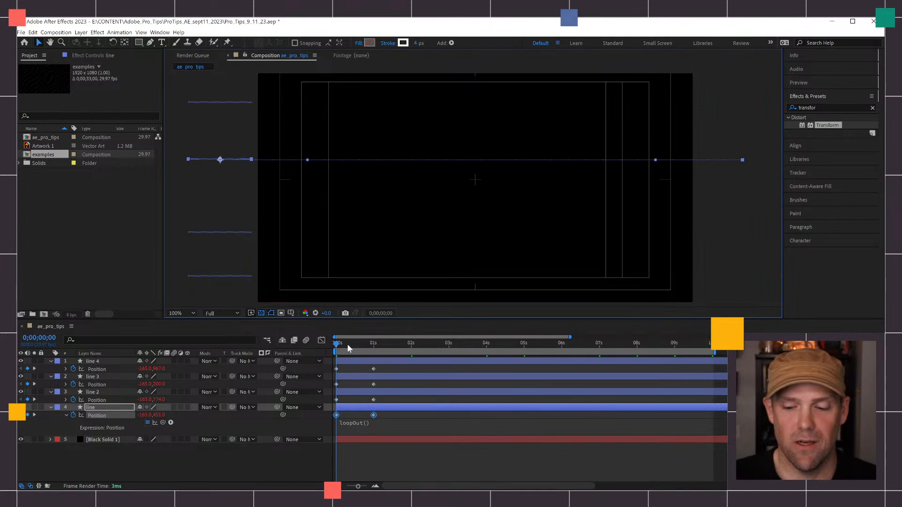
# Step: Stagger the starts of line 4, line 3 and line 2 to about 0.2, 0.4 and 0.7 seconds, and preview the animation
pyautogui.press('space')
pyautogui.press('space')
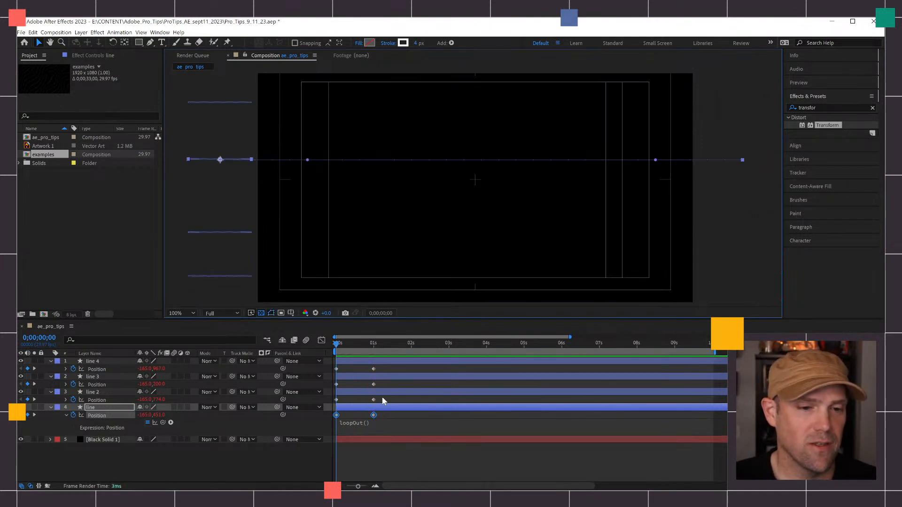
pyautogui.moveTo(385, 392); pyautogui.dragTo(411, 363)
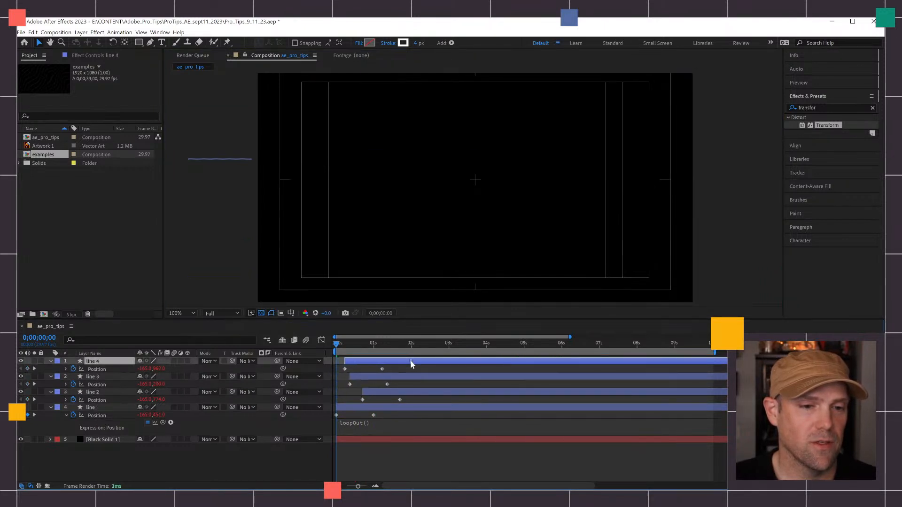
pyautogui.press('space')
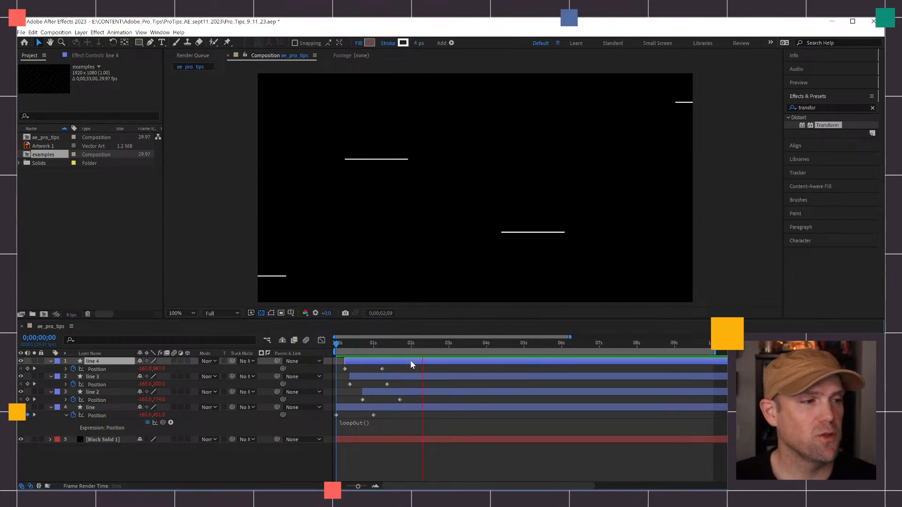
pyautogui.press('space')
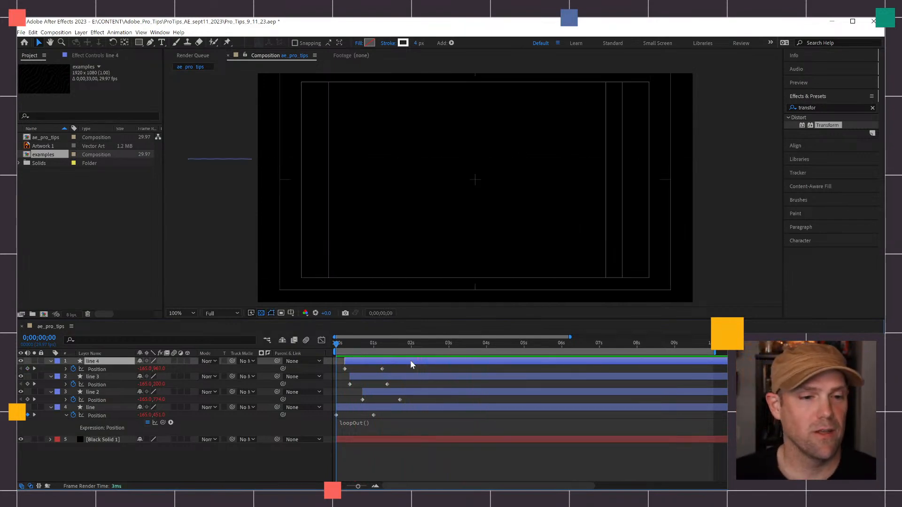
# Step: Set the Opacity of all four line layers to 50%, preview the result and clear the selection
pyautogui.click(100, 415)
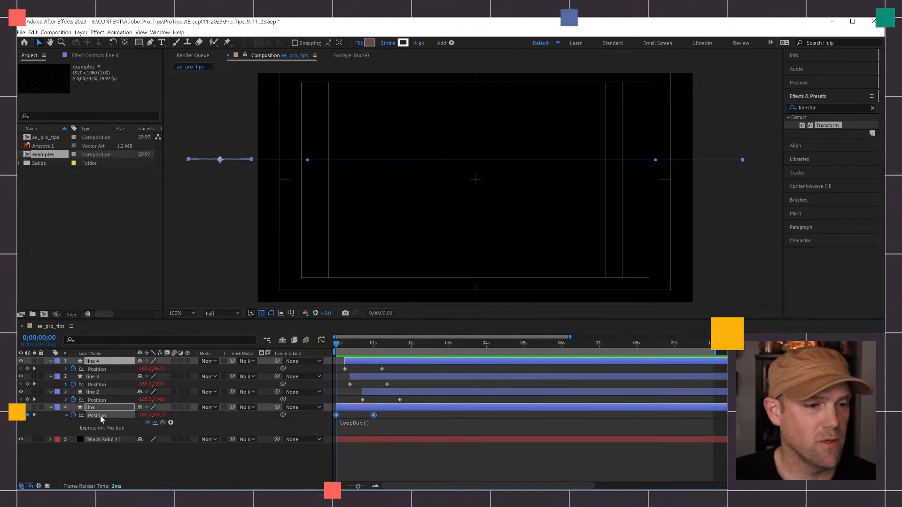
pyautogui.keyDown('shift'); pyautogui.click(108, 362); pyautogui.keyUp('shift')
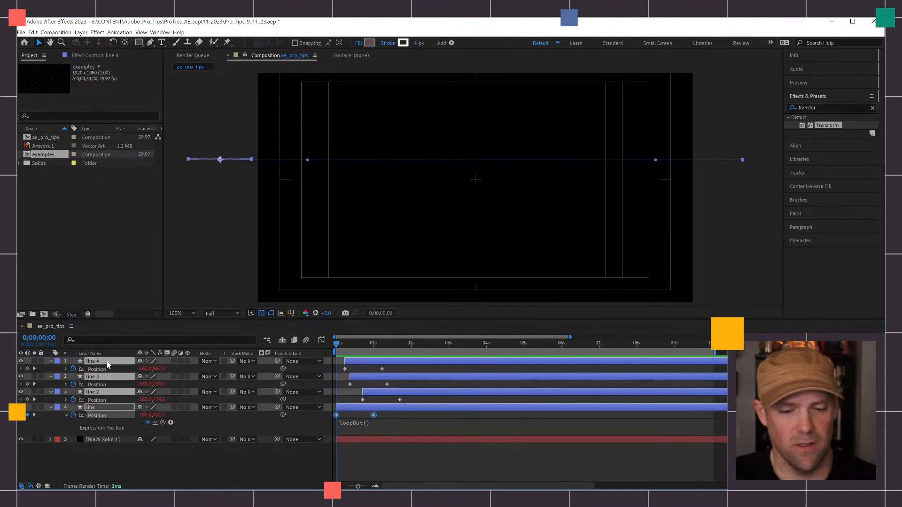
pyautogui.press('t')
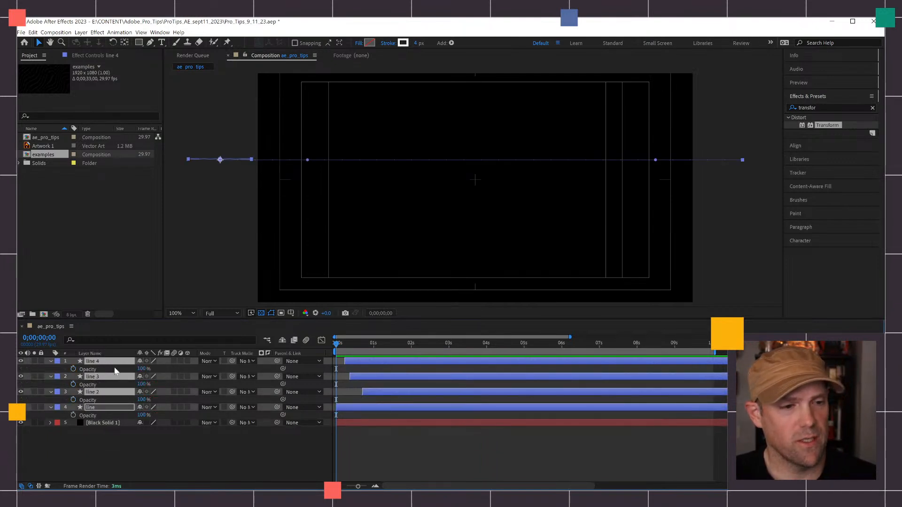
pyautogui.click(141, 369)
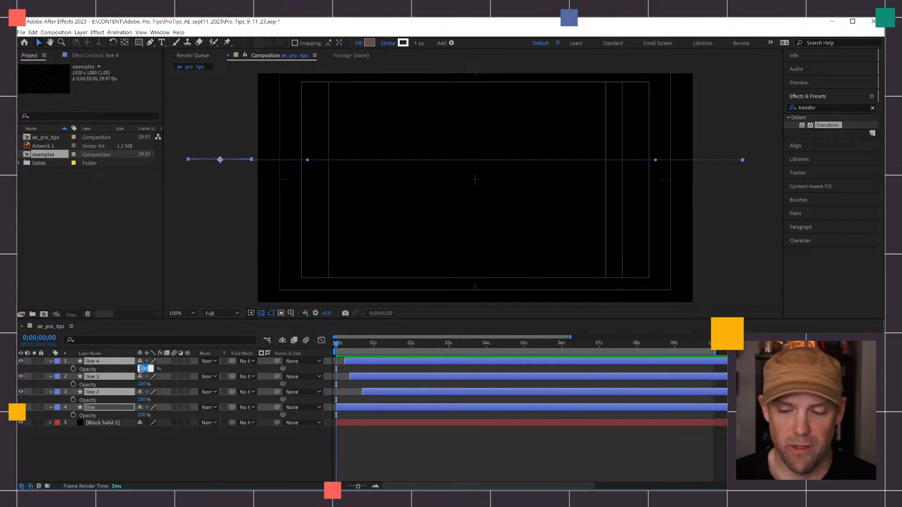
pyautogui.write('50')
pyautogui.press('Return')
pyautogui.press('space')
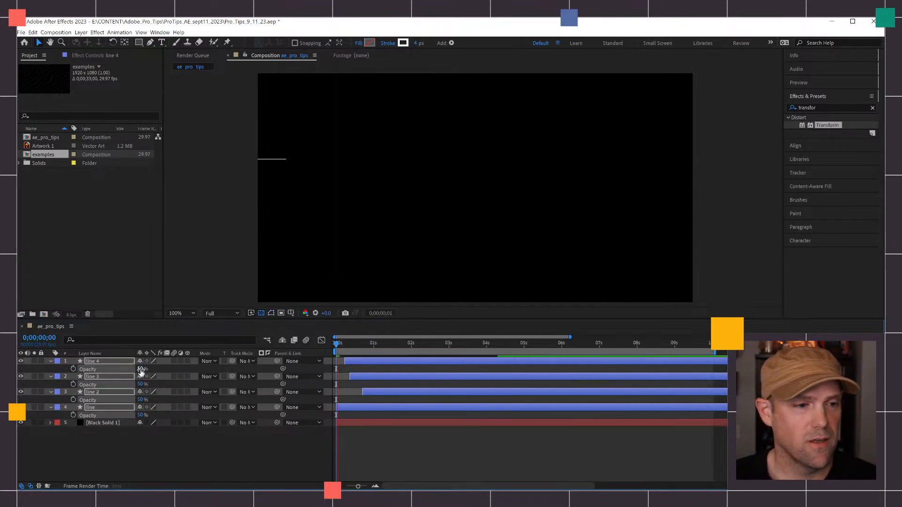
pyautogui.press('space')
pyautogui.click(452, 457)
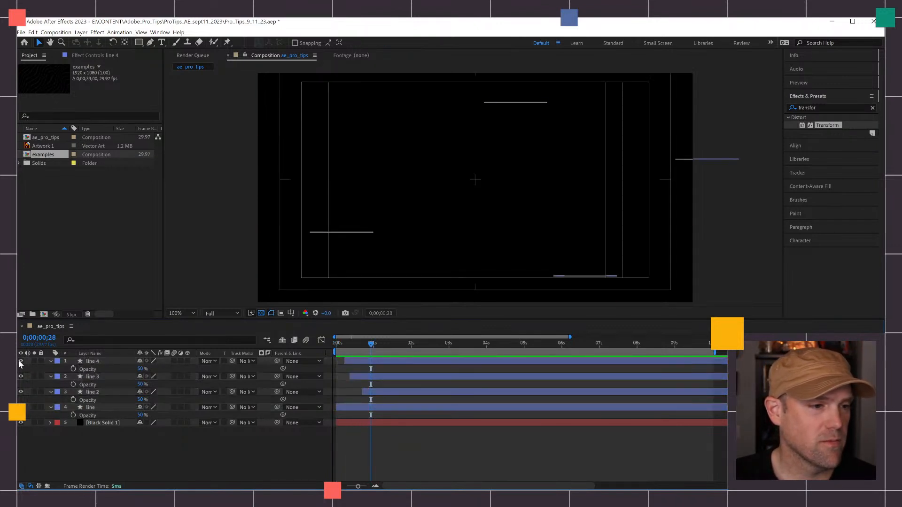
# Step: Hide the four line layers and draw an open S-like curve from upper centre to lower centre with the Pen tool
pyautogui.moveTo(21, 361); pyautogui.dragTo(20, 407)
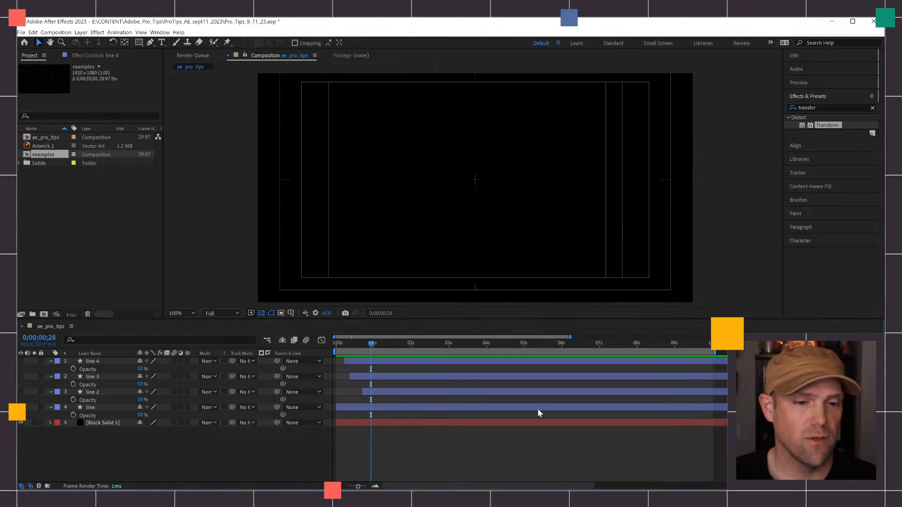
pyautogui.click(150, 43)
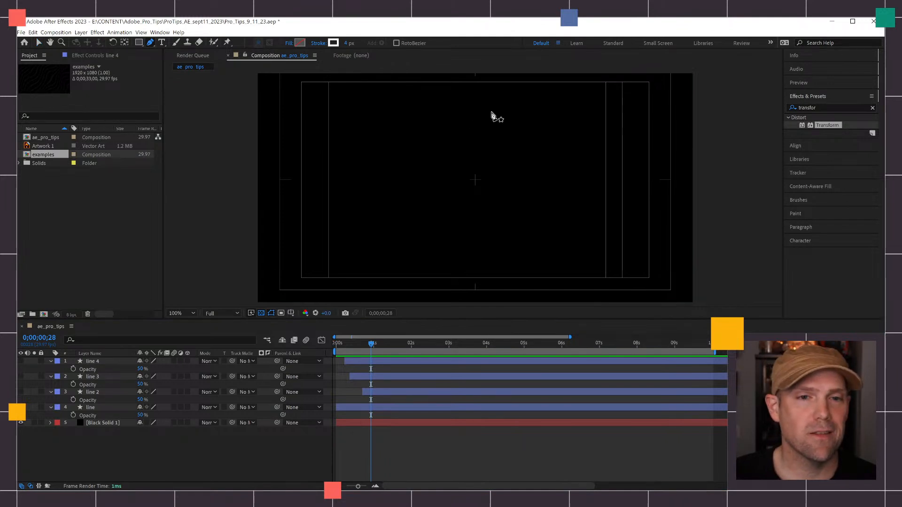
pyautogui.moveTo(500, 121); pyautogui.dragTo(483, 110)
pyautogui.moveTo(365, 104); pyautogui.dragTo(326, 230)
pyautogui.hotkey('ctrl', 'z')
pyautogui.moveTo(387, 237); pyautogui.dragTo(408, 255)
pyautogui.moveTo(488, 283); pyautogui.dragTo(498, 296)
pyautogui.moveTo(388, 238); pyautogui.dragTo(392, 234)
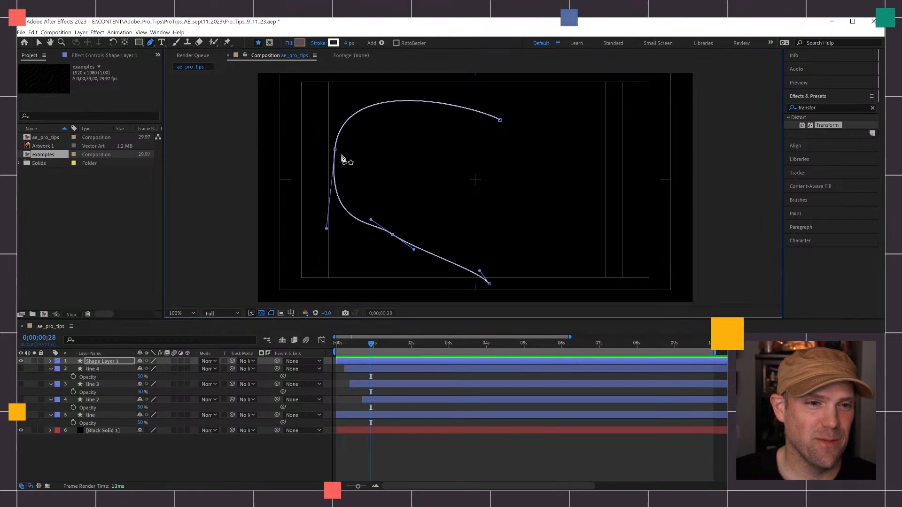
# Step: Smooth the curved path by adjusting its anchor points and direction handles, and deselect it
pyautogui.moveTo(335, 149); pyautogui.dragTo(330, 146)
pyautogui.moveTo(320, 227); pyautogui.dragTo(328, 206)
pyautogui.moveTo(501, 120); pyautogui.dragTo(471, 90)
pyautogui.click(392, 236)
pyautogui.moveTo(416, 249); pyautogui.dragTo(414, 248)
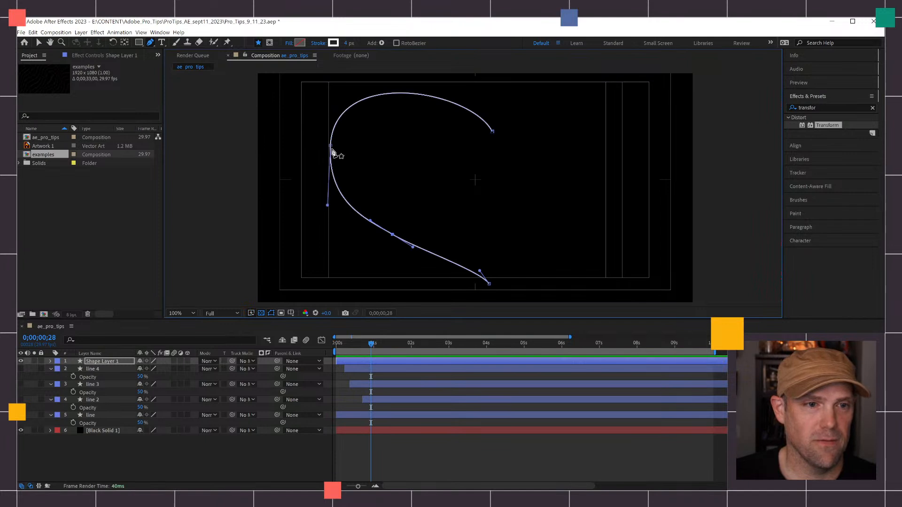
pyautogui.moveTo(331, 146); pyautogui.dragTo(330, 152)
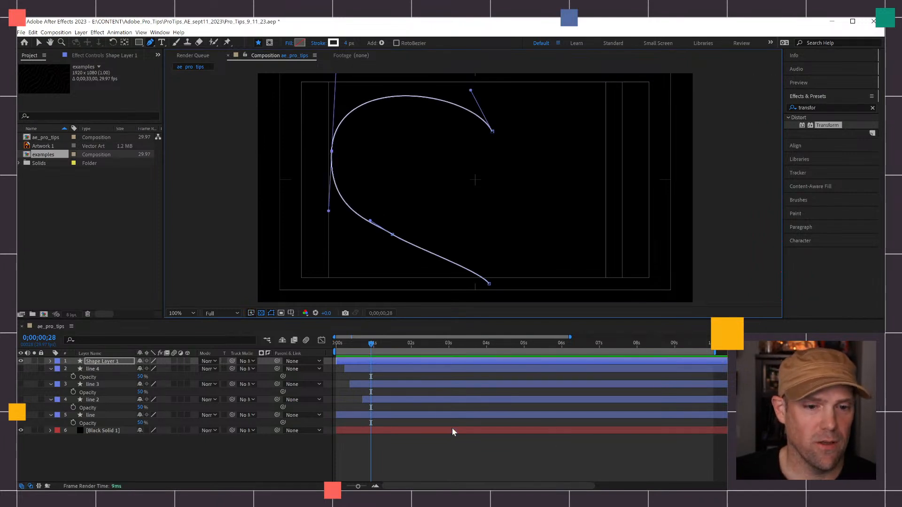
pyautogui.click(430, 452)
# Step: Expand the curved line's Shape Layer 1 contents, add Trim Paths and select the layer
pyautogui.click(50, 361)
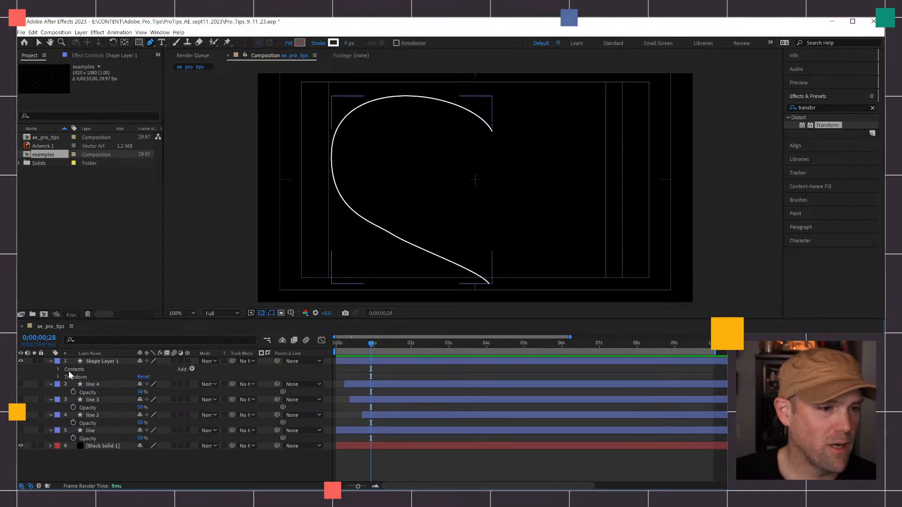
pyautogui.click(58, 369)
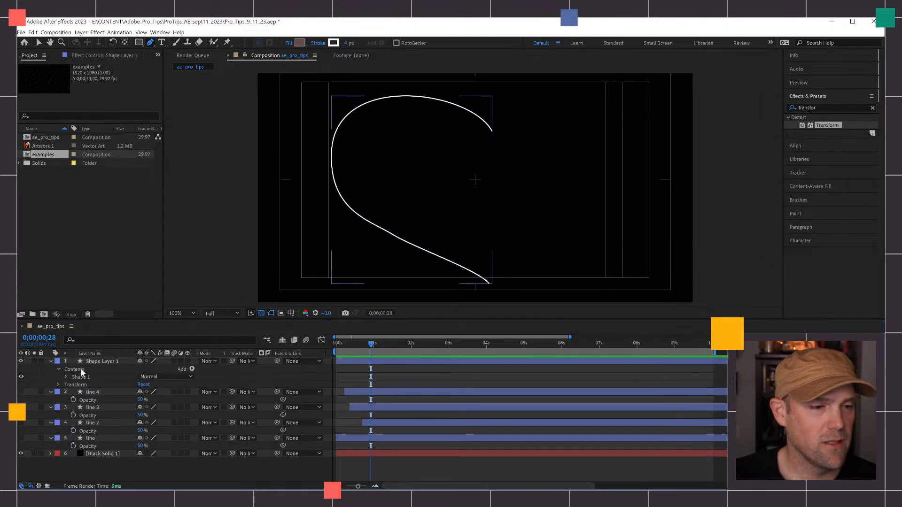
pyautogui.click(191, 369)
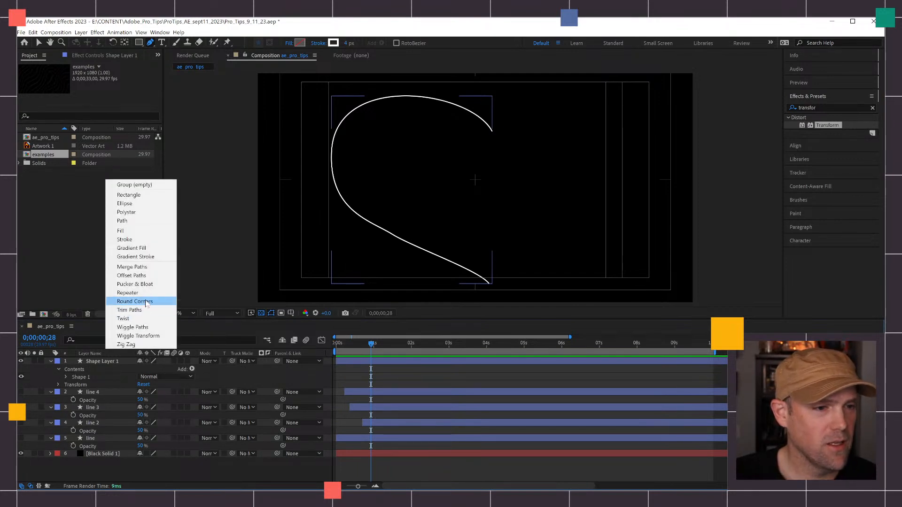
pyautogui.click(130, 309)
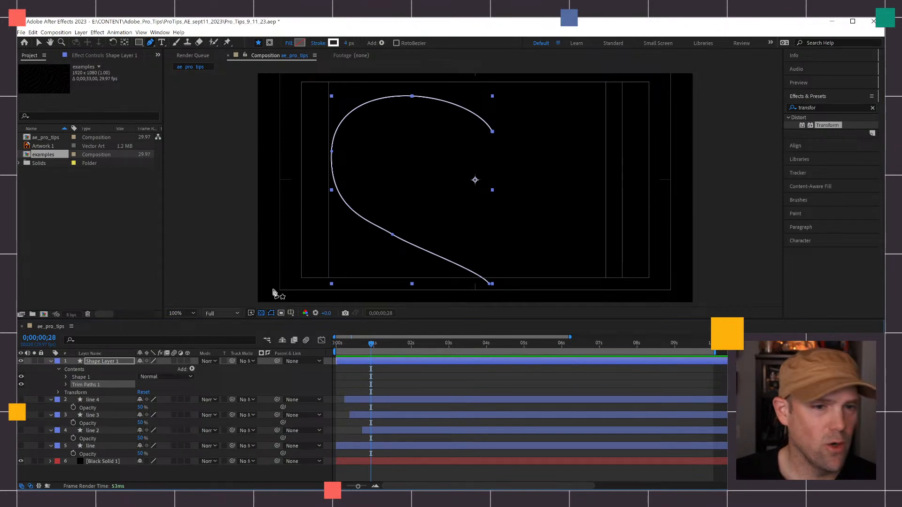
pyautogui.click(407, 389)
pyautogui.click(126, 362)
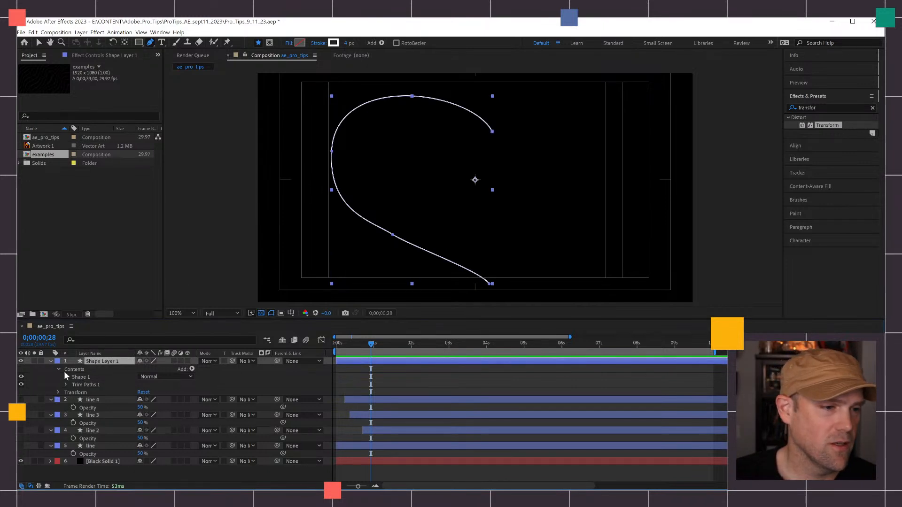
# Step: Expand the curved line's Shape 1 group and its Trim Paths 1 properties, leaving the path's shape as drawn
pyautogui.click(78, 377)
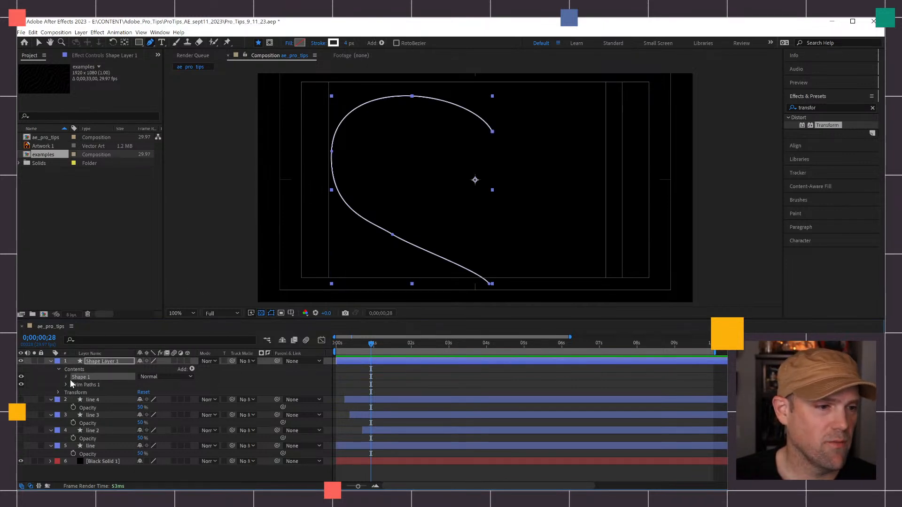
pyautogui.click(66, 377)
pyautogui.click(95, 385)
pyautogui.moveTo(332, 153); pyautogui.dragTo(341, 150)
pyautogui.hotkey('ctrl', 'z')
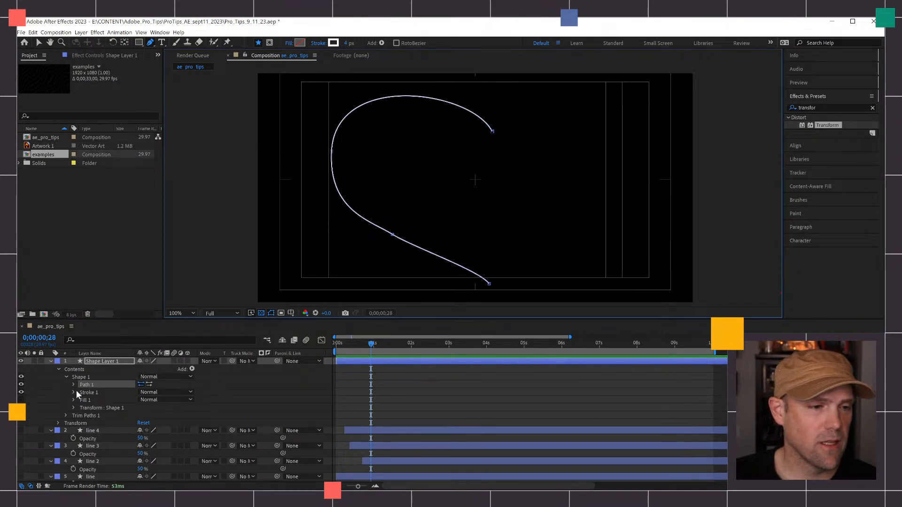
pyautogui.click(80, 415)
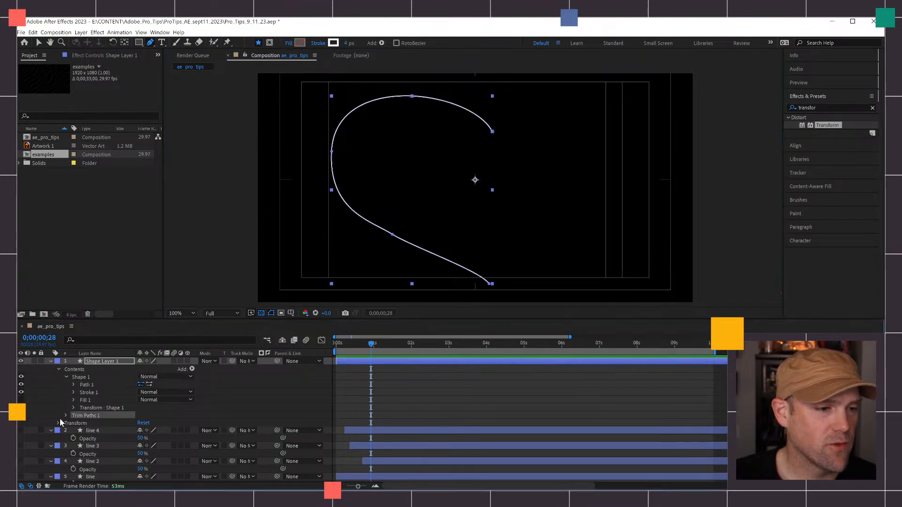
pyautogui.click(66, 415)
# Step: Go to the 1-second mark and set the curved line's Trim Paths End to 0%
pyautogui.moveTo(373, 344); pyautogui.dragTo(373, 343)
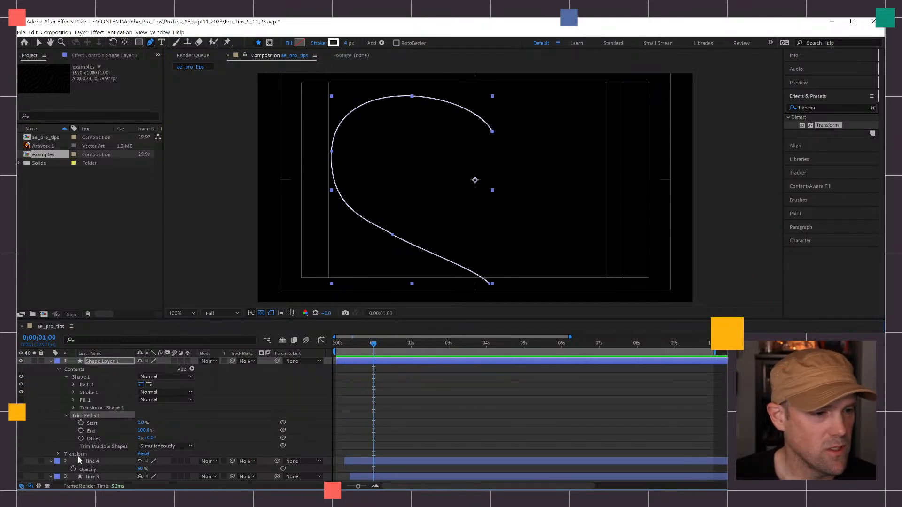
pyautogui.click(135, 430)
pyautogui.moveTo(134, 431)
pyautogui.mouseDown()
pyautogui.moveTo(94, 431)
pyautogui.moveTo(170, 417)
pyautogui.moveTo(179, 419)
pyautogui.moveTo(117, 424)
pyautogui.moveTo(185, 426)
pyautogui.moveTo(132, 430)
pyautogui.mouseUp()
pyautogui.hotkey('ctrl', 'z')
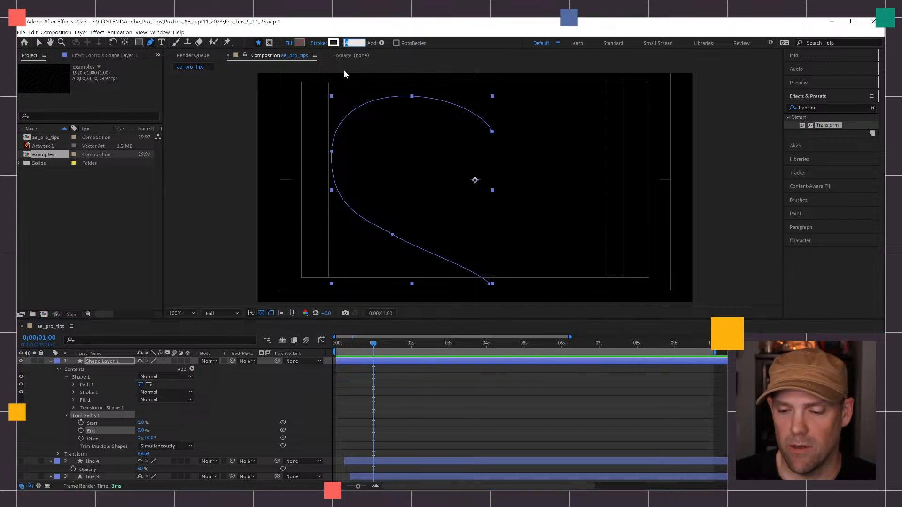
# Step: Set the curved line's stroke width to 8 px and select its Shape 1 group
pyautogui.write('8')
pyautogui.press('Return')
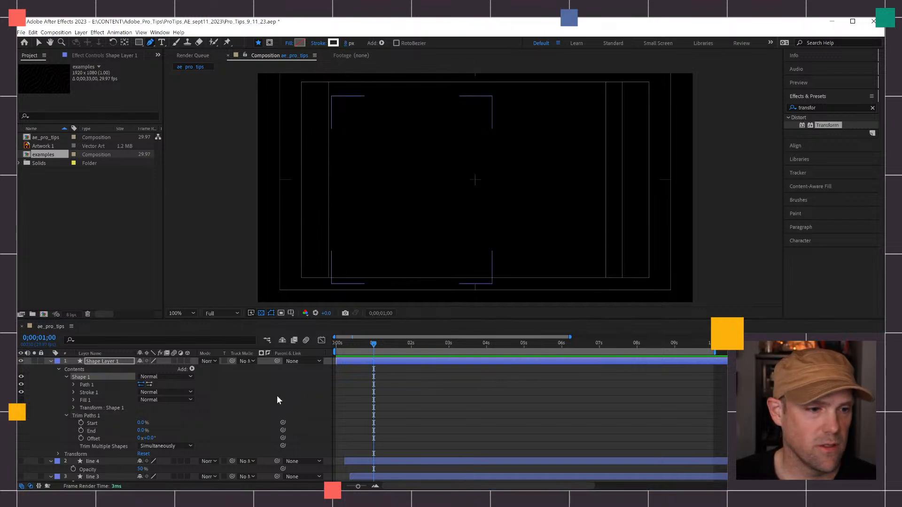
pyautogui.click(278, 398)
pyautogui.click(91, 376)
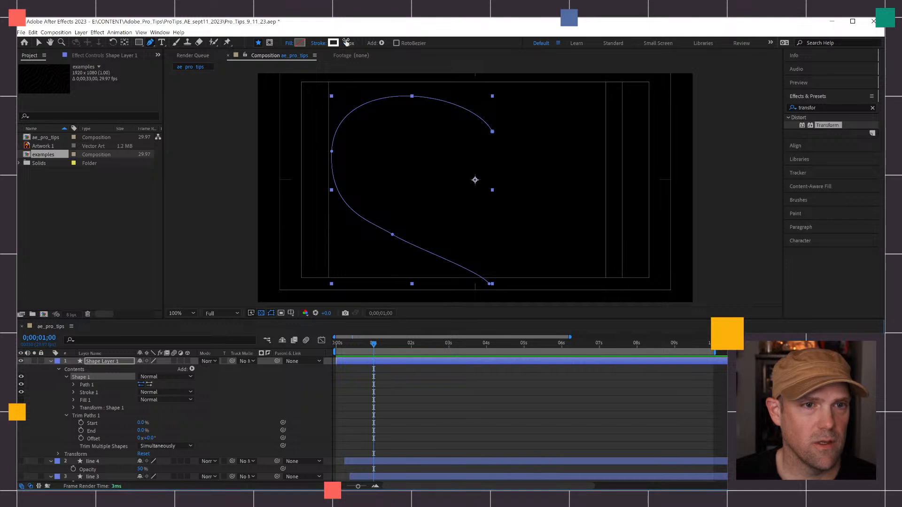
# Step: Add keyframes for Trim Paths Start and End, both at 0%, at the 1-second mark
pyautogui.moveTo(374, 343)
pyautogui.mouseDown()
pyautogui.moveTo(397, 345)
pyautogui.moveTo(348, 344)
pyautogui.moveTo(394, 352)
pyautogui.moveTo(374, 354)
pyautogui.mouseUp()
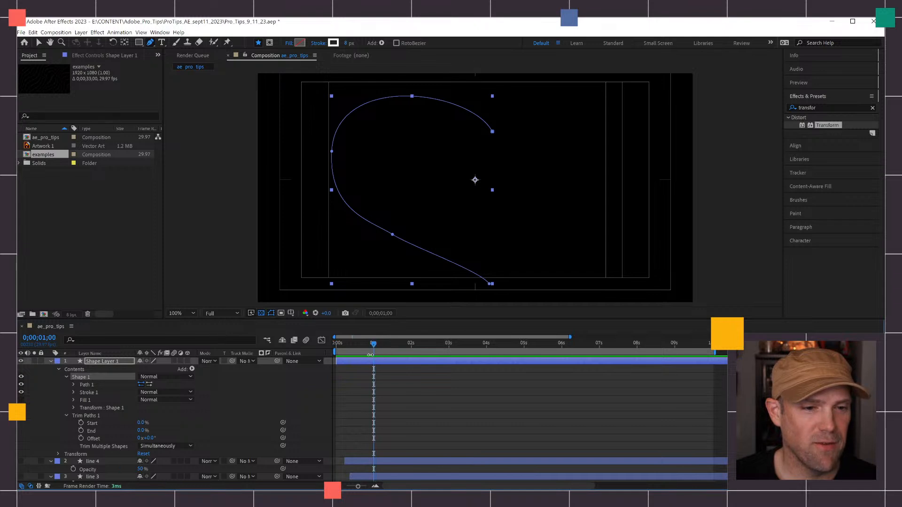
pyautogui.click(80, 423)
pyautogui.click(81, 431)
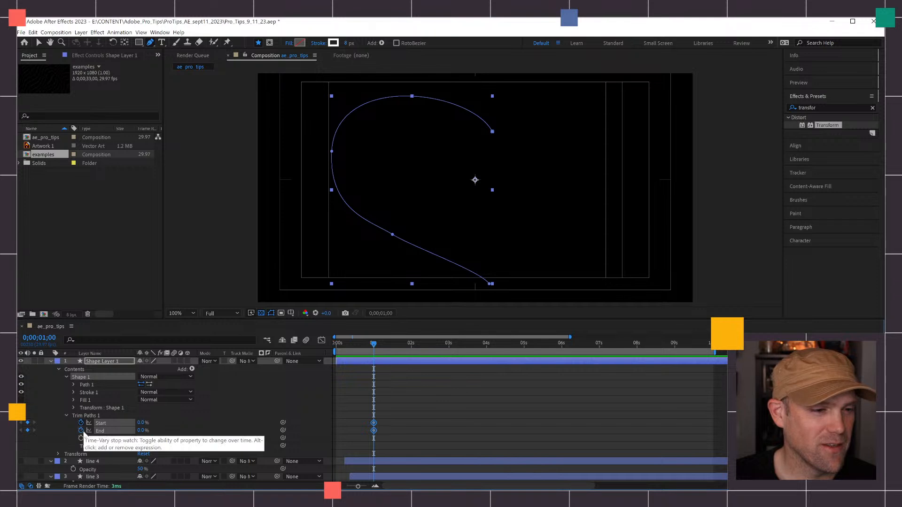
# Step: Keyframe both Trim Paths Start and End at 100% at the 2-second mark
pyautogui.click(410, 345)
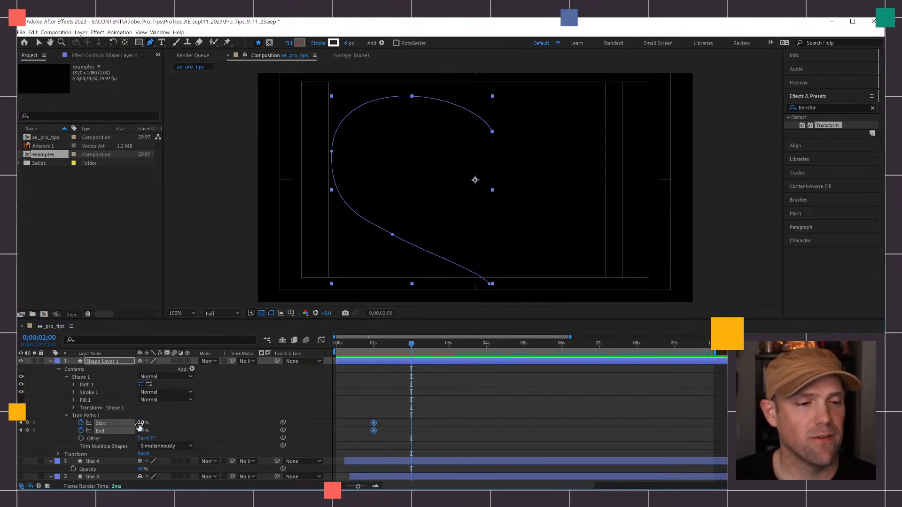
pyautogui.moveTo(139, 424); pyautogui.dragTo(253, 423)
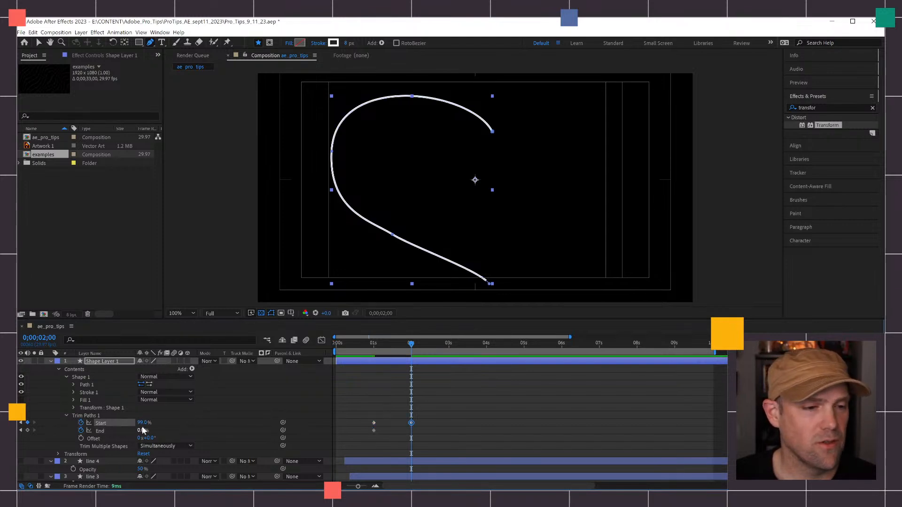
pyautogui.click(272, 431)
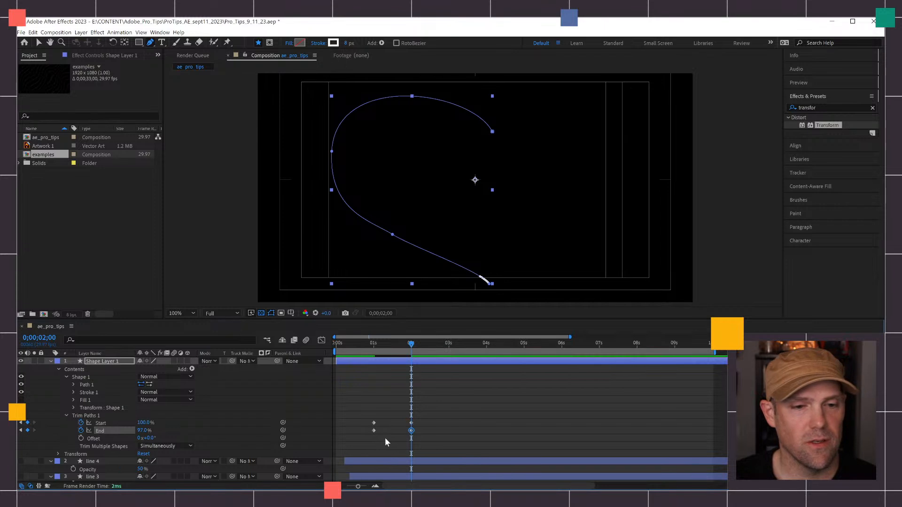
pyautogui.moveTo(410, 348)
pyautogui.mouseDown()
pyautogui.moveTo(387, 348)
pyautogui.moveTo(410, 342)
pyautogui.mouseUp()
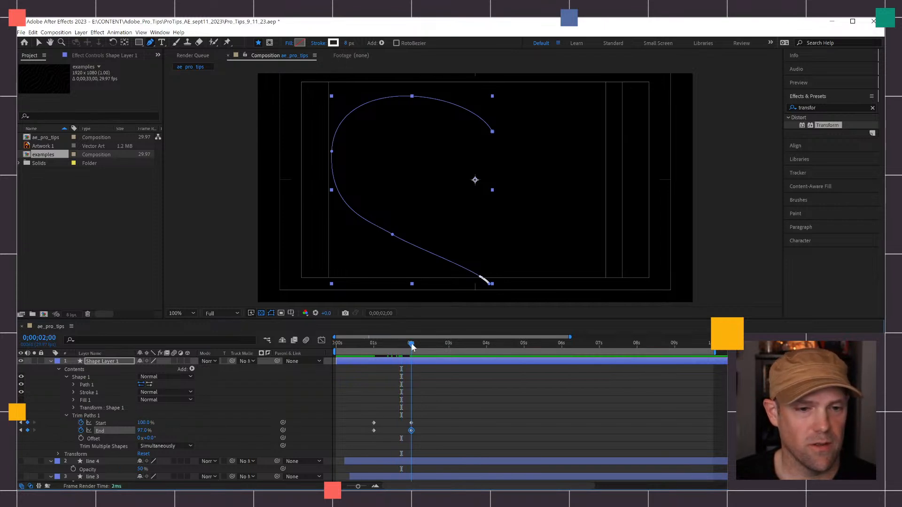
pyautogui.moveTo(143, 430); pyautogui.dragTo(176, 427)
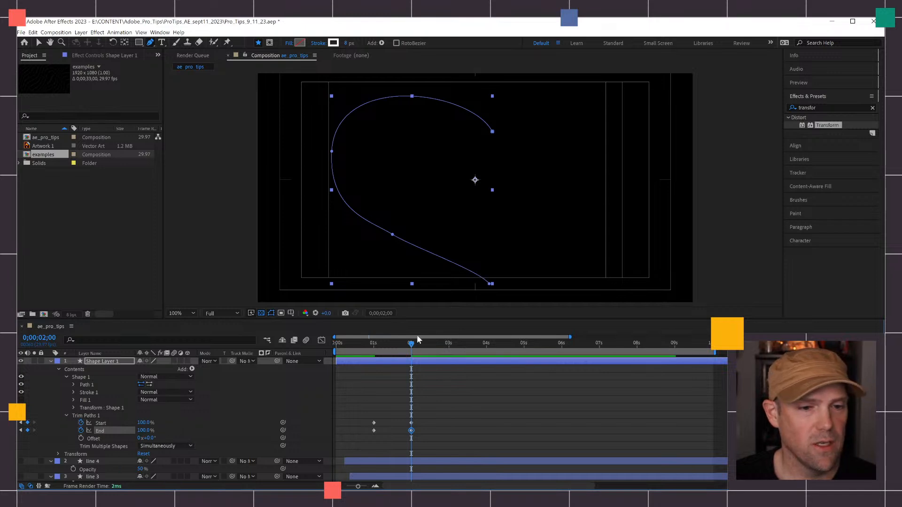
# Step: Shift both Trim Paths Start keyframes about 10 frames later than the End keyframes and preview the travelling line
pyautogui.moveTo(401, 344); pyautogui.dragTo(388, 343)
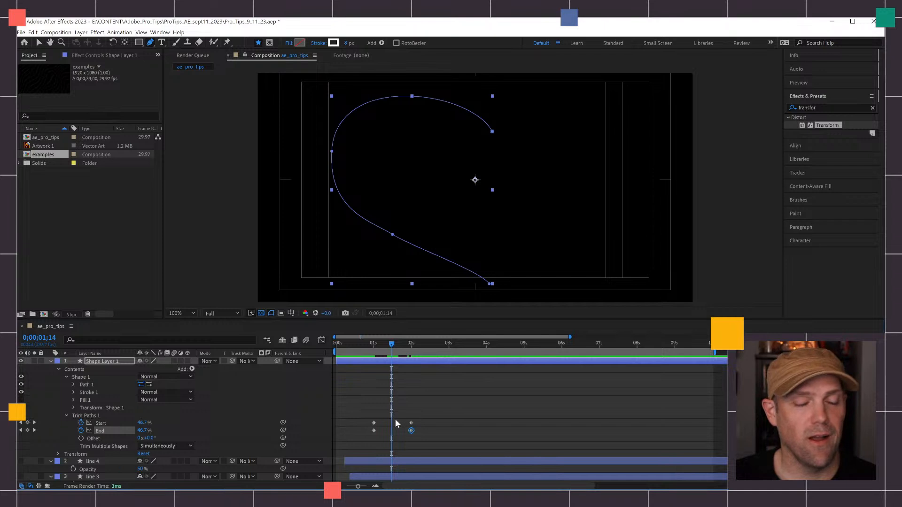
pyautogui.moveTo(359, 413)
pyautogui.mouseDown()
pyautogui.moveTo(423, 425)
pyautogui.moveTo(384, 423)
pyautogui.mouseUp()
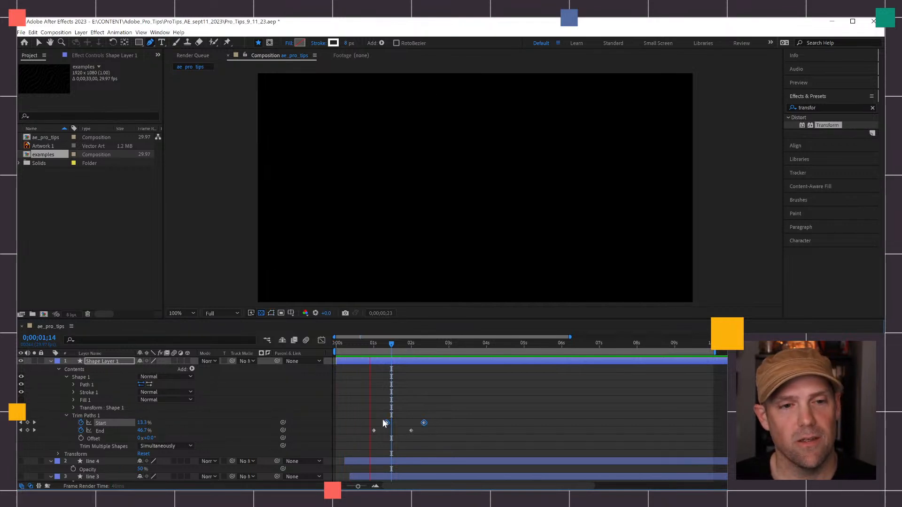
pyautogui.press('space')
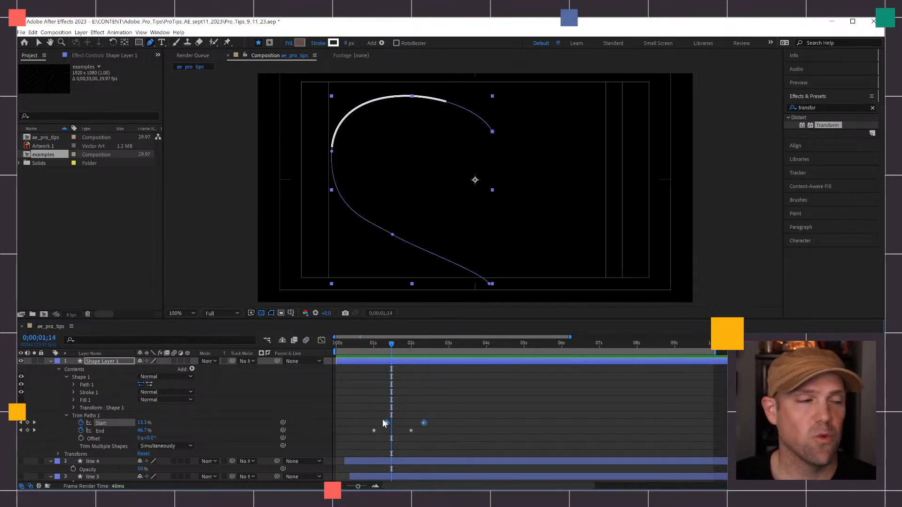
# Step: Compress all four Start and End keyframes to about half their duration and apply Easy Ease to them
pyautogui.moveTo(438, 413); pyautogui.dragTo(366, 441)
pyautogui.moveTo(424, 426); pyautogui.dragTo(401, 427)
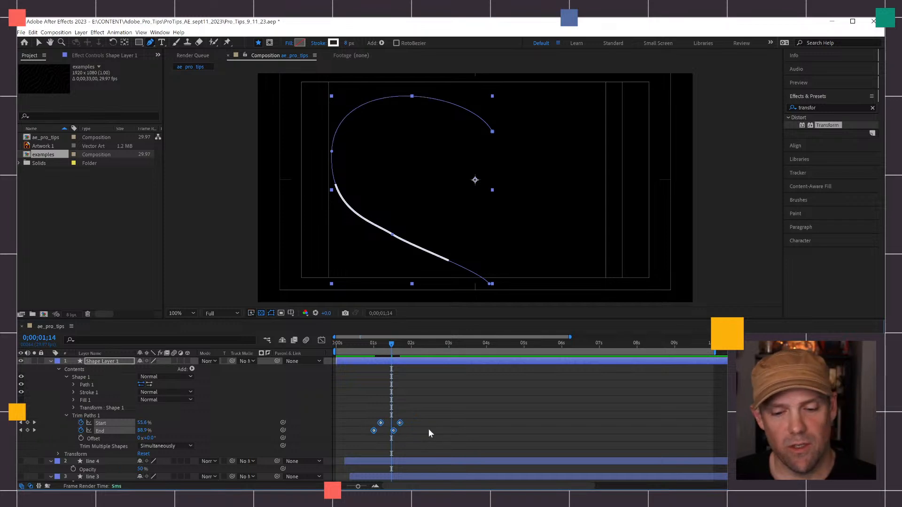
pyautogui.press('F9')
# Step: Steepen the Start and End value curves in the Graph Editor with longer easing handles on both ends, and preview the motion
pyautogui.click(321, 341)
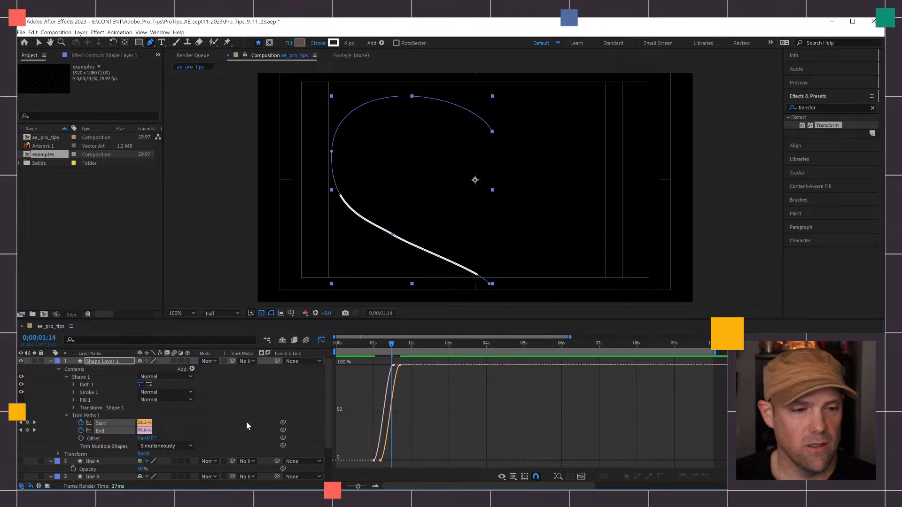
pyautogui.press('v')
pyautogui.moveTo(385, 465); pyautogui.dragTo(401, 459)
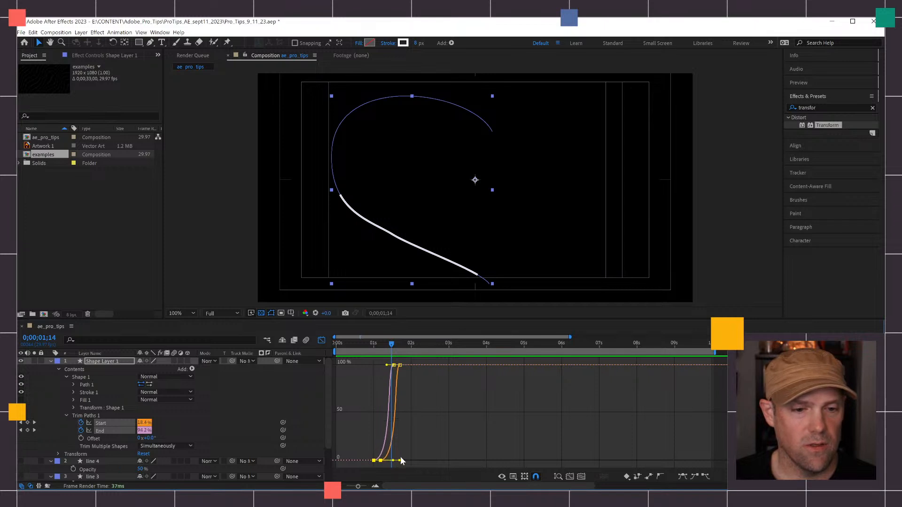
pyautogui.moveTo(408, 378)
pyautogui.mouseDown()
pyautogui.moveTo(370, 360)
pyautogui.moveTo(375, 364)
pyautogui.mouseUp()
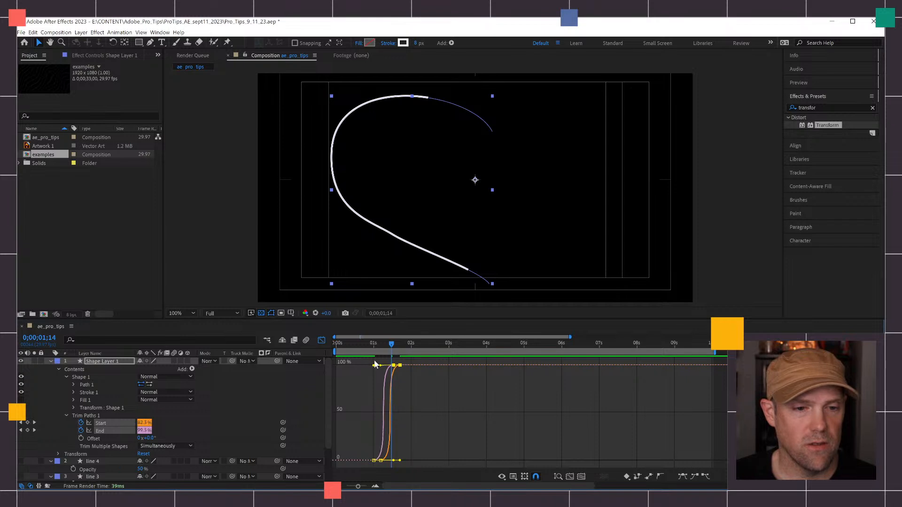
pyautogui.click(322, 339)
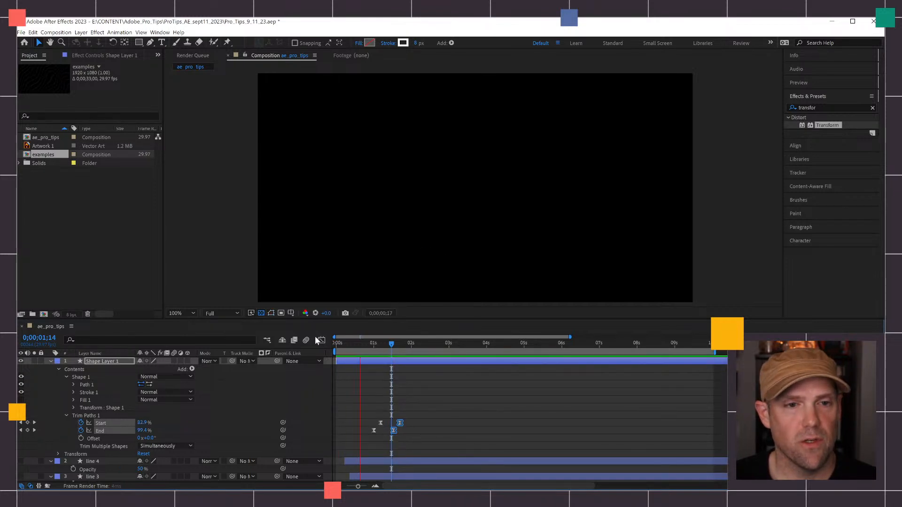
pyautogui.press('space')
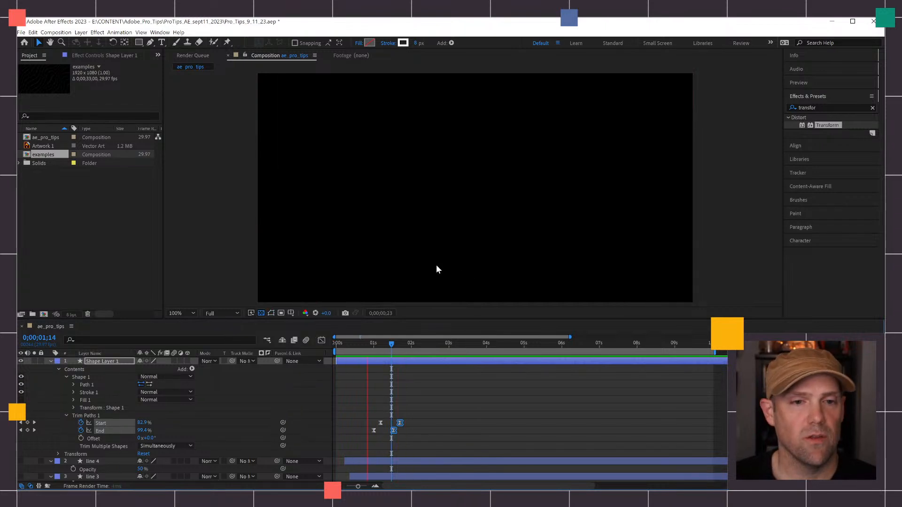
pyautogui.press('space')
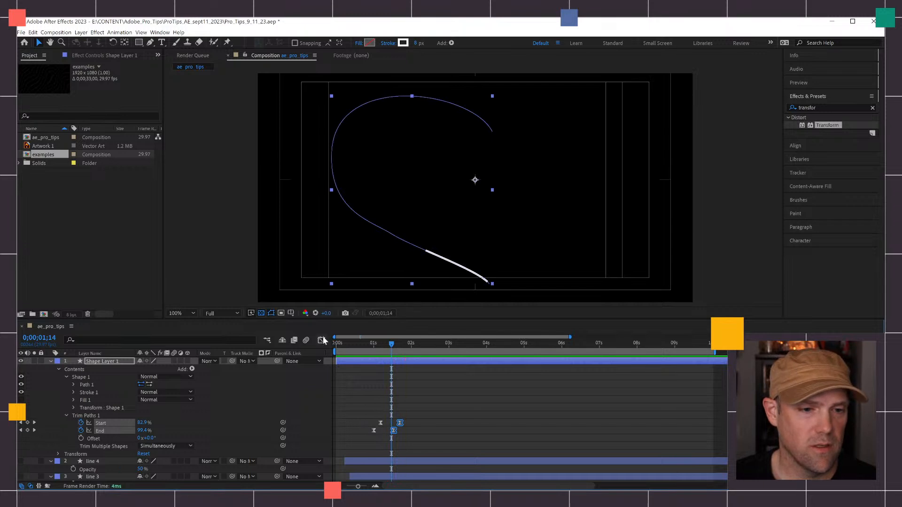
# Step: Slightly shorten the easing handles on the final Start and End keyframes in the Graph Editor and preview the result
pyautogui.click(321, 342)
pyautogui.moveTo(380, 367); pyautogui.dragTo(382, 365)
pyautogui.press('space')
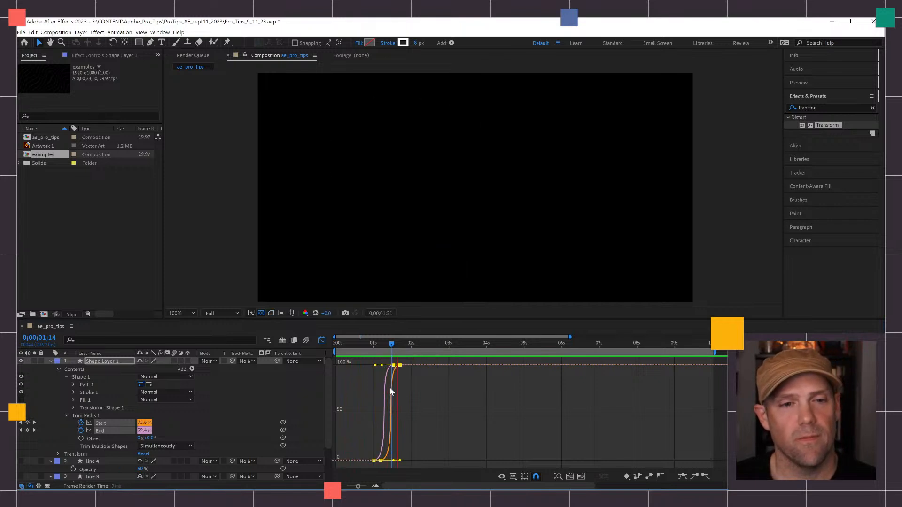
pyautogui.press('space')
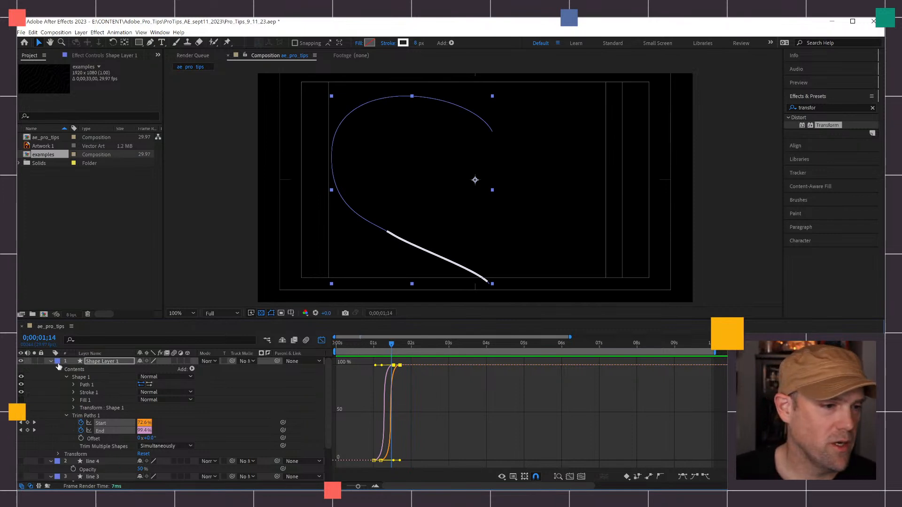
# Step: Collapse the curved line's layer, rename it heart1 and return to the layer-bar view of the timeline
pyautogui.click(52, 362)
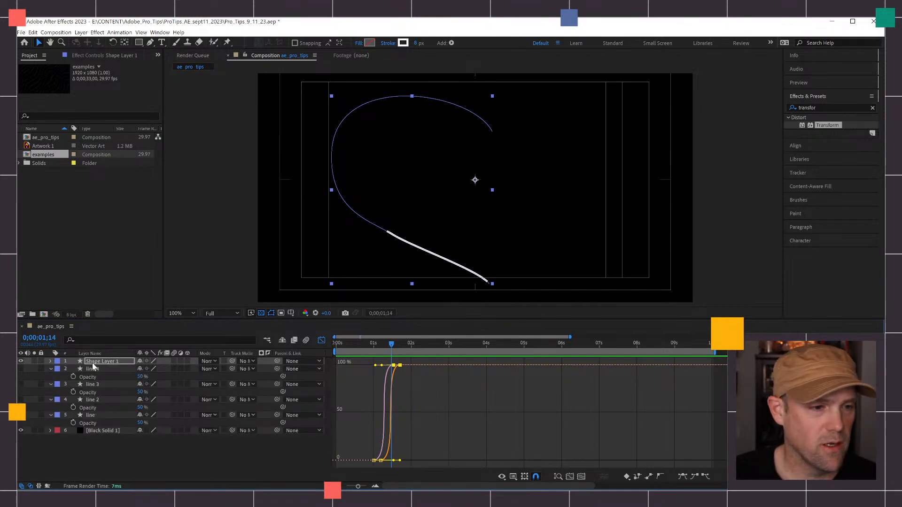
pyautogui.rightClick(107, 359)
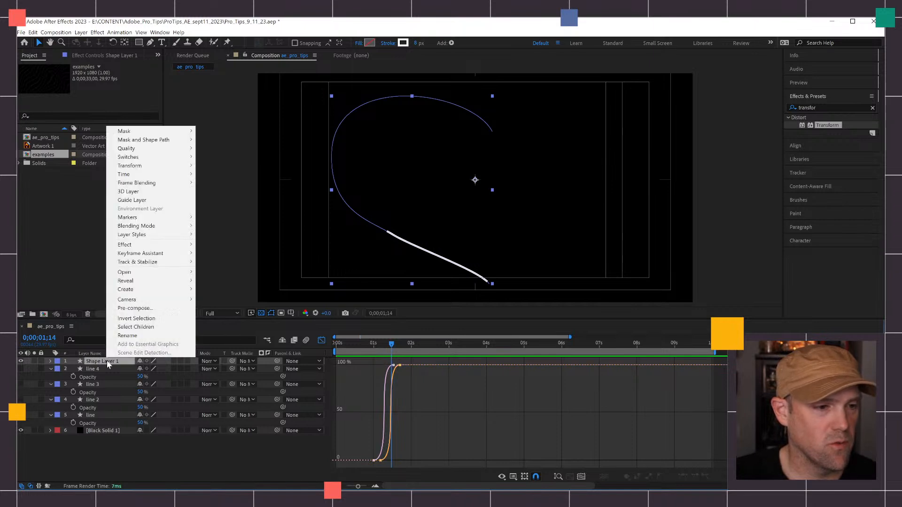
pyautogui.click(137, 335)
pyautogui.write('he')
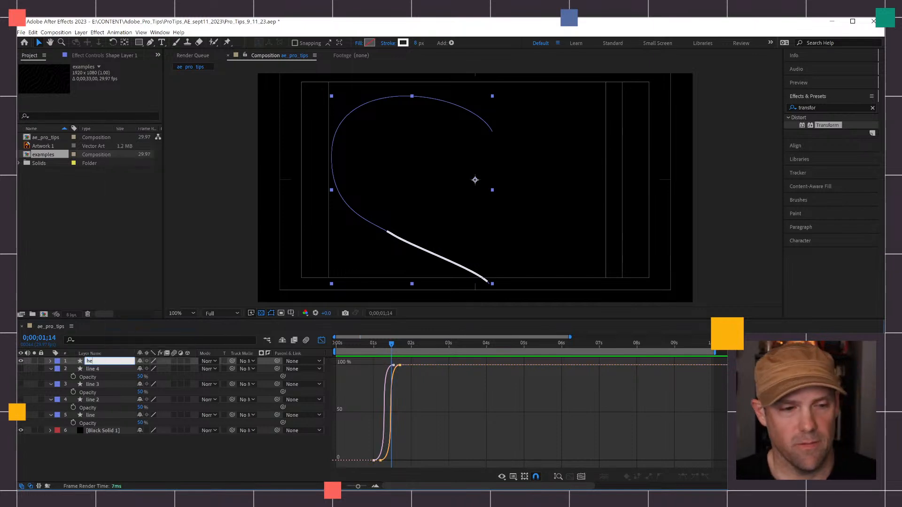
pyautogui.write('art1')
pyautogui.press('Return')
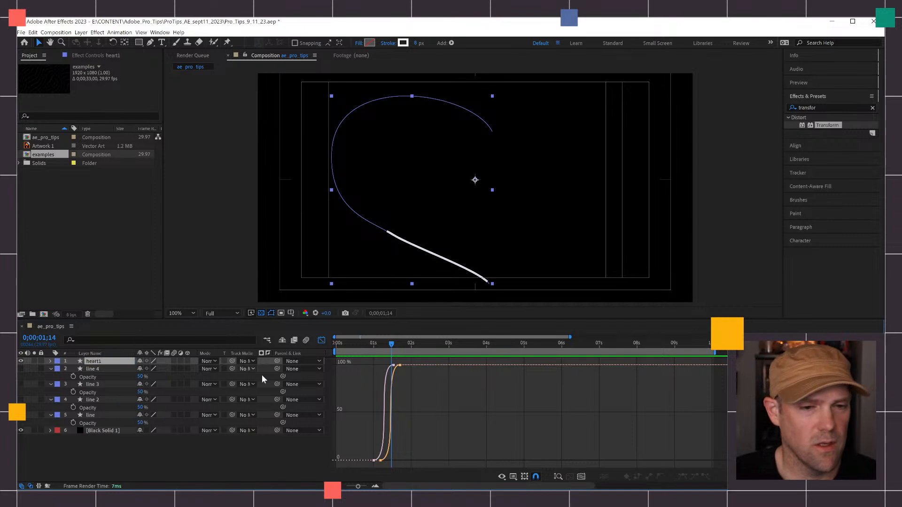
pyautogui.click(321, 341)
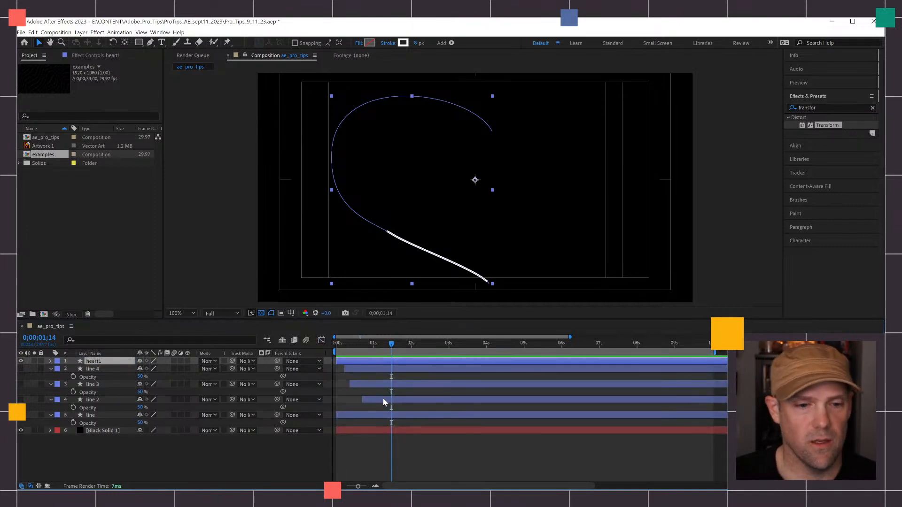
# Step: With no layer selected, draw a mirrored open Pen curve from upper centre around the right side to lower centre, smoothing its handles
pyautogui.click(596, 447)
pyautogui.press('g')
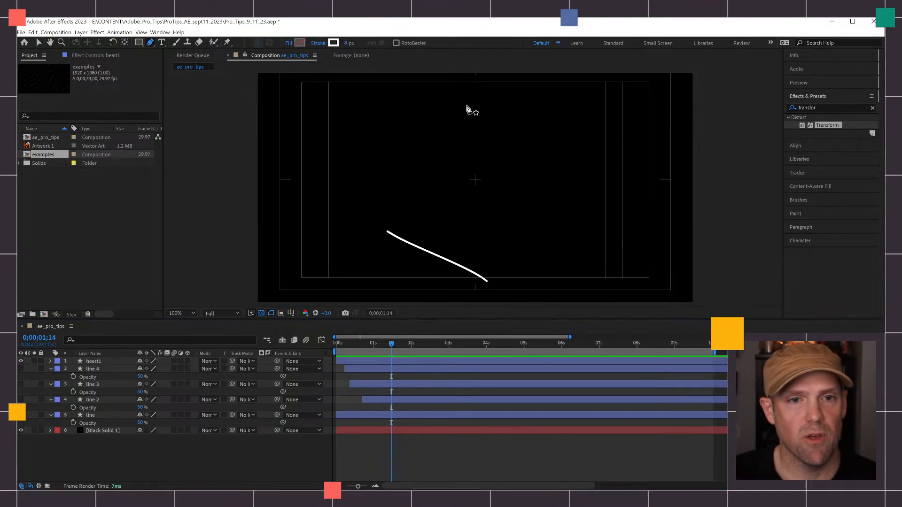
pyautogui.moveTo(455, 118); pyautogui.dragTo(469, 110)
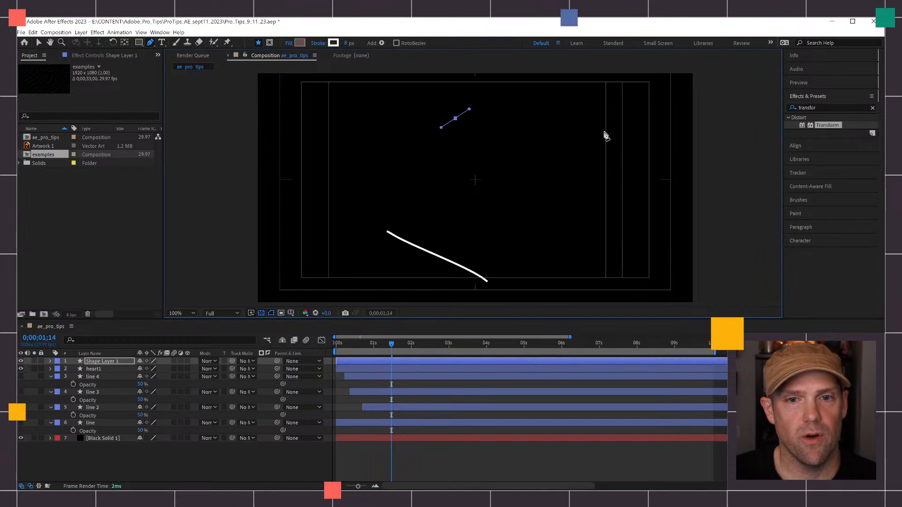
pyautogui.moveTo(615, 137); pyautogui.dragTo(625, 215)
pyautogui.click(580, 234)
pyautogui.moveTo(565, 243); pyautogui.dragTo(537, 242)
pyautogui.hotkey('ctrl', 'z')
pyautogui.moveTo(461, 276); pyautogui.dragTo(455, 283)
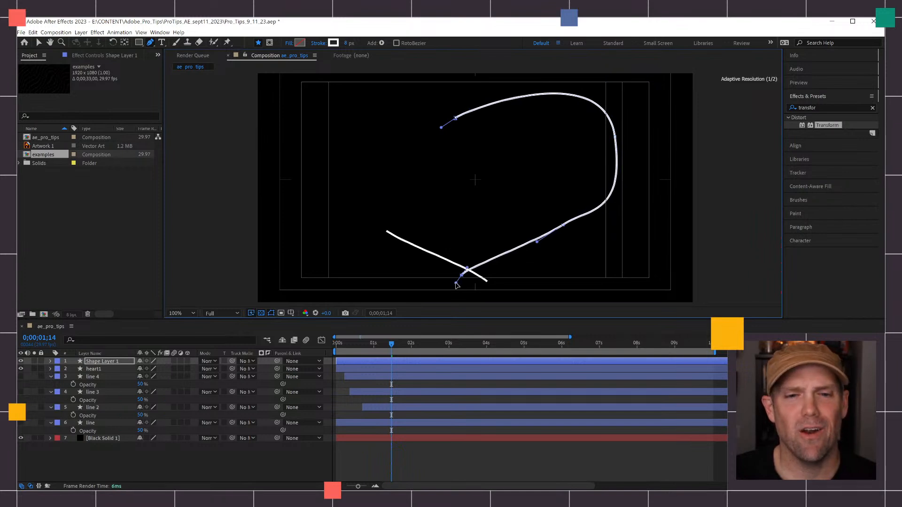
pyautogui.moveTo(562, 226); pyautogui.dragTo(621, 190)
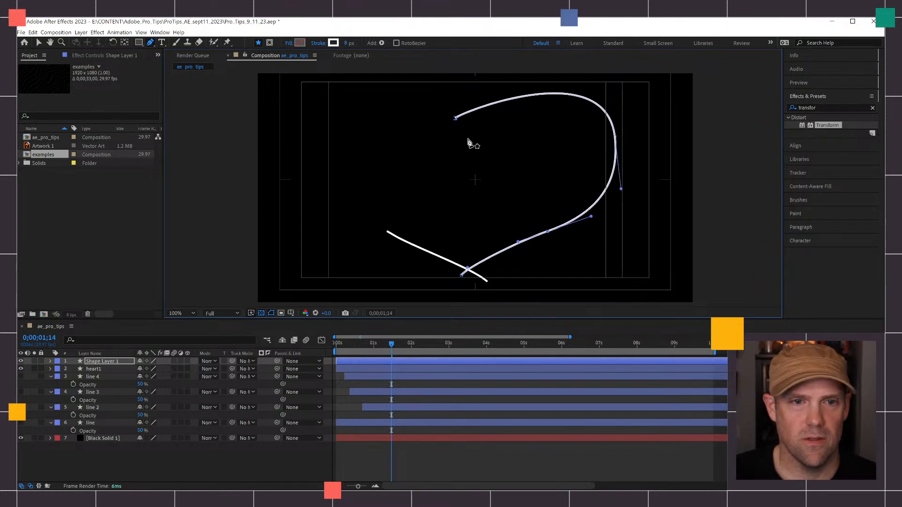
# Step: Refine the right-hand heart curve by moving its upper starting point inward and adjusting the side point and starting handle to match the left half
pyautogui.moveTo(455, 117); pyautogui.dragTo(469, 117)
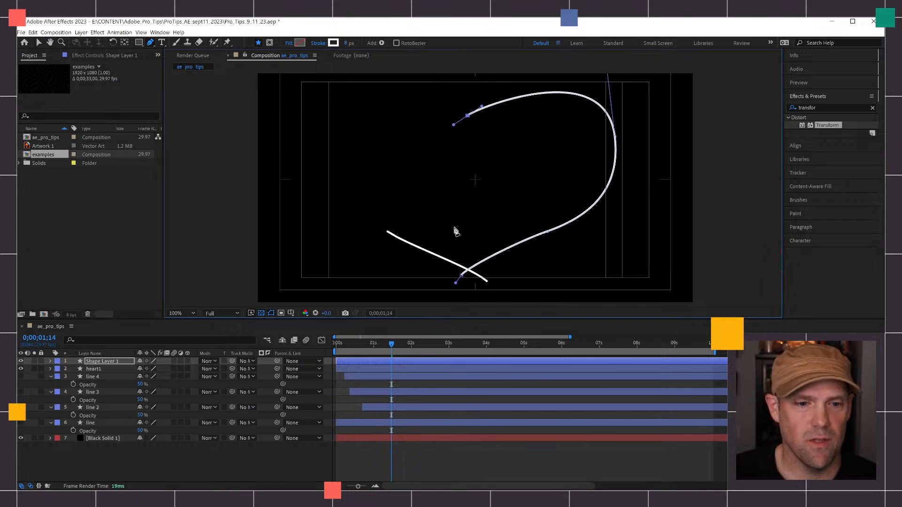
pyautogui.moveTo(391, 348)
pyautogui.mouseDown()
pyautogui.moveTo(375, 345)
pyautogui.moveTo(385, 346)
pyautogui.mouseUp()
pyautogui.moveTo(615, 138); pyautogui.dragTo(616, 142)
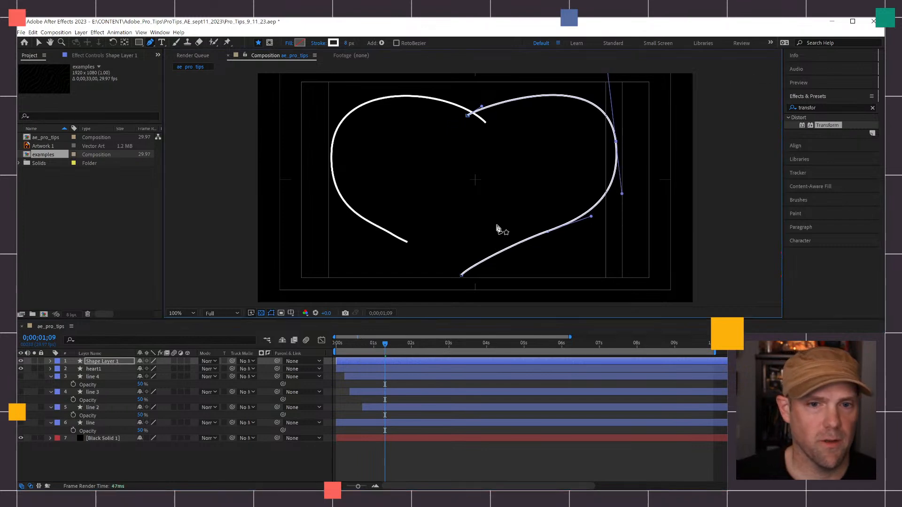
pyautogui.moveTo(481, 108); pyautogui.dragTo(482, 103)
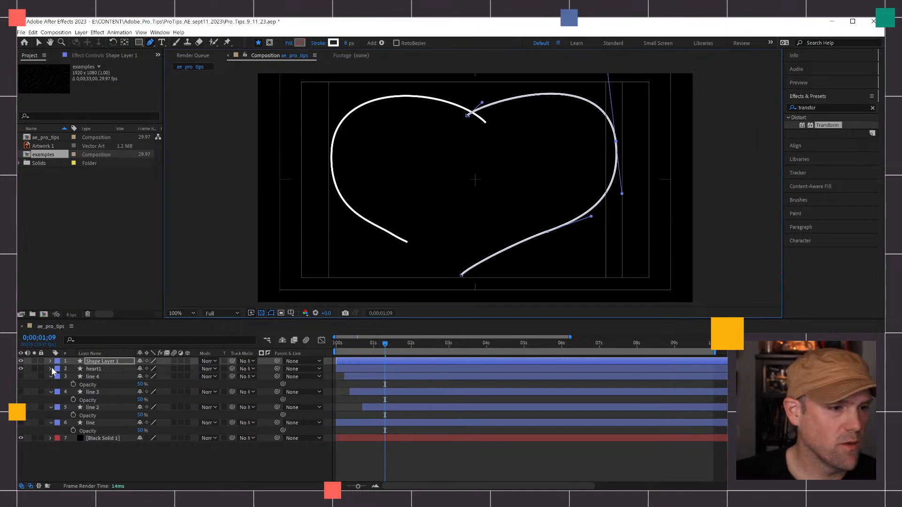
# Step: Copy the animated Trim Paths from heart1 onto Shape Layer 1 at 0;00;01;12 and preview the composition
pyautogui.click(50, 369)
pyautogui.click(358, 370)
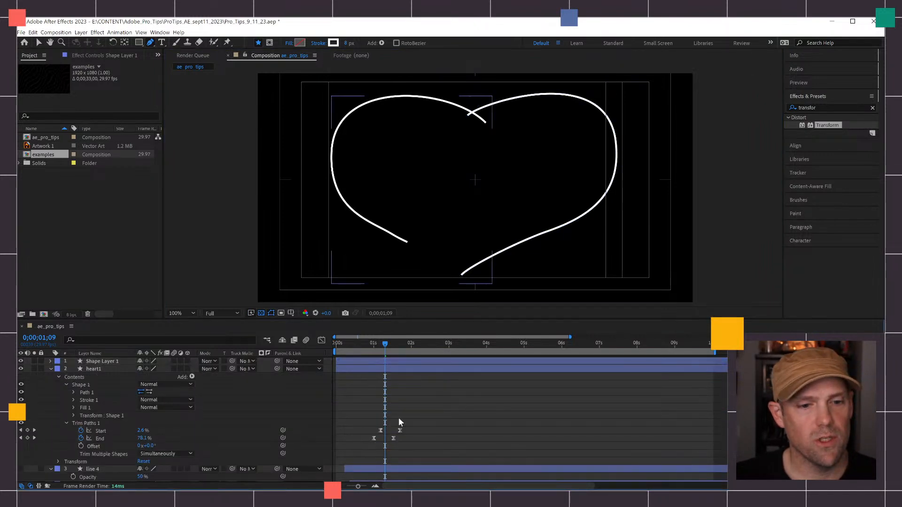
pyautogui.click(101, 423)
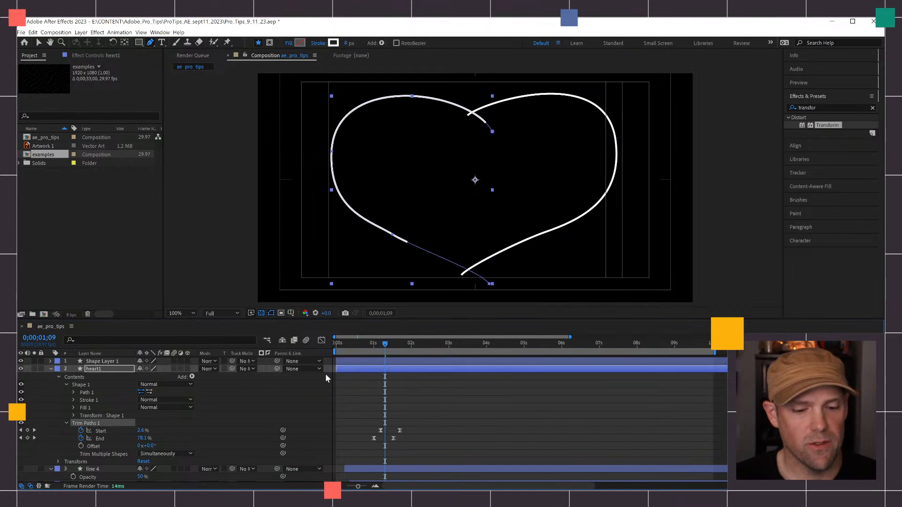
pyautogui.click(102, 361)
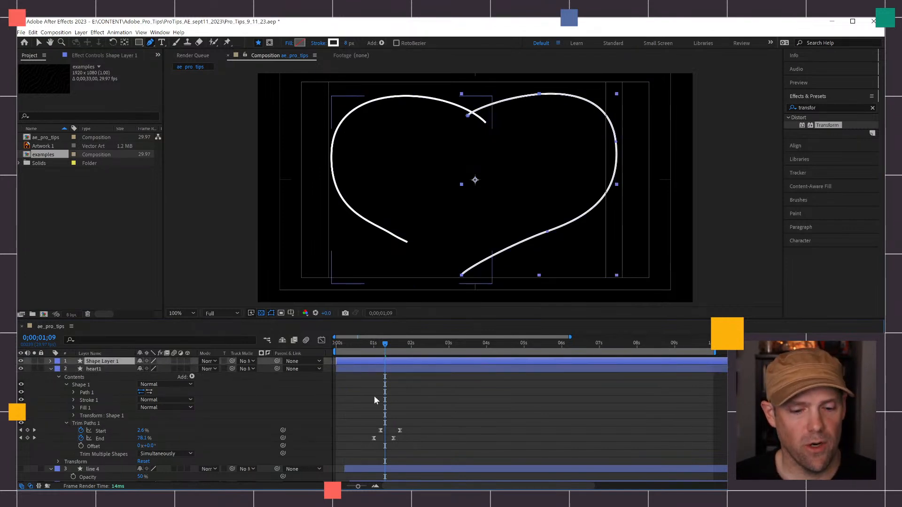
pyautogui.moveTo(384, 343)
pyautogui.mouseDown()
pyautogui.moveTo(370, 345)
pyautogui.moveTo(396, 345)
pyautogui.moveTo(389, 347)
pyautogui.mouseUp()
pyautogui.hotkey('ctrl', 'v')
pyautogui.press('space')
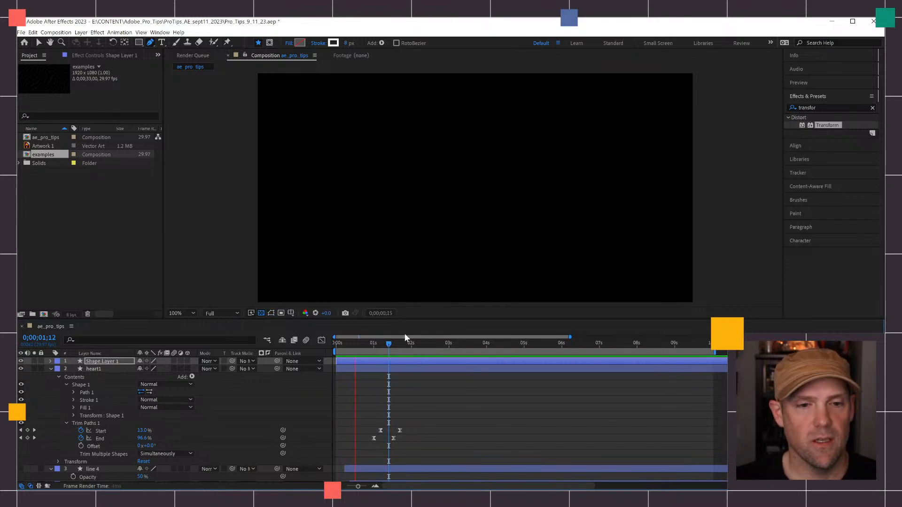
pyautogui.press('space')
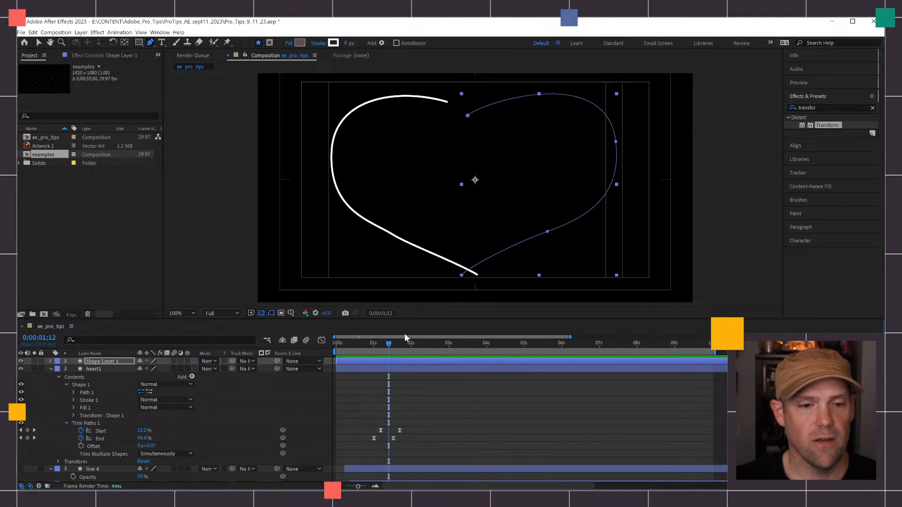
# Step: Reveal Shape Layer 1's keyframes and shift all four Start and End keyframes slightly earlier to overlap the heart1 animation
pyautogui.click(466, 360)
pyautogui.press('u')
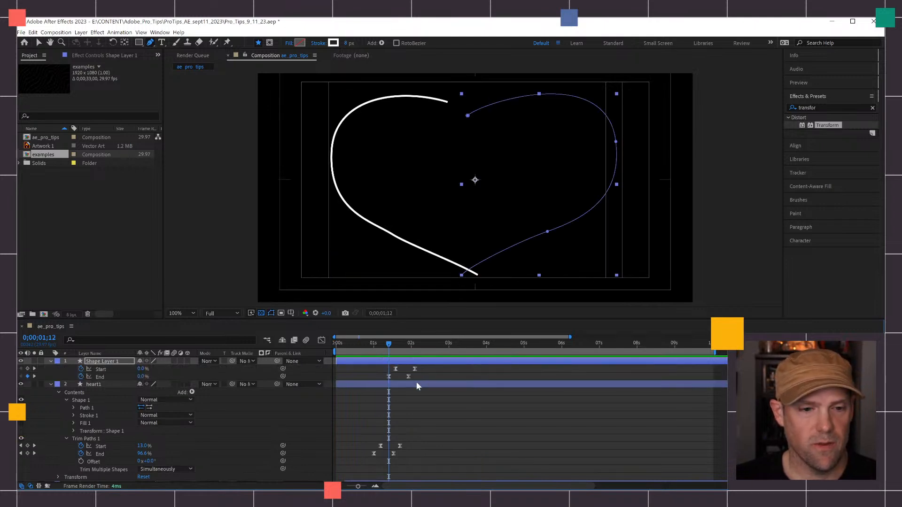
pyautogui.moveTo(422, 371); pyautogui.dragTo(395, 379)
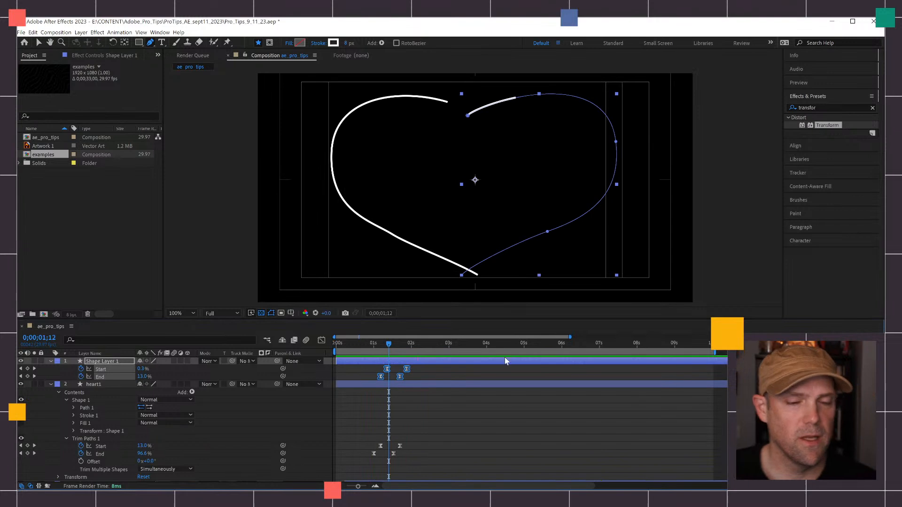
# Step: Collapse Shape Layer 1 and heart1, hide both layers and clear the selection
pyautogui.click(51, 384)
pyautogui.click(50, 361)
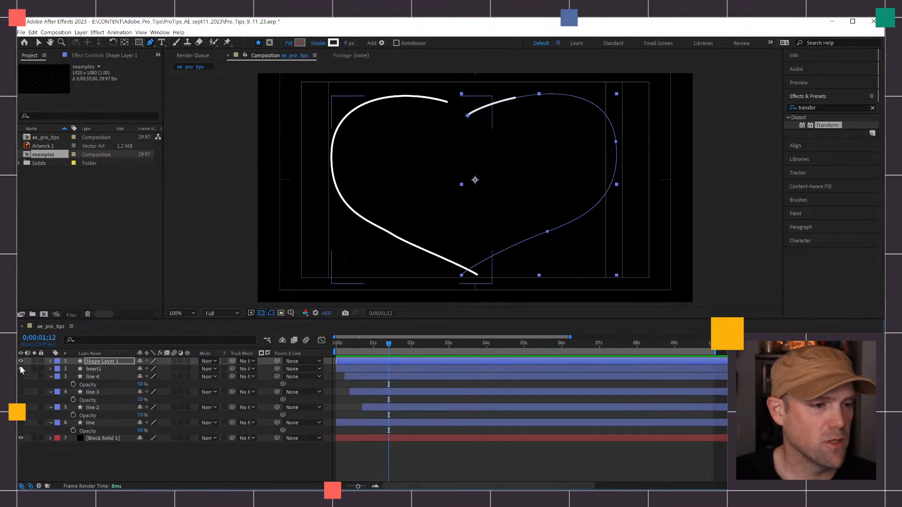
pyautogui.moveTo(20, 369); pyautogui.dragTo(21, 362)
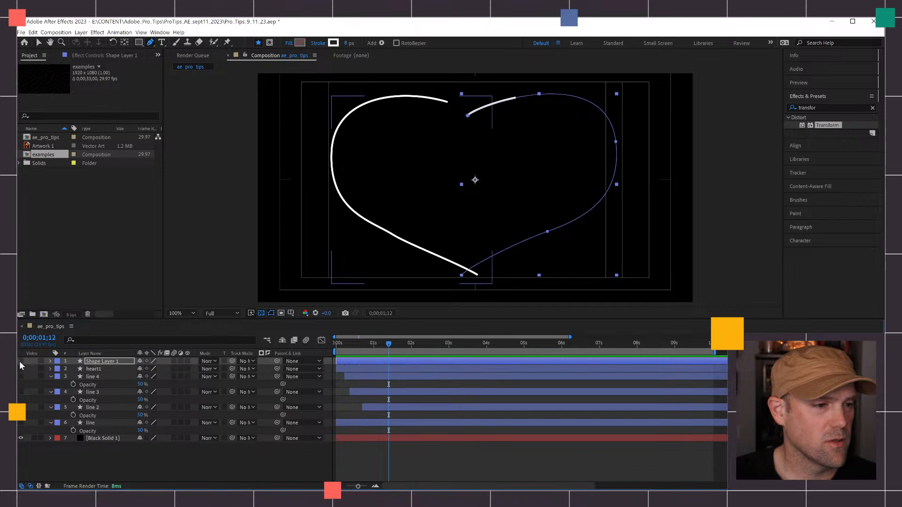
pyautogui.click(51, 362)
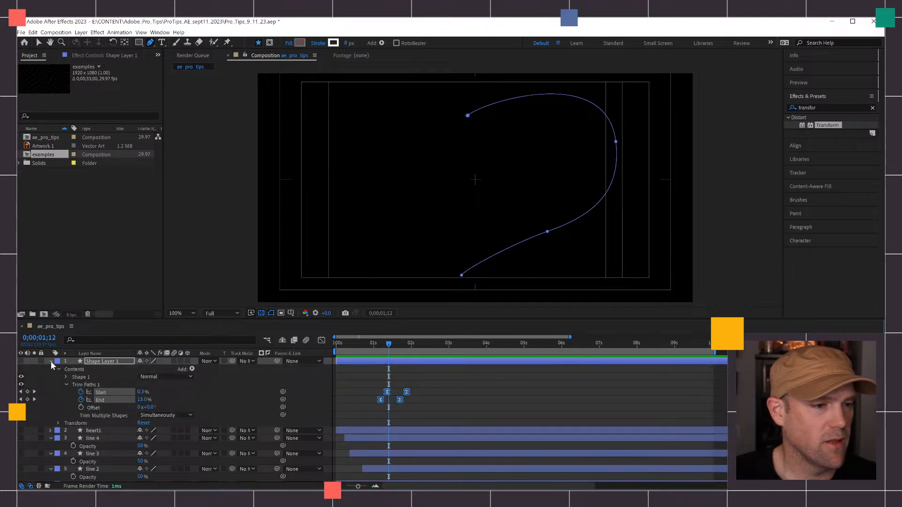
pyautogui.click(50, 361)
pyautogui.click(458, 431)
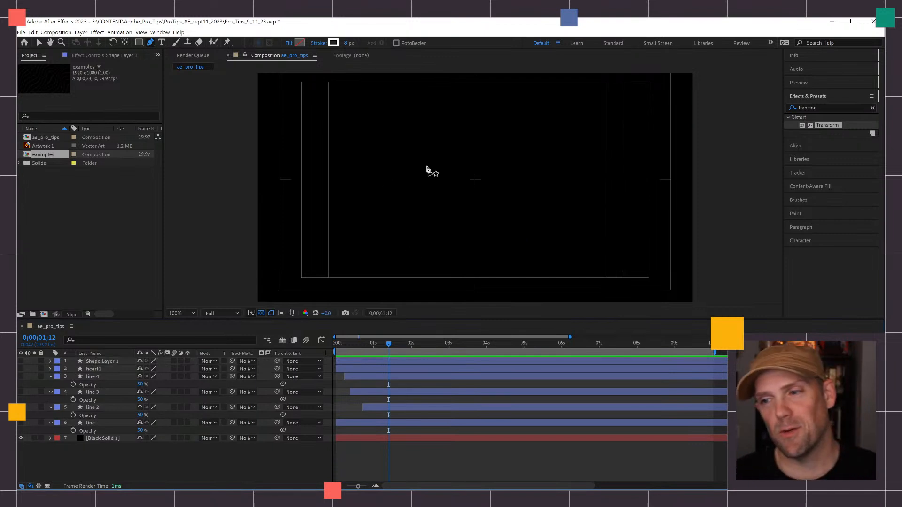
# Step: Draw a short vertical Pen line upward from the composition centre, and move the current time to 0;00;01;11
pyautogui.click(475, 181)
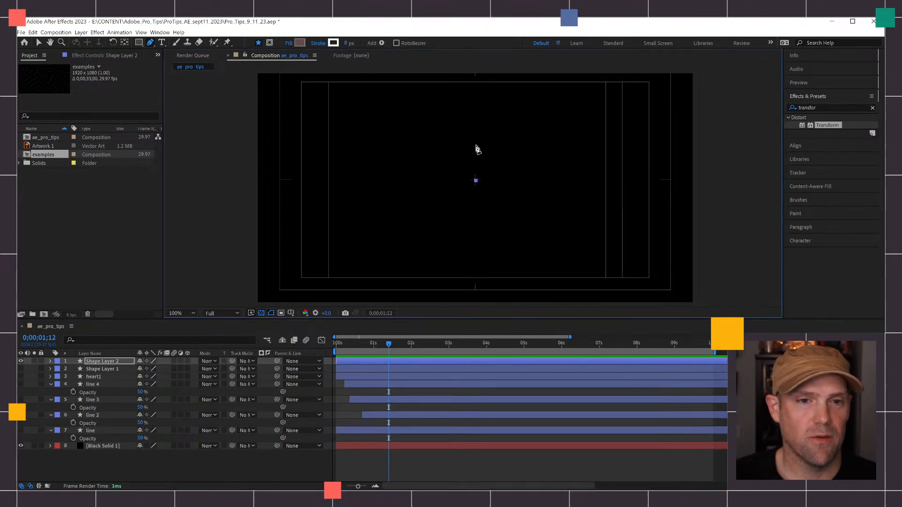
pyautogui.click(476, 146)
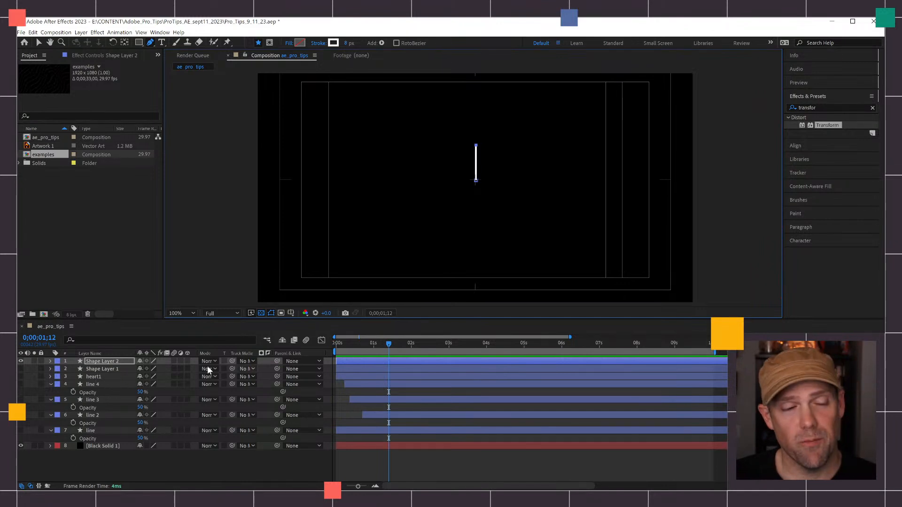
pyautogui.click(50, 369)
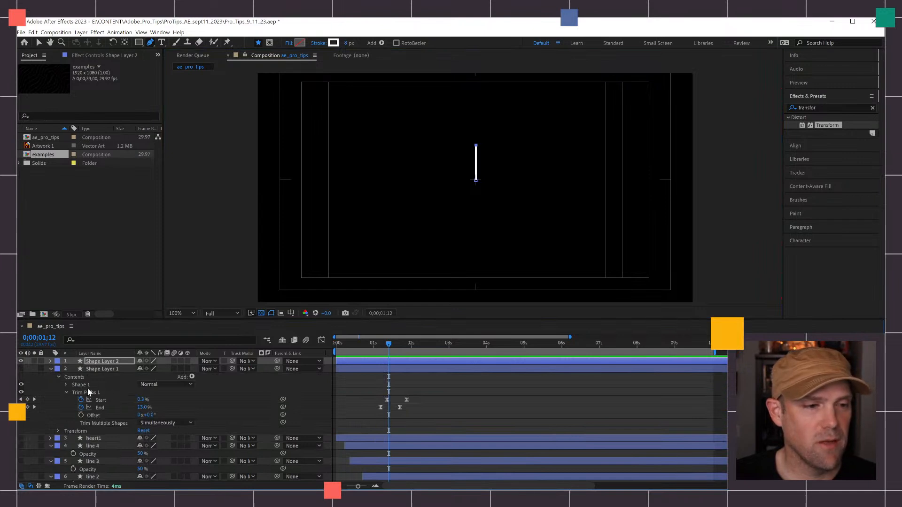
pyautogui.moveTo(388, 346)
pyautogui.mouseDown()
pyautogui.moveTo(404, 342)
pyautogui.moveTo(392, 346)
pyautogui.mouseUp()
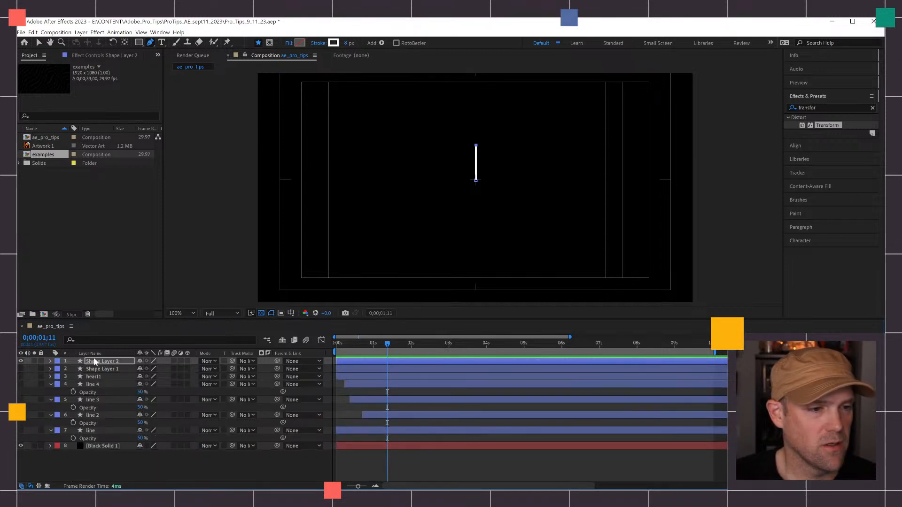
# Step: Rename Shape Layer 1 as heart2 and the new vertical line's layer as pop pop
pyautogui.rightClick(108, 370)
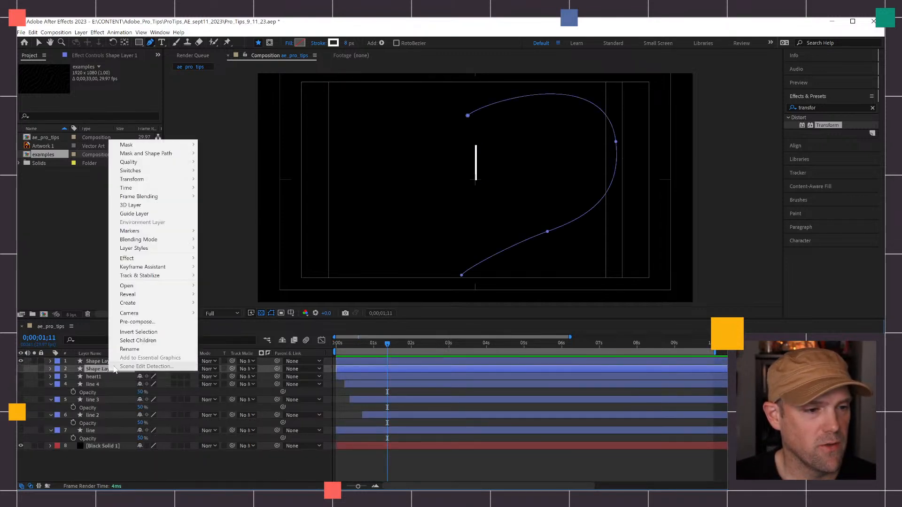
pyautogui.click(141, 349)
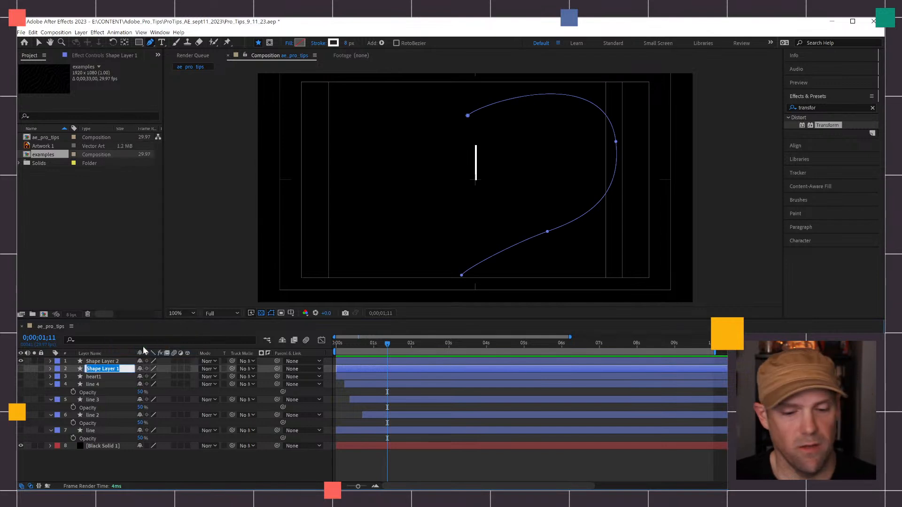
pyautogui.write('heart2')
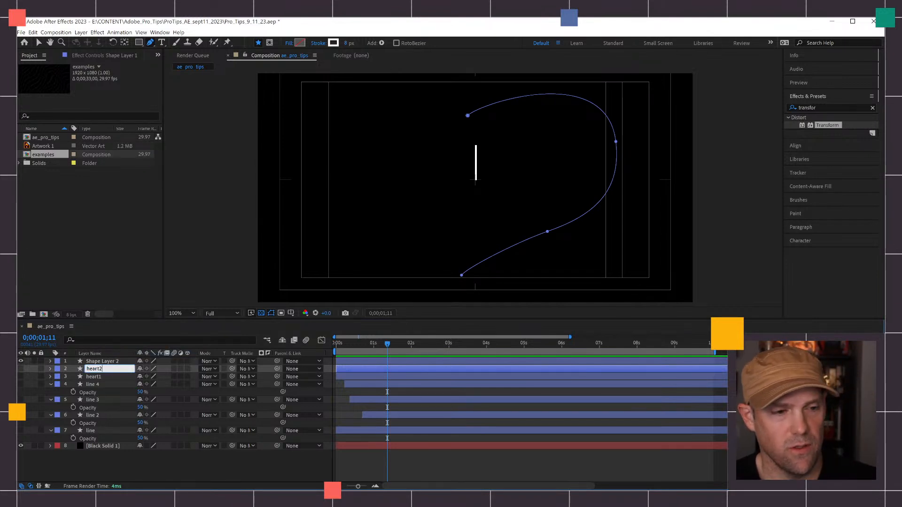
pyautogui.press('Return')
pyautogui.rightClick(101, 362)
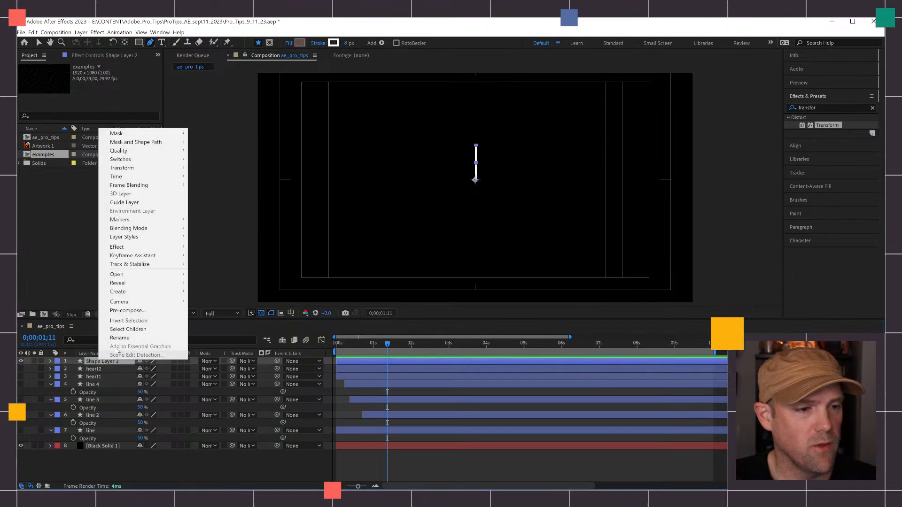
pyautogui.click(123, 337)
pyautogui.write('pop')
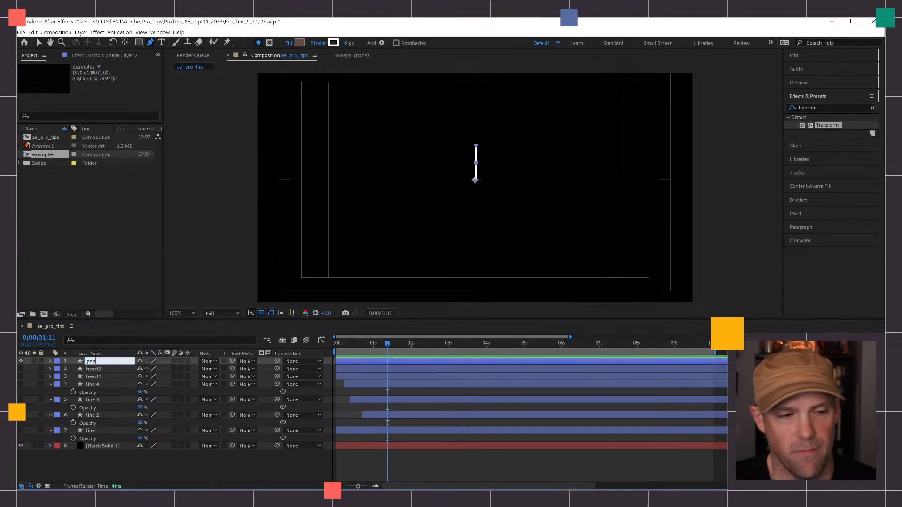
pyautogui.write(' pop')
pyautogui.press('Return')
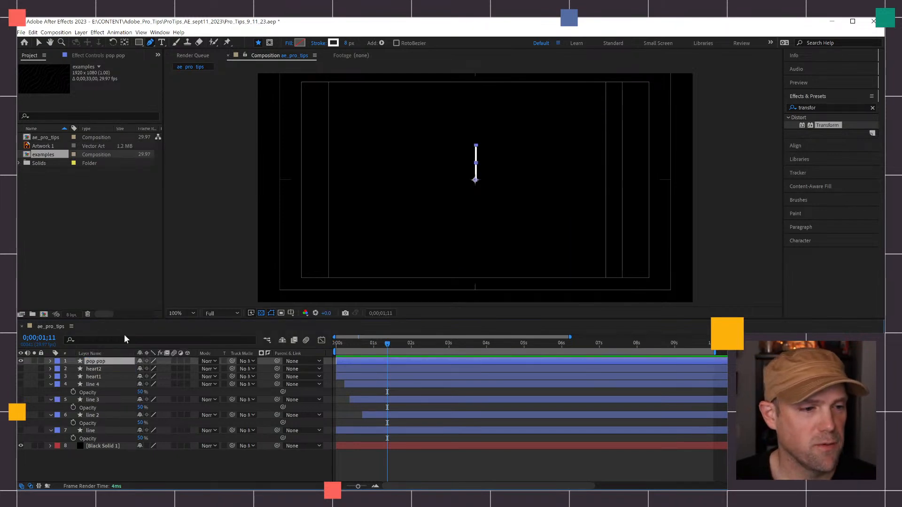
# Step: Add a Repeater to the pop pop layer, expand its transform properties and set Copies to 4
pyautogui.click(51, 361)
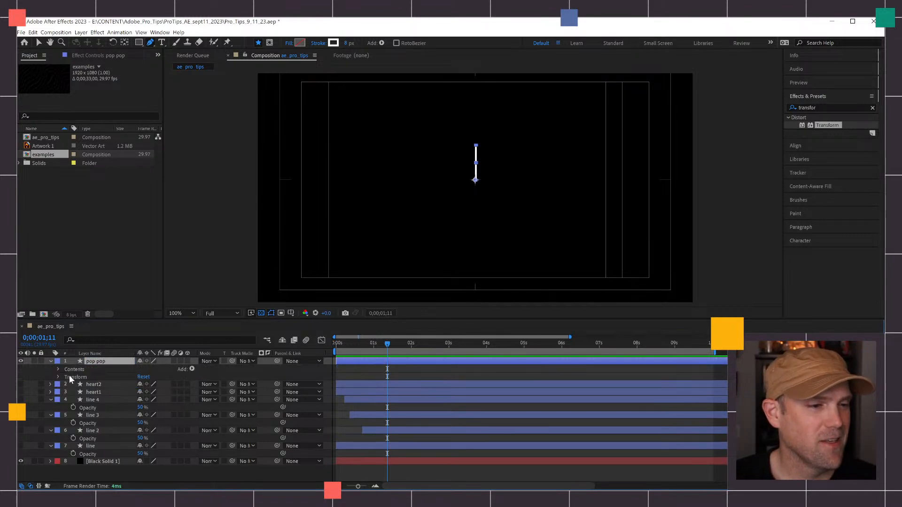
pyautogui.click(192, 369)
pyautogui.click(142, 301)
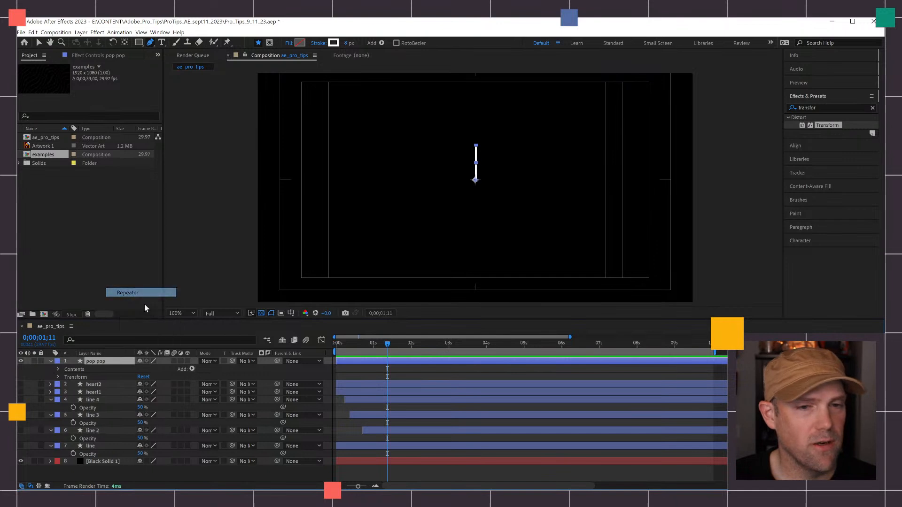
pyautogui.click(66, 385)
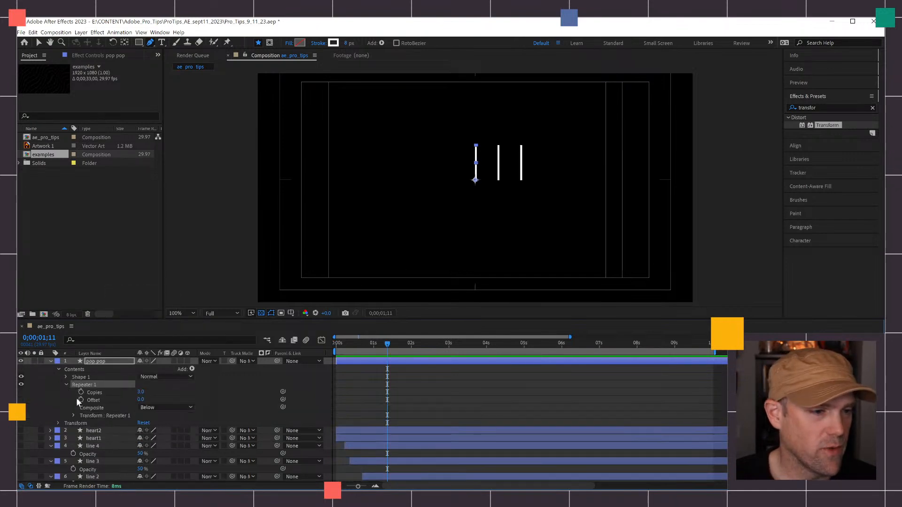
pyautogui.click(74, 415)
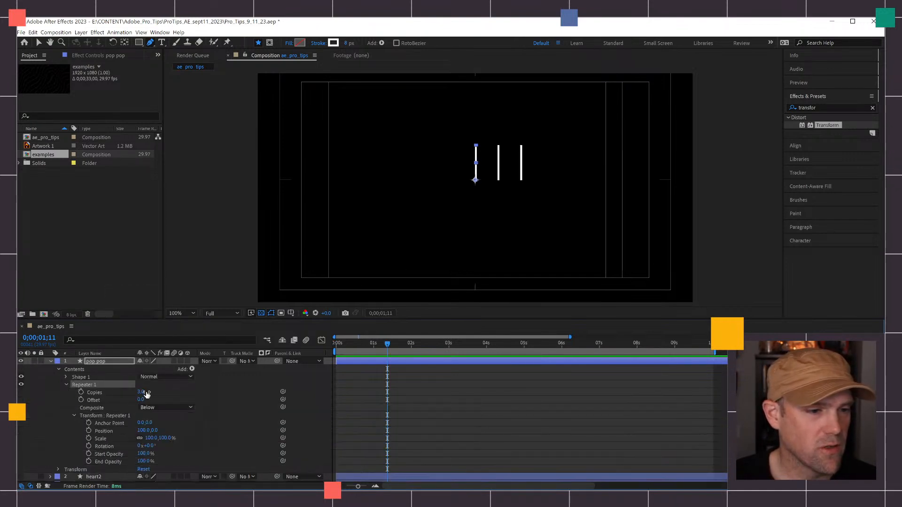
pyautogui.click(139, 392)
pyautogui.write('4')
pyautogui.press('Return')
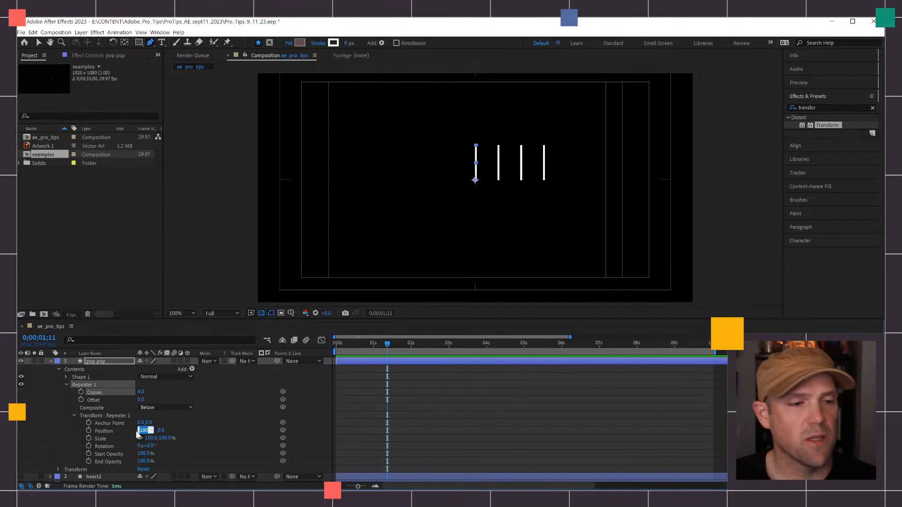
# Step: Set the Repeater's transform Position to 0,0 and its Rotation to 90°
pyautogui.write('0')
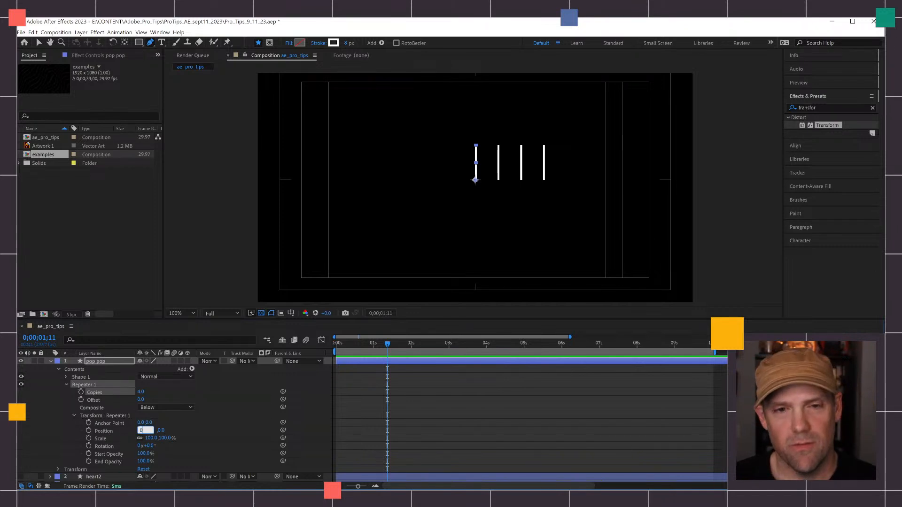
pyautogui.press('Return')
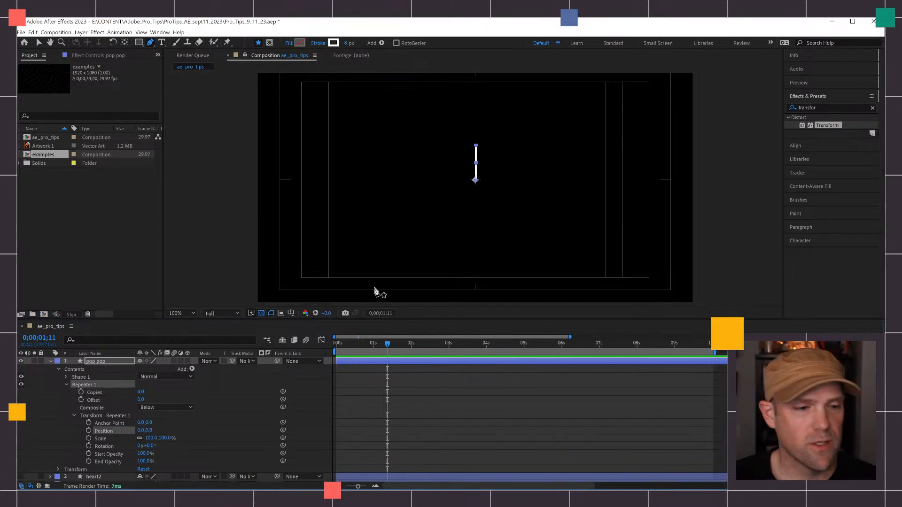
pyautogui.moveTo(144, 429)
pyautogui.mouseDown()
pyautogui.moveTo(154, 429)
pyautogui.moveTo(141, 429)
pyautogui.mouseUp()
pyautogui.click(141, 430)
pyautogui.write('0')
pyautogui.press('Return')
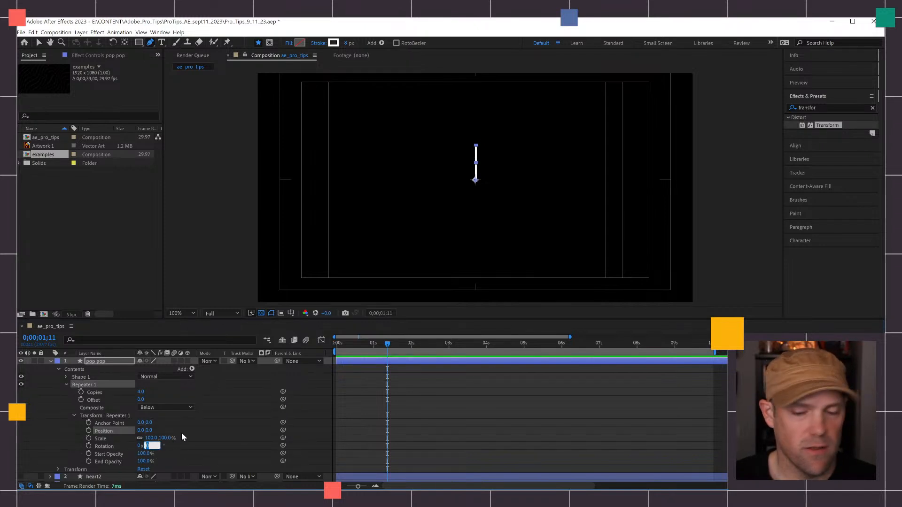
pyautogui.write('90')
pyautogui.press('Return')
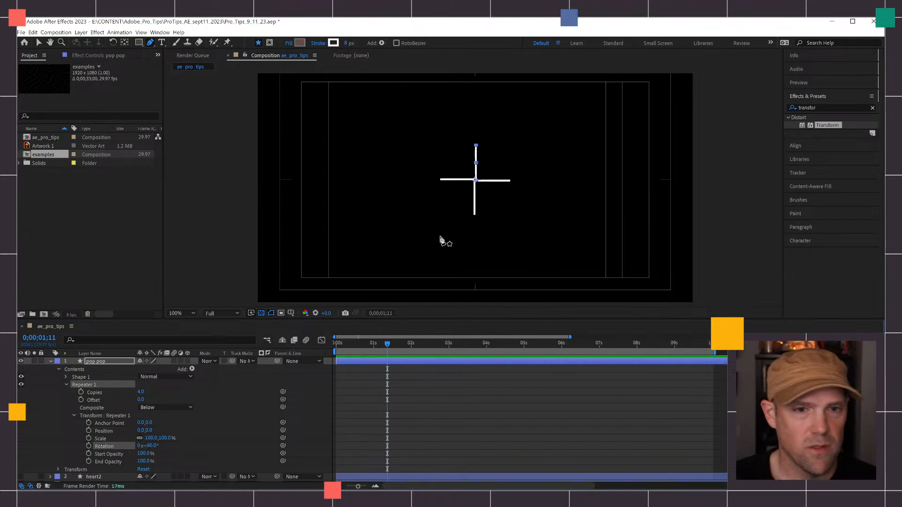
# Step: Nudge the Repeater's transform Position to 2.0,1.0 so the four lines align at the centre
pyautogui.click(438, 415)
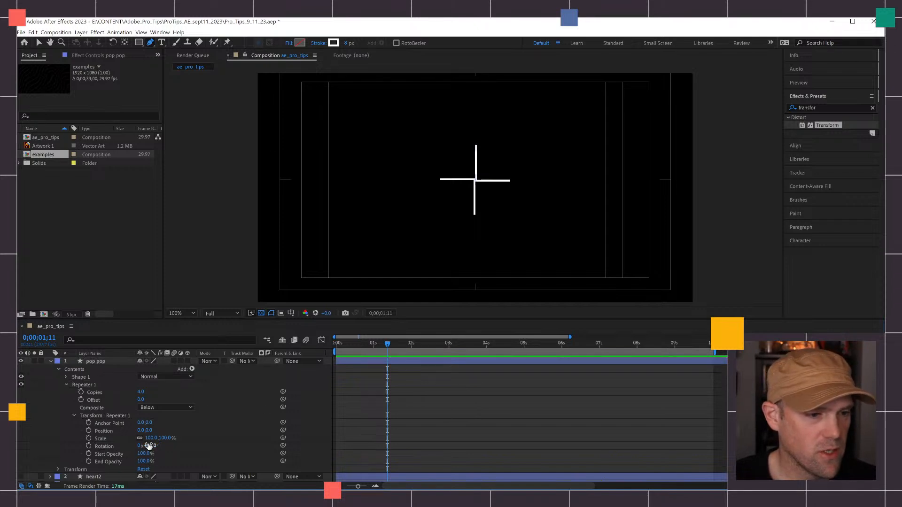
pyautogui.moveTo(141, 430)
pyautogui.mouseDown()
pyautogui.moveTo(149, 430)
pyautogui.moveTo(140, 430)
pyautogui.mouseUp()
pyautogui.click(465, 425)
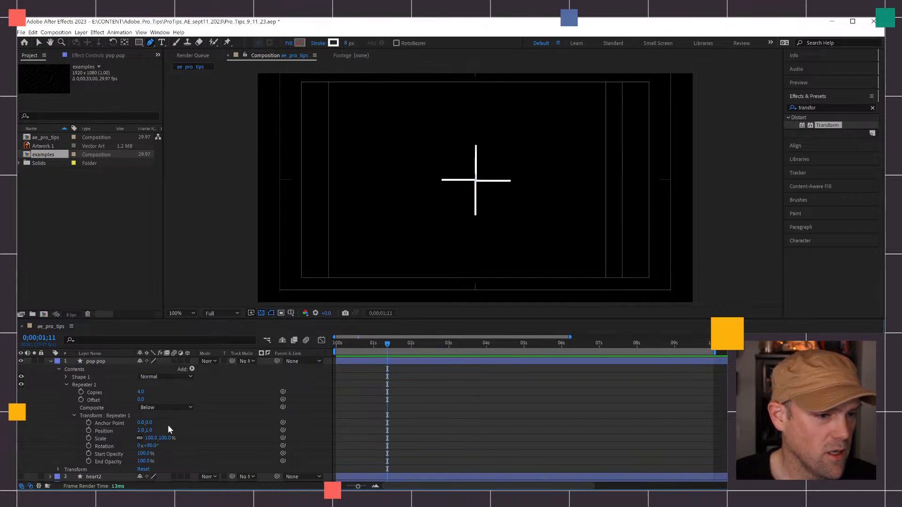
# Step: Copy the animated Trim Paths from the heart2 layer and paste it into the pop pop layer's contents
pyautogui.click(66, 385)
pyautogui.click(51, 399)
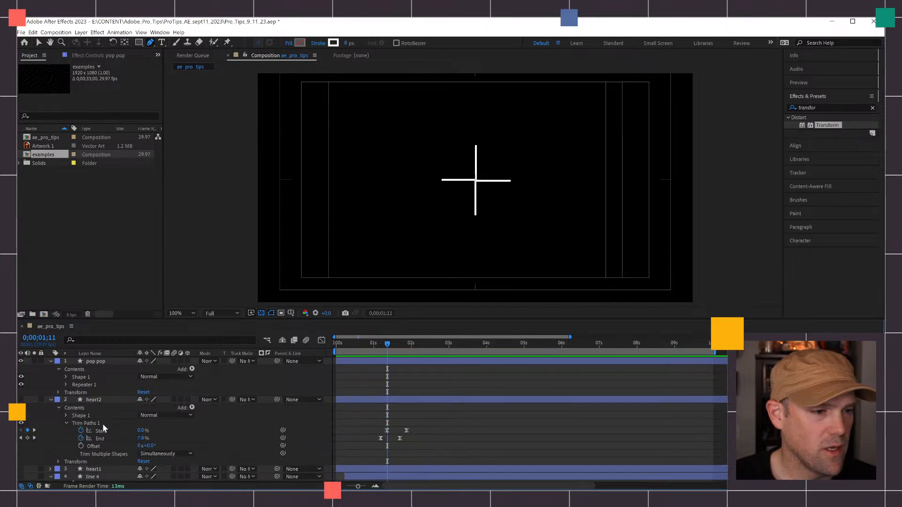
pyautogui.click(98, 423)
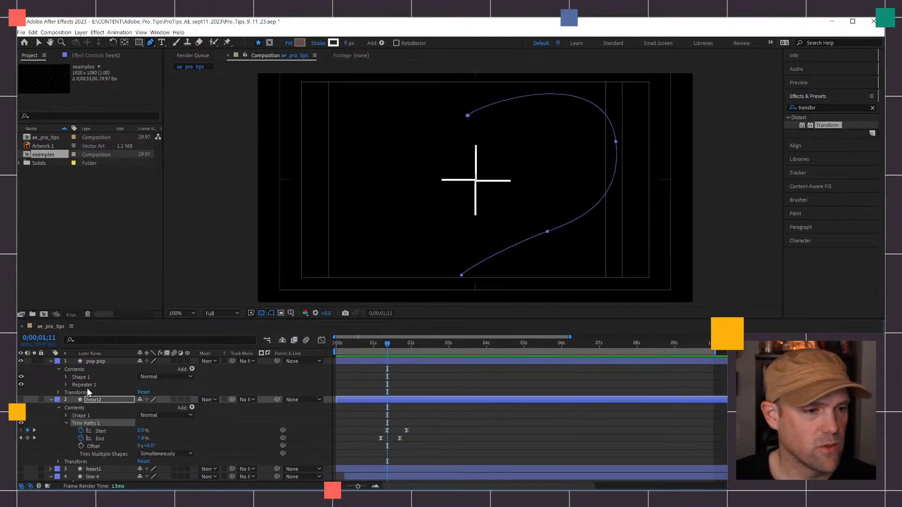
pyautogui.click(100, 360)
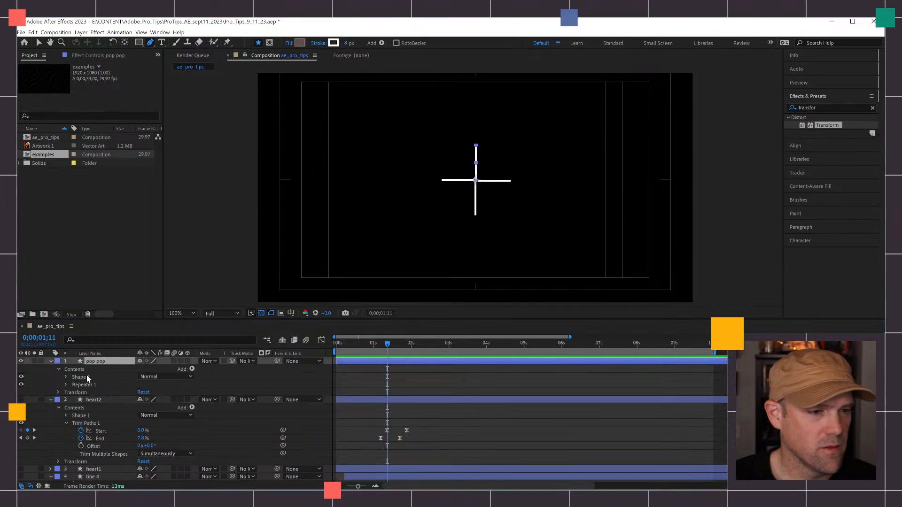
pyautogui.click(87, 370)
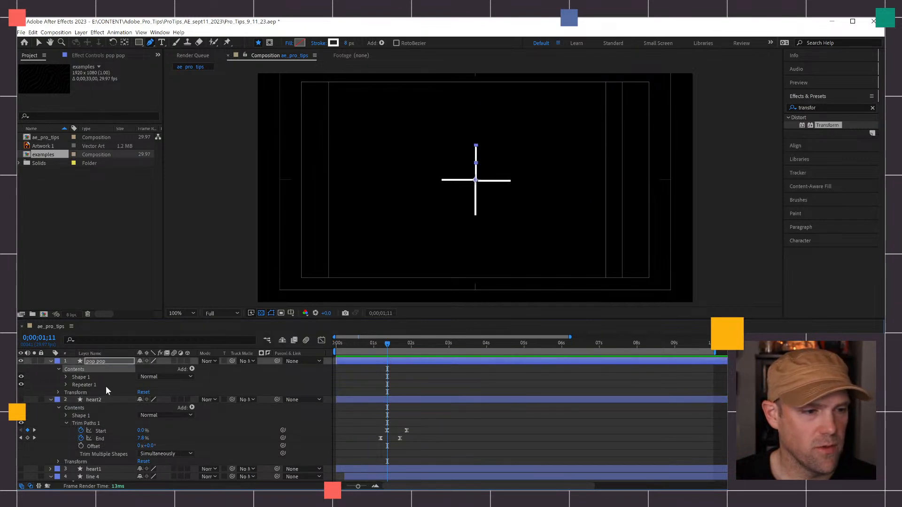
pyautogui.hotkey('ctrl', 'v')
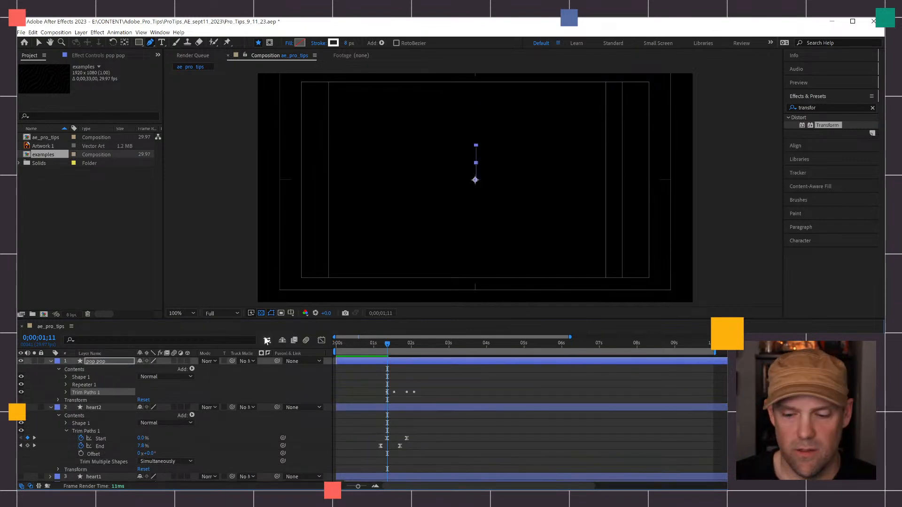
# Step: Preview the pop pop burst animation with its Trim Paths keyframes
pyautogui.press('space')
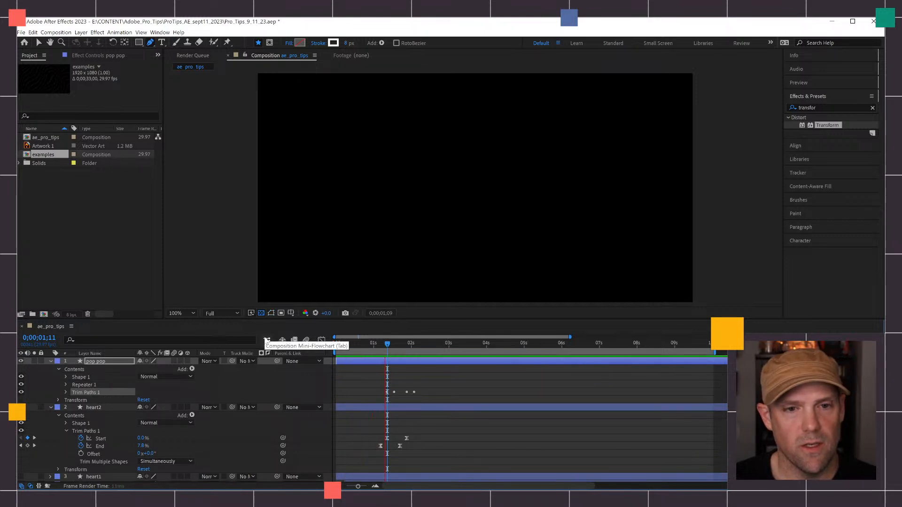
pyautogui.press('space')
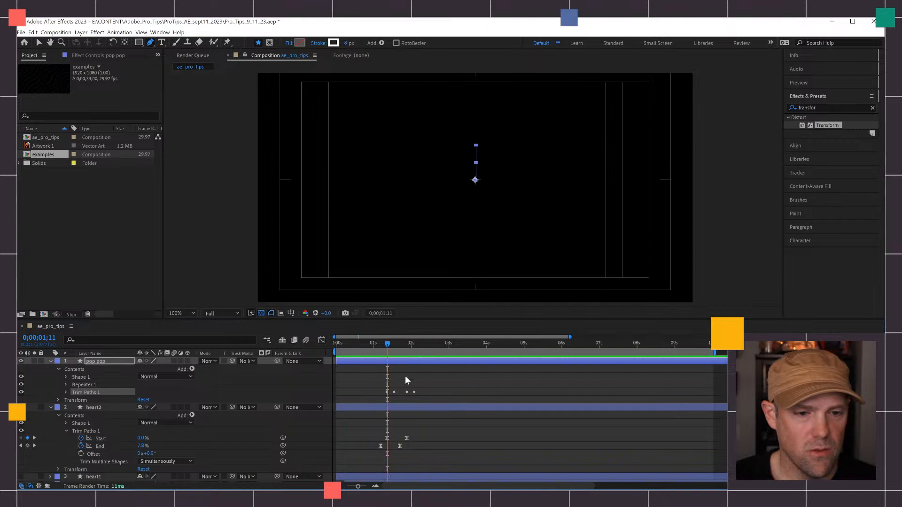
pyautogui.press('space')
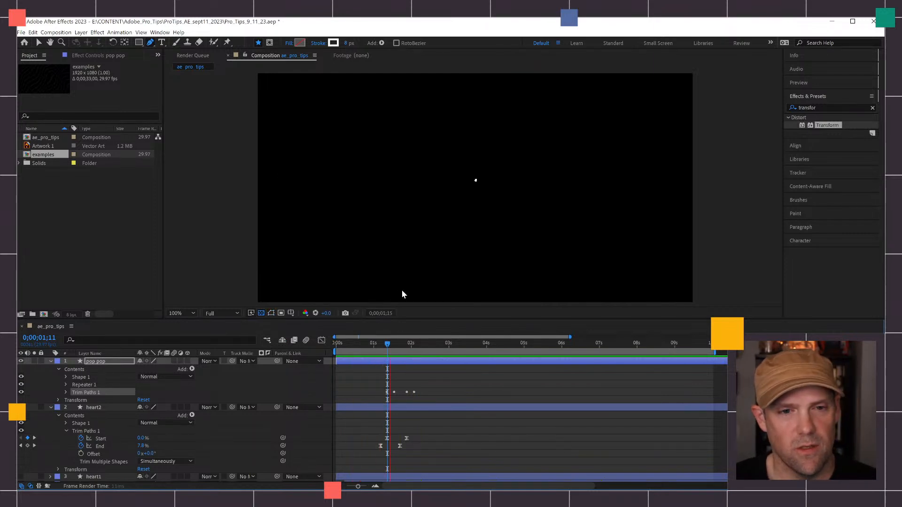
pyautogui.press('space')
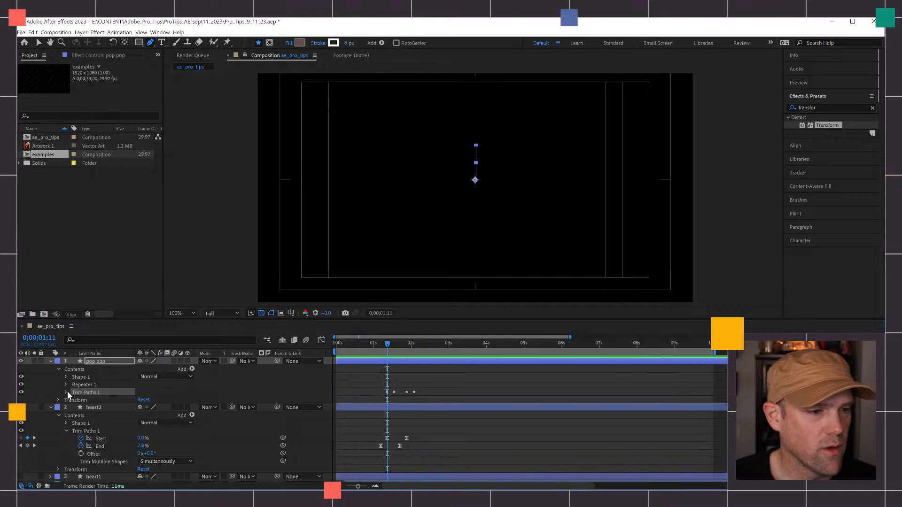
# Step: Set the pop pop Repeater's Copies to 9 and its transform Rotation to 40°, and preview the burst
pyautogui.click(66, 385)
pyautogui.click(141, 392)
pyautogui.write('9')
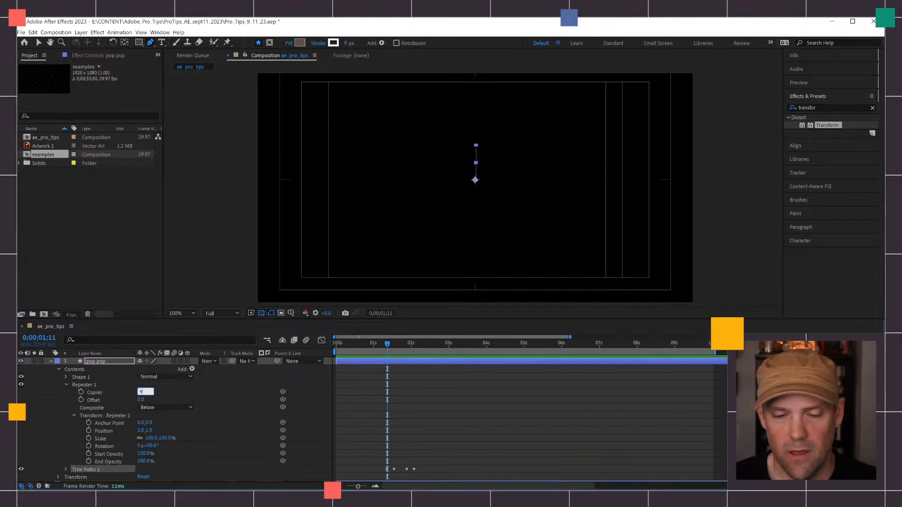
pyautogui.press('Return')
pyautogui.click(155, 446)
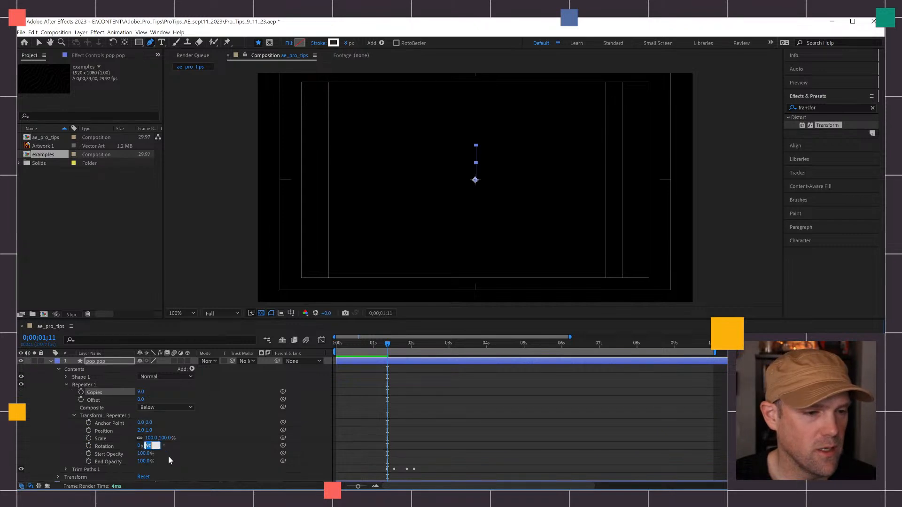
pyautogui.write('40')
pyautogui.press('Return')
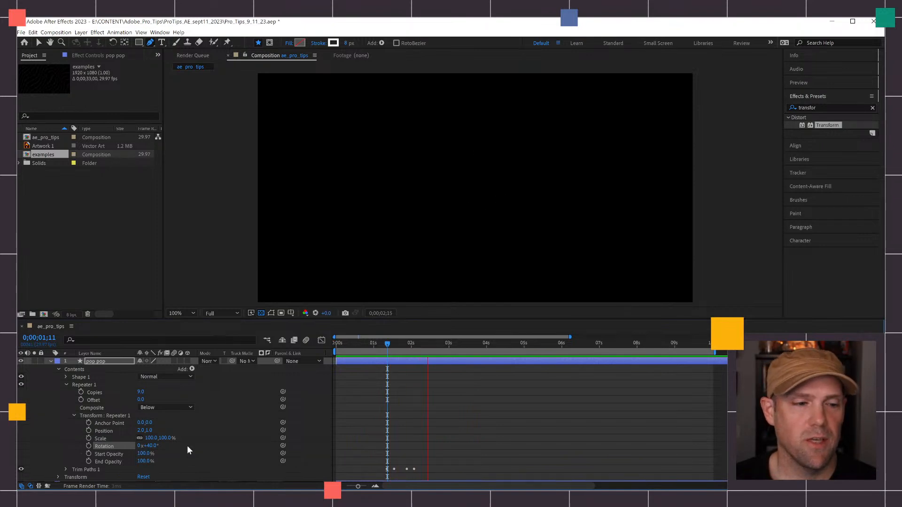
pyautogui.press('space')
# Step: Return the Repeater to 4 Copies with a transform Rotation of 90°, and preview the burst
pyautogui.click(141, 392)
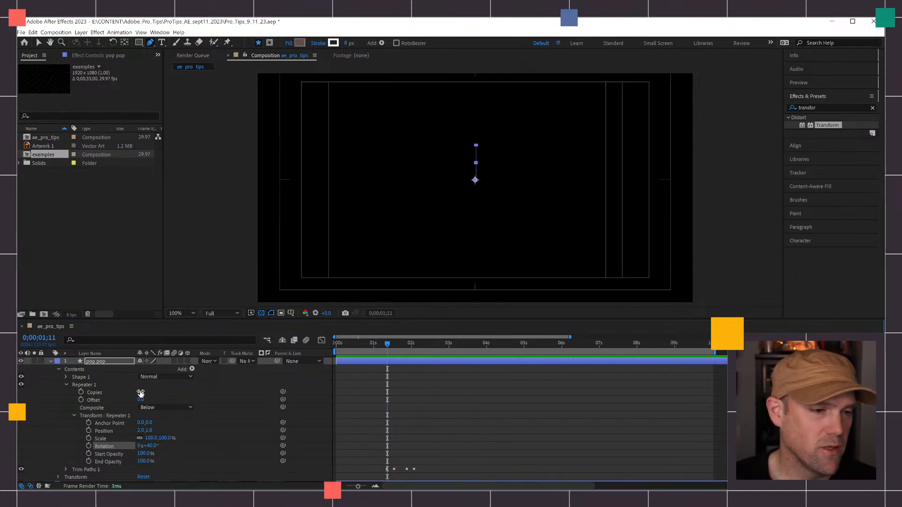
pyautogui.write('4')
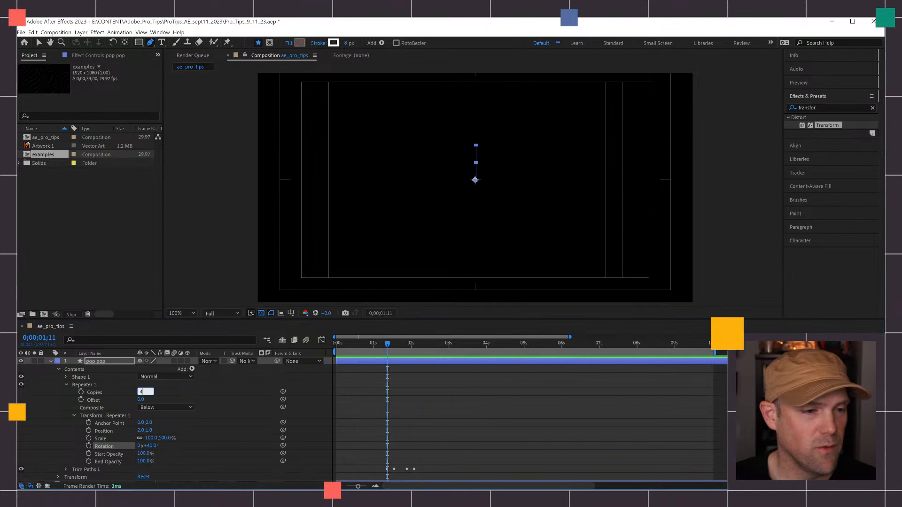
pyautogui.press('Return')
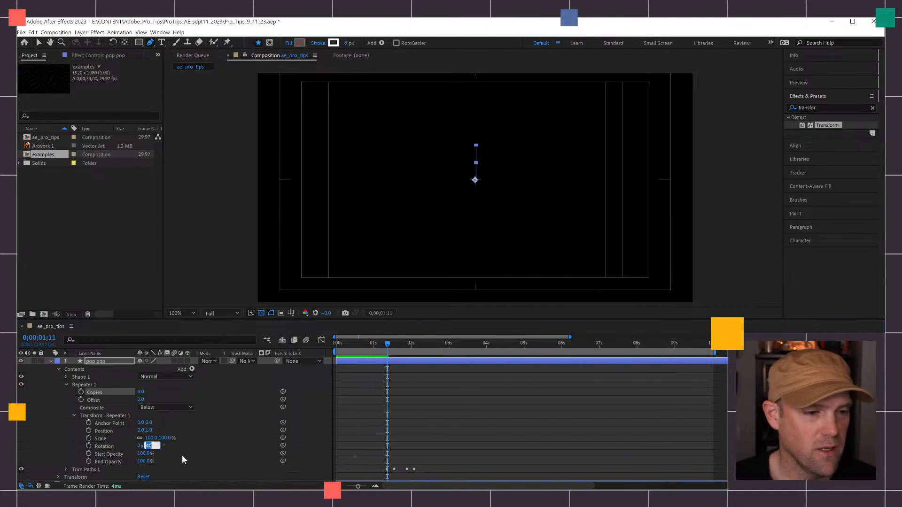
pyautogui.write('9')
pyautogui.press('Return')
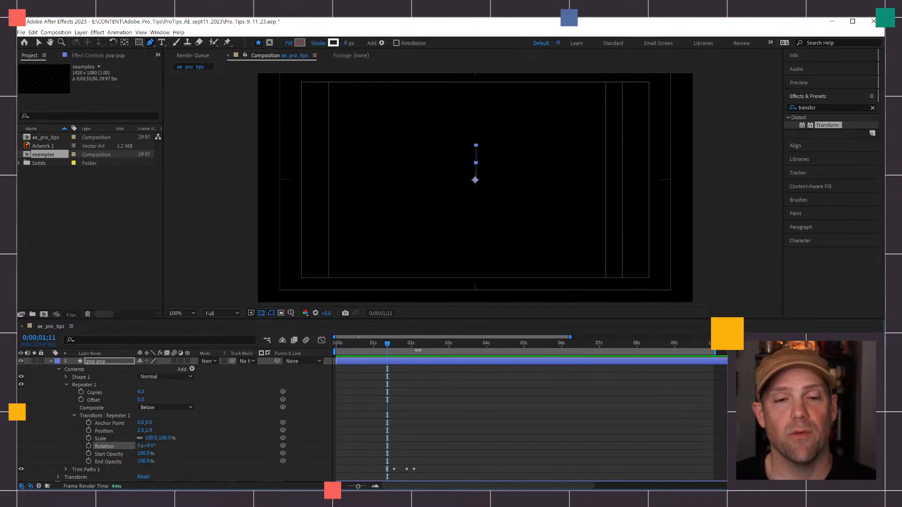
pyautogui.press('space')
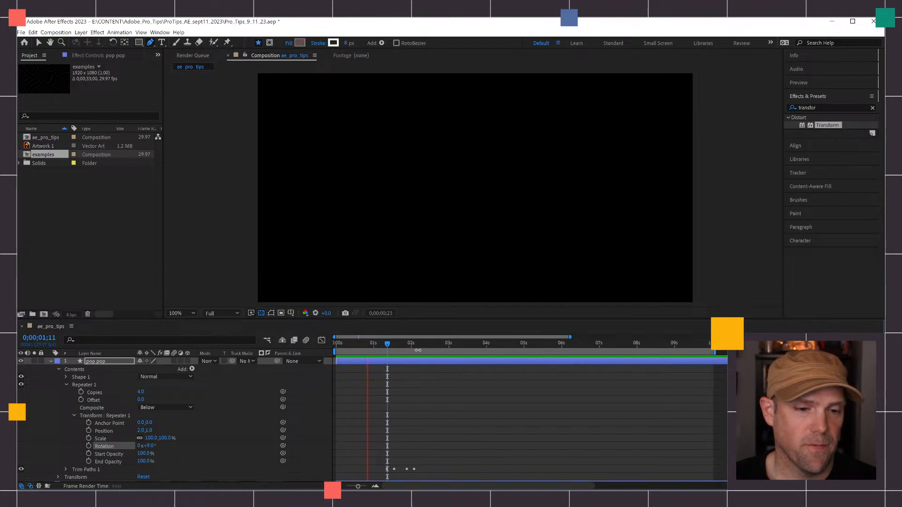
pyautogui.press('space')
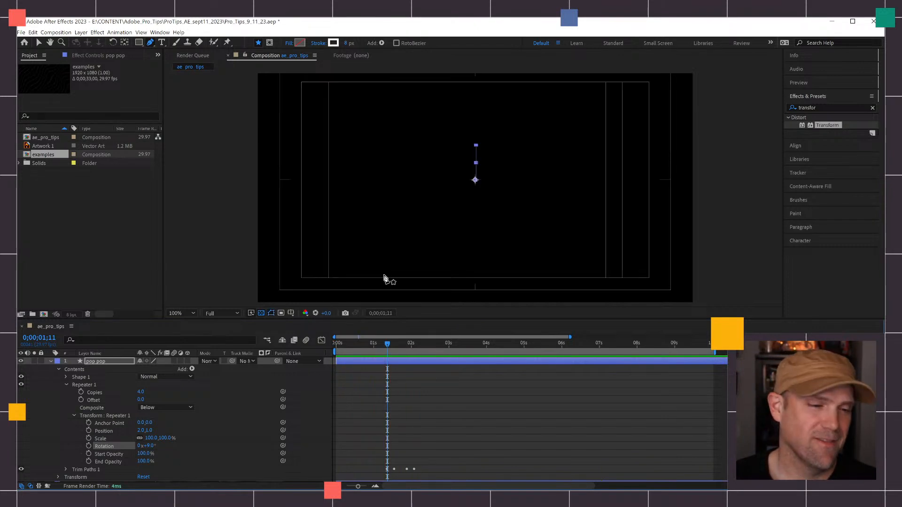
pyautogui.click(147, 445)
pyautogui.write('90')
pyautogui.press('Return')
pyautogui.press('space')
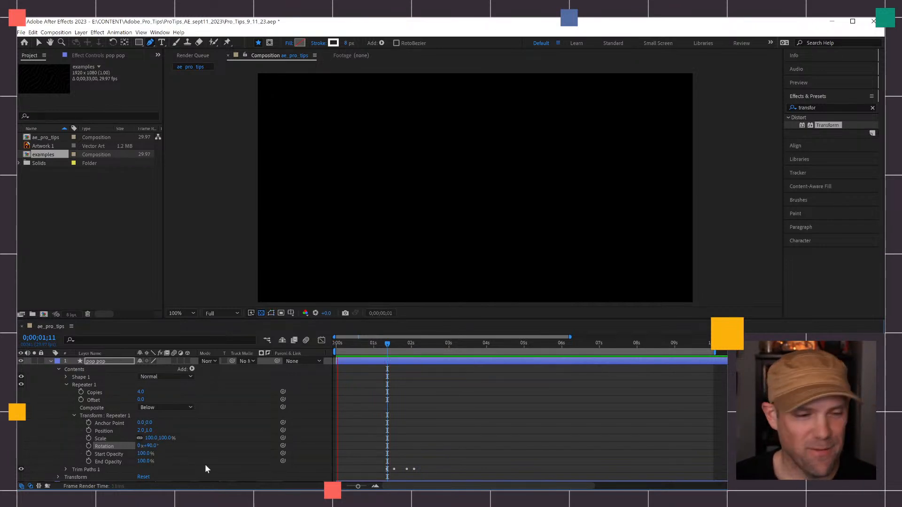
pyautogui.press('space')
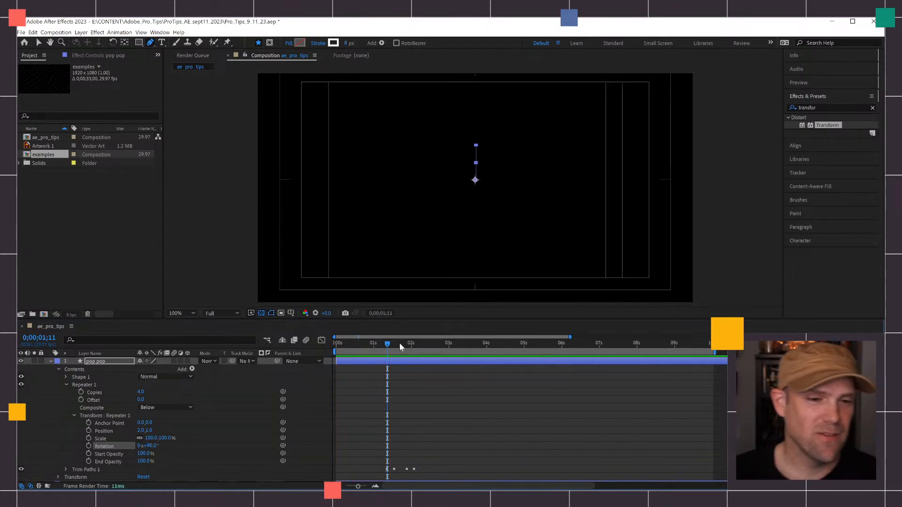
# Step: At 0;00;01;24, rotate the whole pop pop layer to 45° so the burst forms a diagonal cross
pyautogui.moveTo(397, 342); pyautogui.dragTo(404, 343)
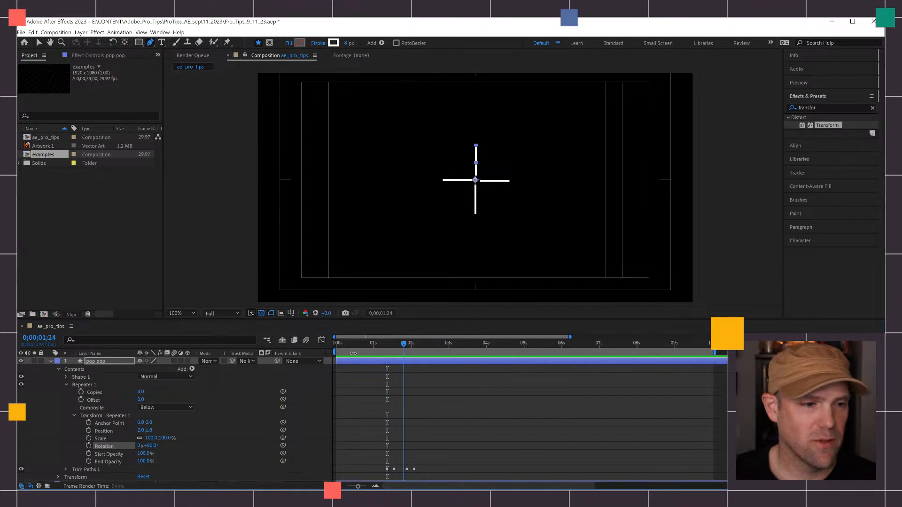
pyautogui.press('u')
pyautogui.press('u')
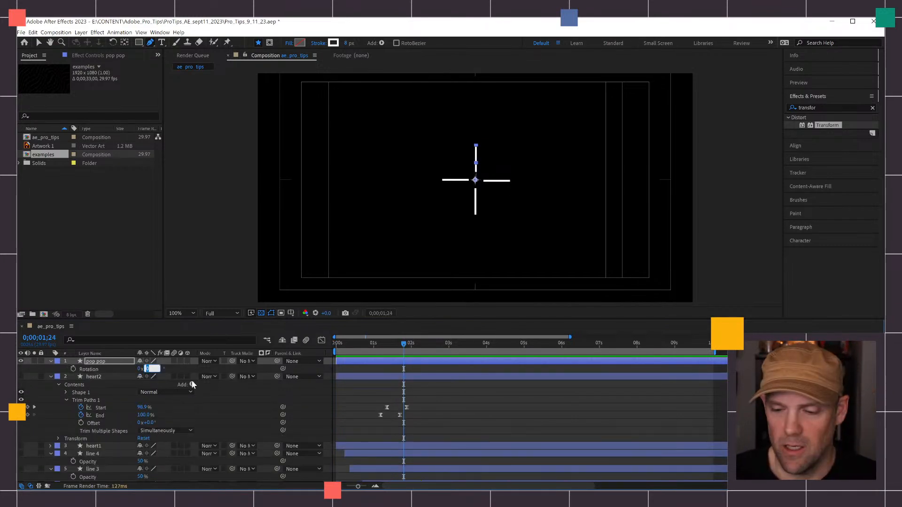
pyautogui.write('90')
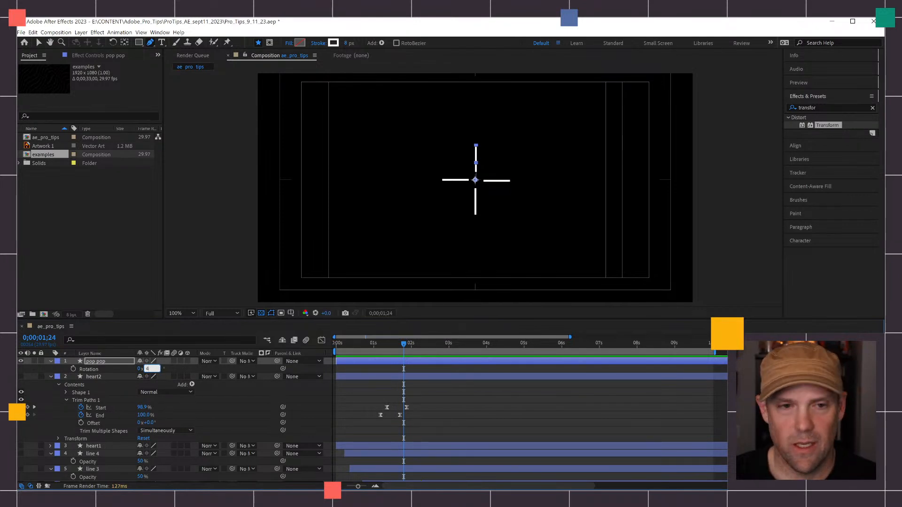
pyautogui.press('Return')
pyautogui.click(372, 369)
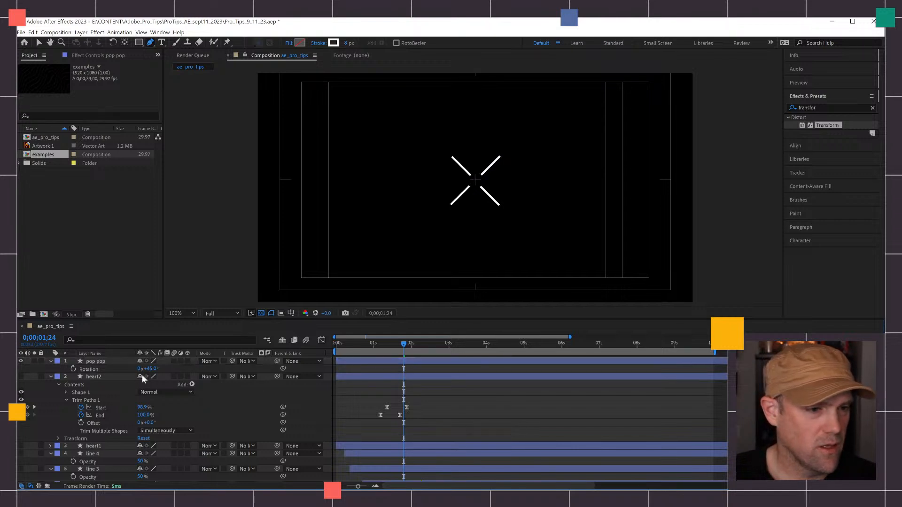
# Step: Duplicate the pop pop layer four times
pyautogui.click(112, 360)
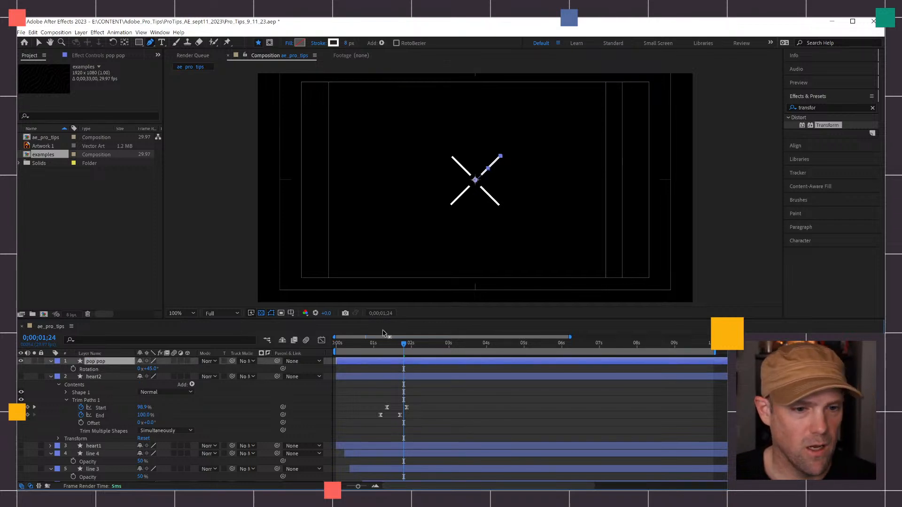
pyautogui.hotkey('ctrl', 'd')
pyautogui.hotkey('ctrl', 'd')
pyautogui.hotkey('ctrl', 'd')
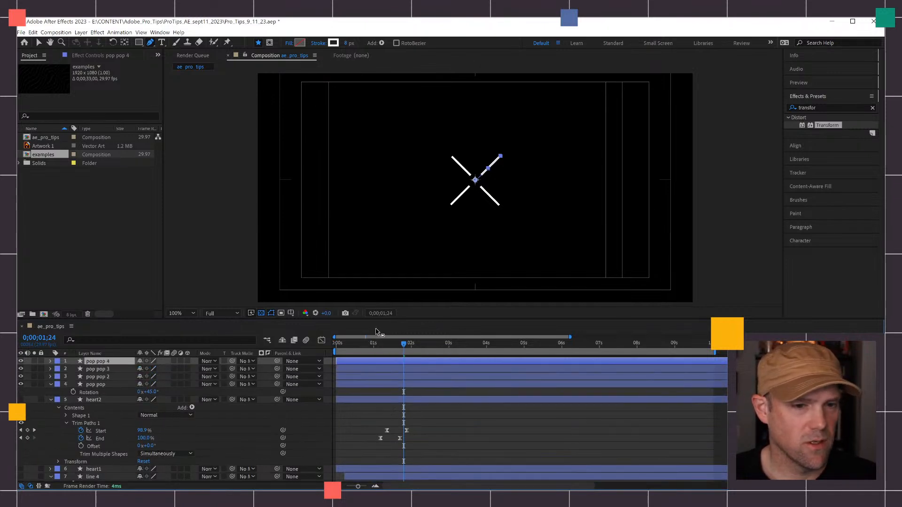
pyautogui.hotkey('ctrl', 'd')
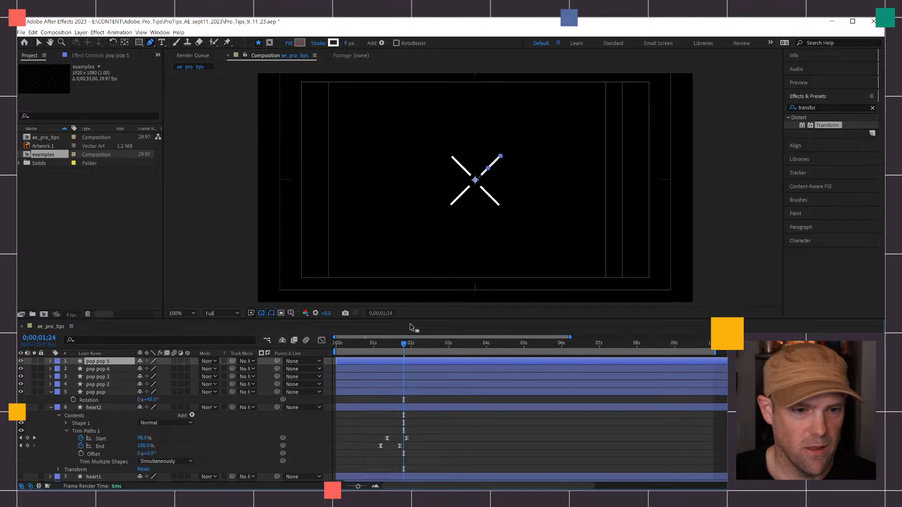
# Step: Move the pop pop 5 burst to the lower-left area of the composition and scale it down to 61%
pyautogui.press('v')
pyautogui.moveTo(475, 183); pyautogui.dragTo(348, 238)
pyautogui.press('s')
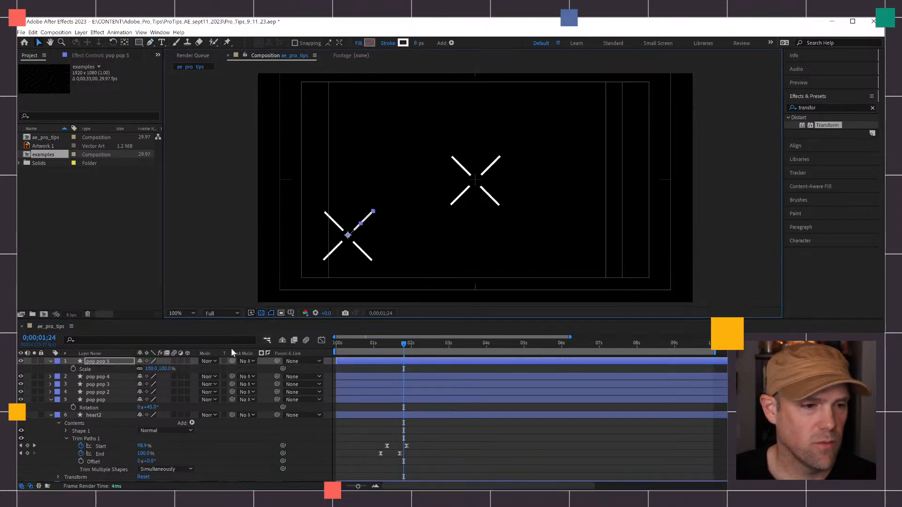
pyautogui.moveTo(166, 369); pyautogui.dragTo(150, 381)
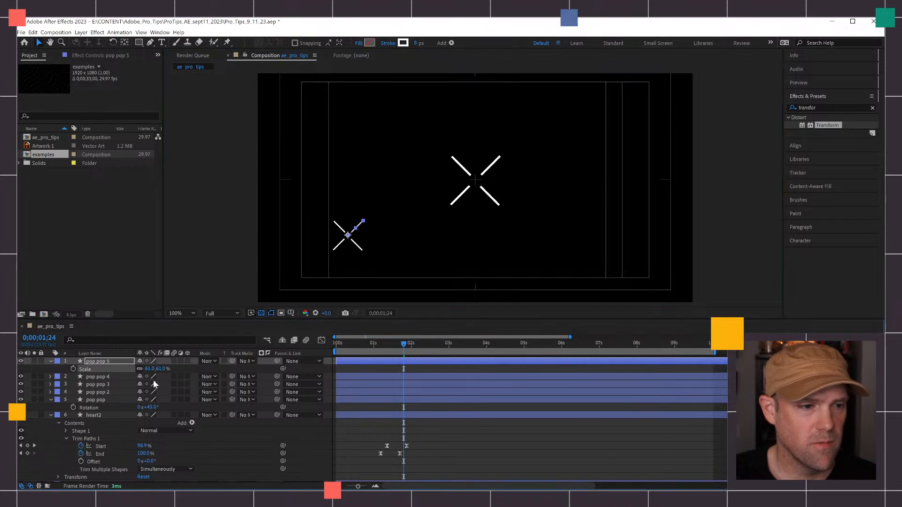
# Step: Lock the Black Solid 1 background layer so it cannot be selected in the composition
pyautogui.click(120, 378)
pyautogui.moveTo(473, 177)
pyautogui.mouseDown()
pyautogui.moveTo(373, 122)
pyautogui.moveTo(475, 180)
pyautogui.mouseUp()
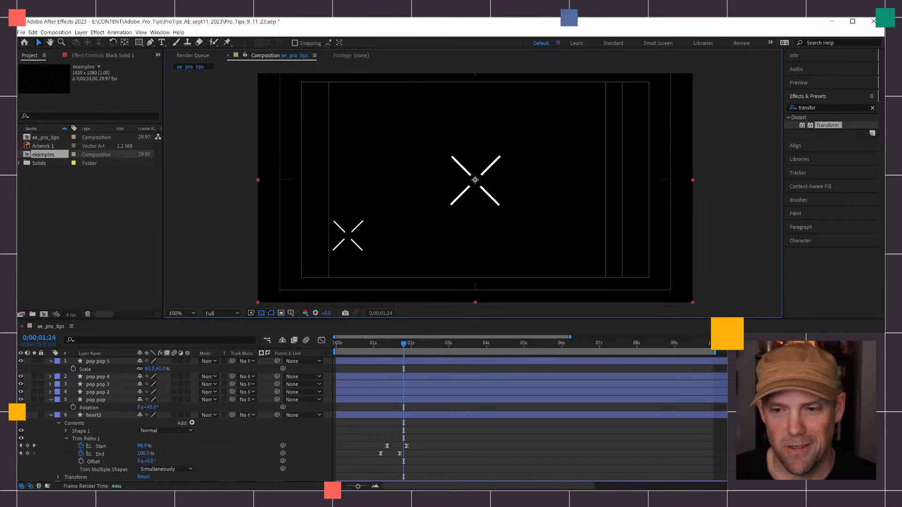
pyautogui.scroll(-4, 232, 460)
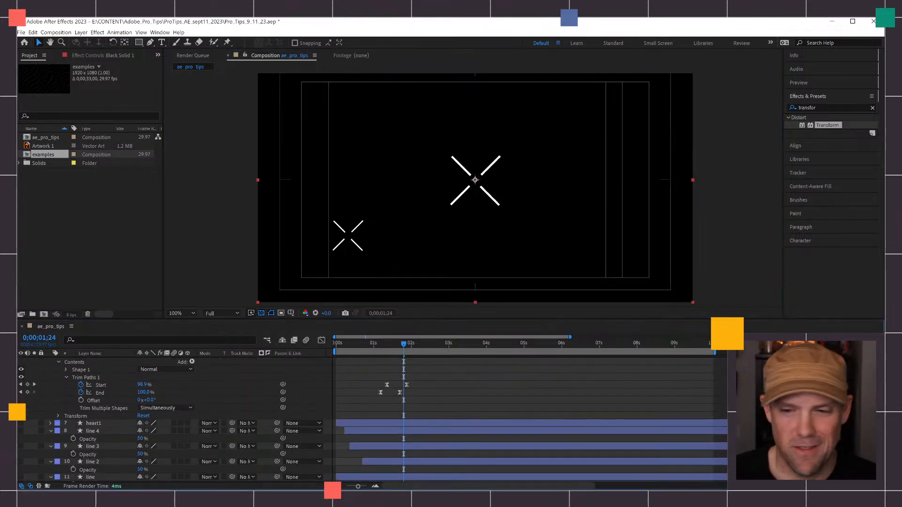
pyautogui.scroll(-1, 198, 448)
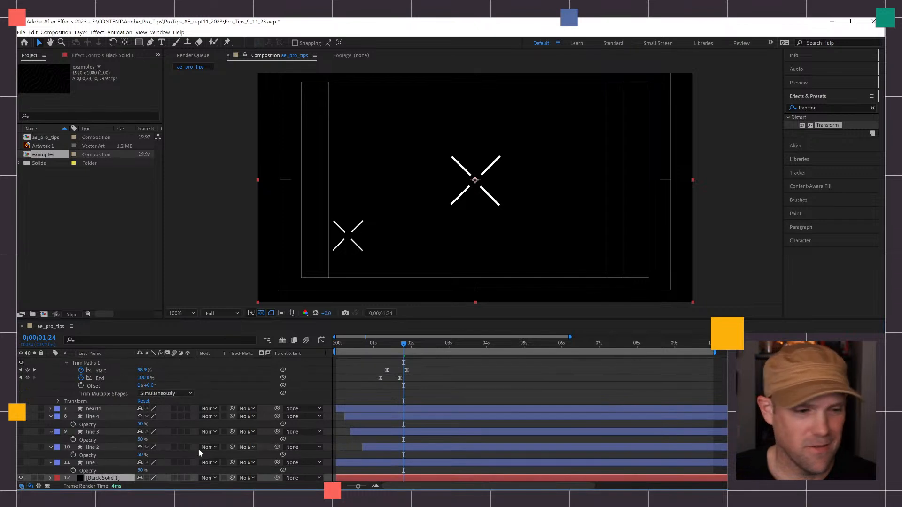
pyautogui.click(41, 477)
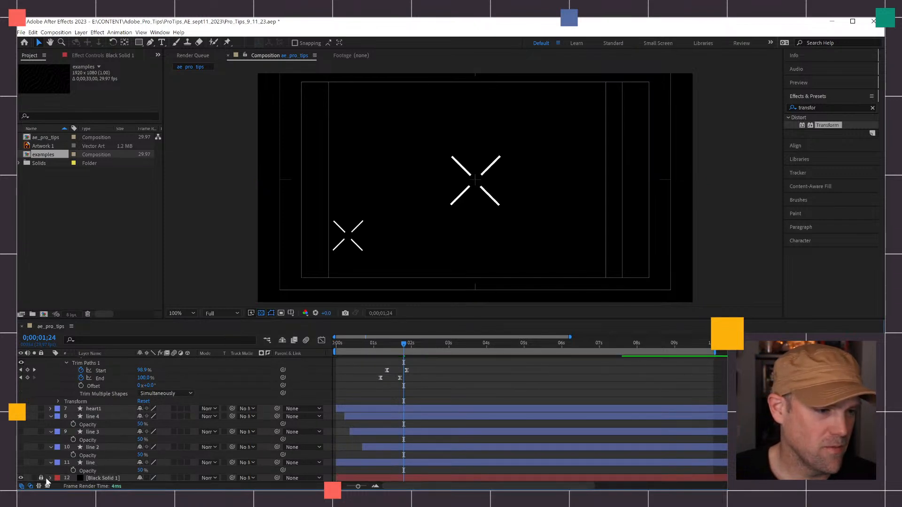
pyautogui.scroll(5, 508, 404)
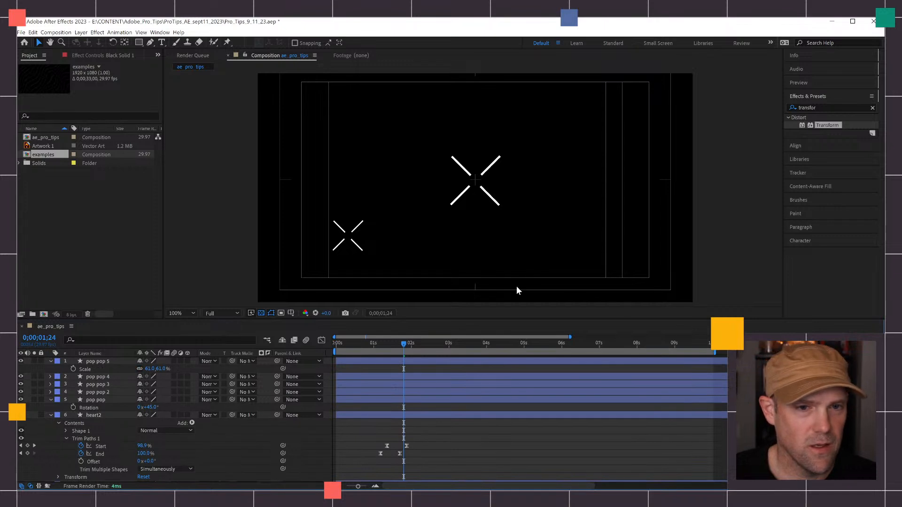
# Step: Move the pop pop 4 burst to the upper-left area of the composition
pyautogui.click(108, 378)
pyautogui.moveTo(476, 182); pyautogui.dragTo(374, 132)
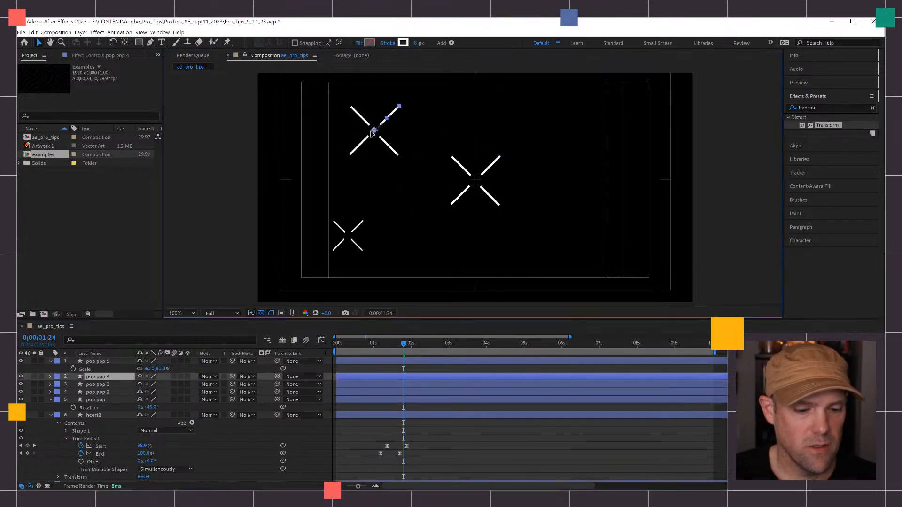
# Step: Scale the pop pop 4 burst down to 50%
pyautogui.press('s')
pyautogui.moveTo(165, 383); pyautogui.dragTo(137, 378)
# Step: Move the pop pop 3 burst to the lower-right area of the composition and scale it down to 74%
pyautogui.click(109, 392)
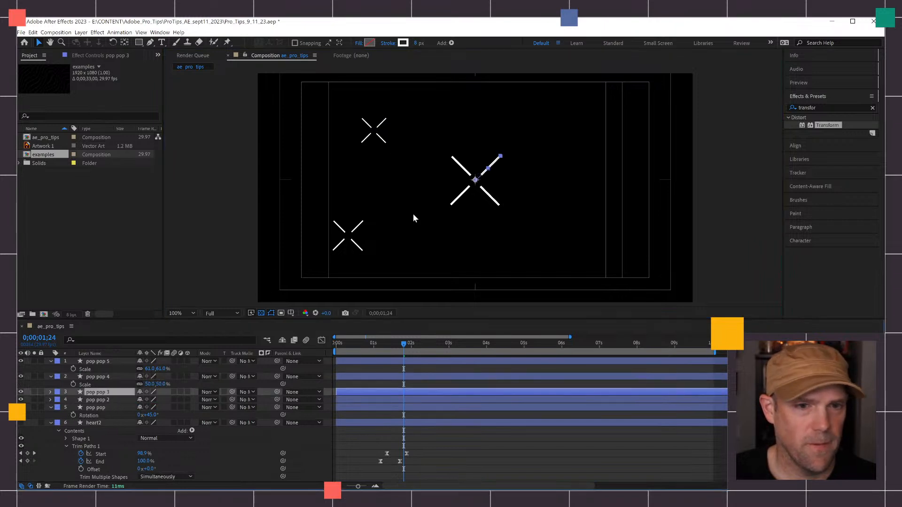
pyautogui.moveTo(474, 185); pyautogui.dragTo(567, 232)
pyautogui.press('s')
pyautogui.moveTo(146, 400); pyautogui.dragTo(141, 398)
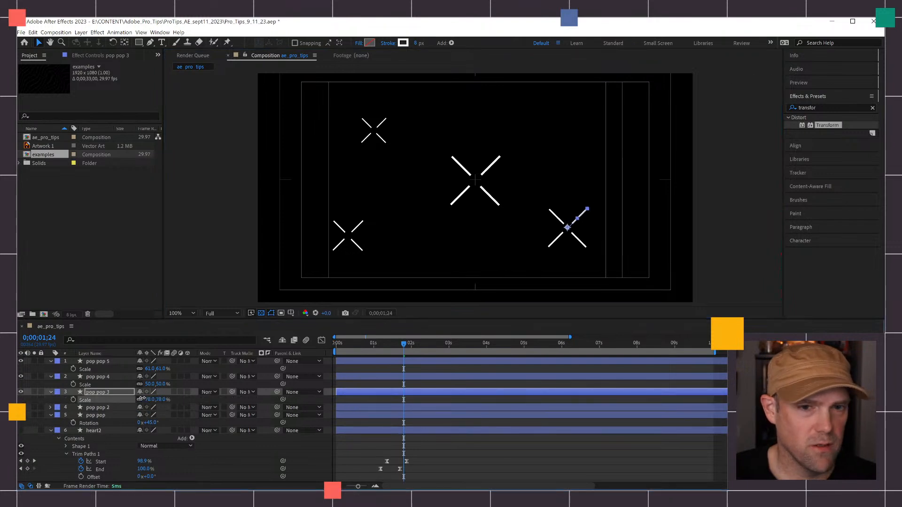
# Step: Move the pop pop 2 burst to the upper-right area of the composition and scale it down to 82%
pyautogui.click(100, 408)
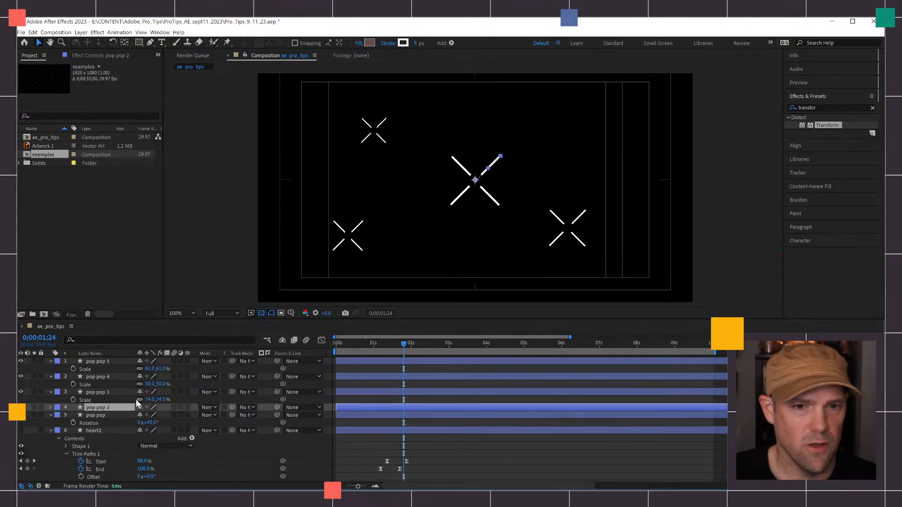
pyautogui.moveTo(510, 166); pyautogui.dragTo(577, 121)
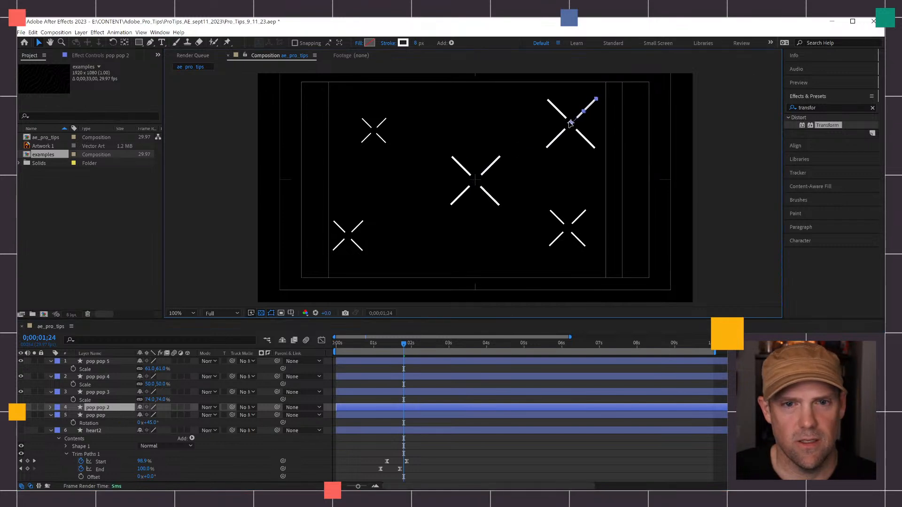
pyautogui.press('s')
pyautogui.moveTo(155, 415); pyautogui.dragTo(146, 413)
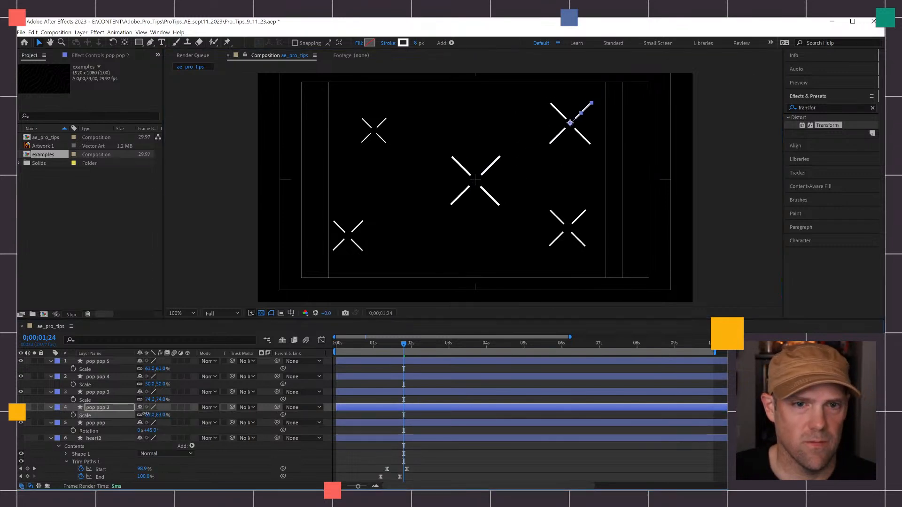
# Step: Move the original pop pop burst slightly up and left of the composition's center
pyautogui.click(95, 424)
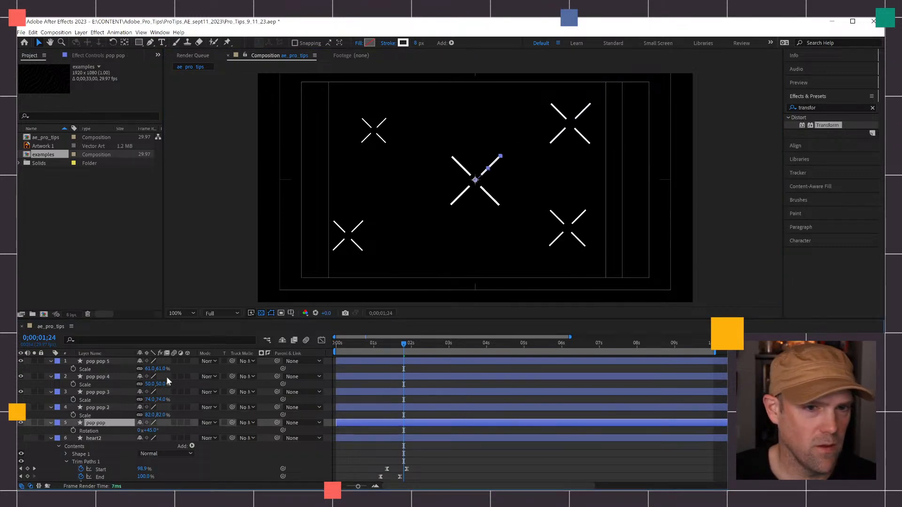
pyautogui.moveTo(475, 183); pyautogui.dragTo(465, 158)
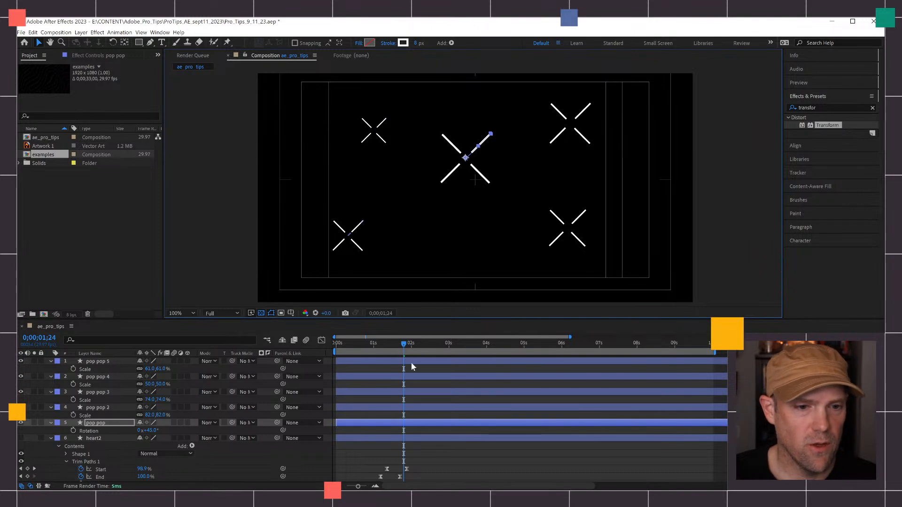
# Step: Stagger pop pop 2, 3, 4 and 5 to start at about 0.25, 0.5, 1 and 0.5 seconds, and preview the bursts
pyautogui.moveTo(367, 406); pyautogui.dragTo(410, 361)
pyautogui.press('space')
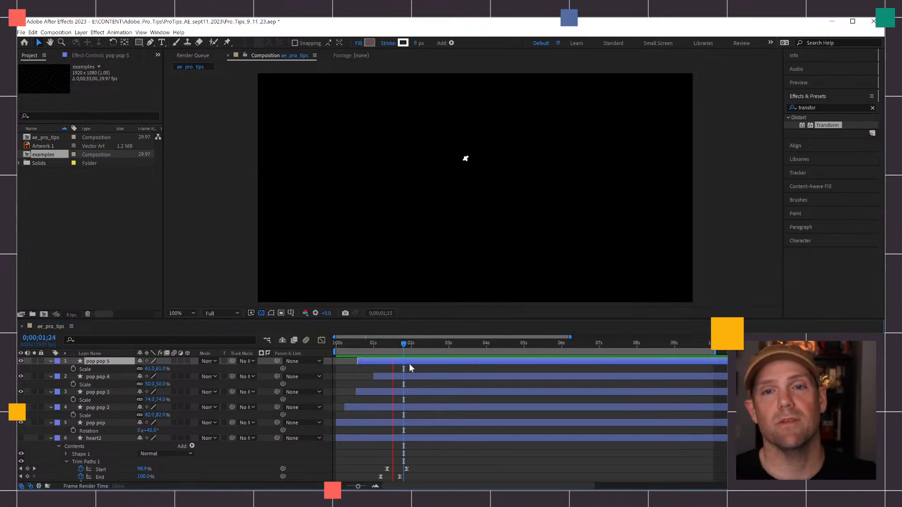
pyautogui.press('space')
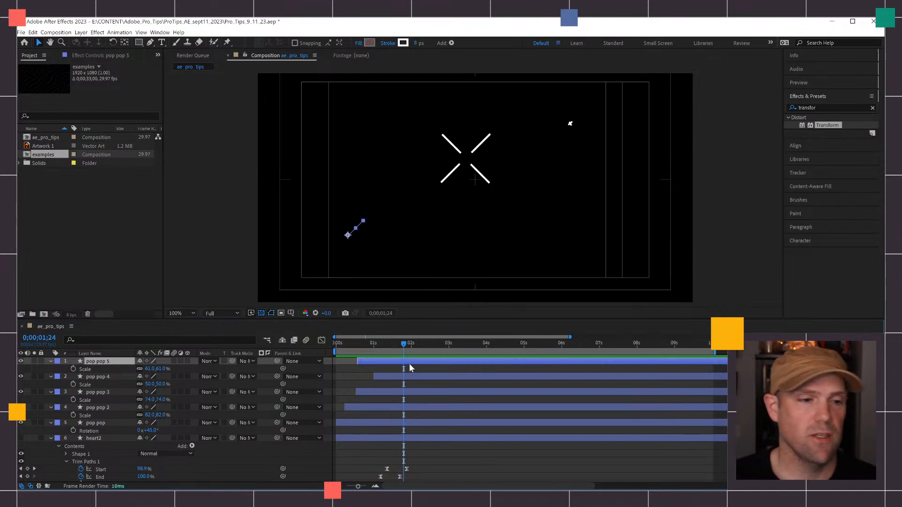
# Step: Collapse the expanded properties of all pop pop, heart and line layers, and hide the five pop pop layers
pyautogui.click(51, 361)
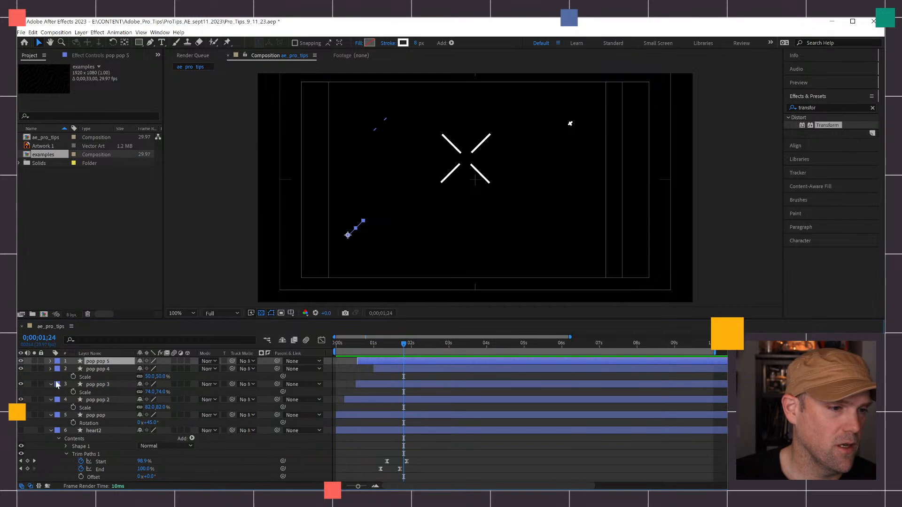
pyautogui.click(51, 374)
pyautogui.click(51, 380)
pyautogui.click(51, 386)
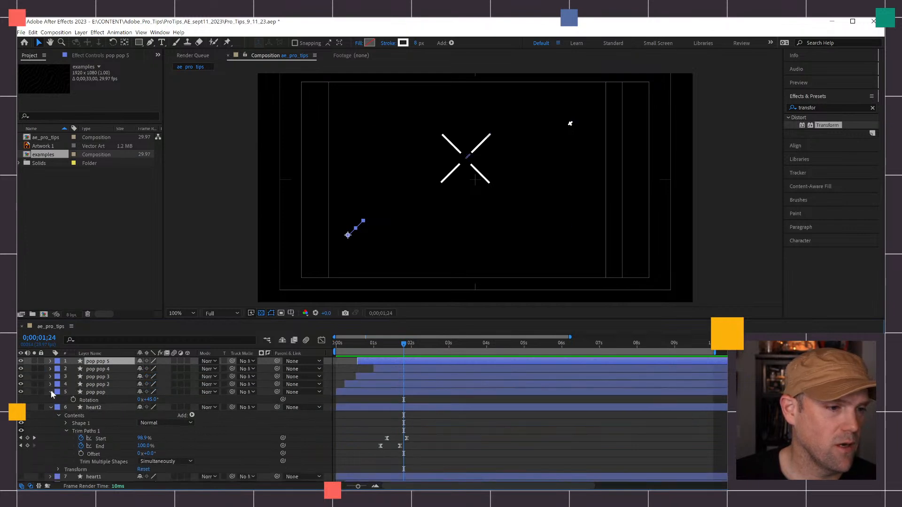
pyautogui.click(51, 393)
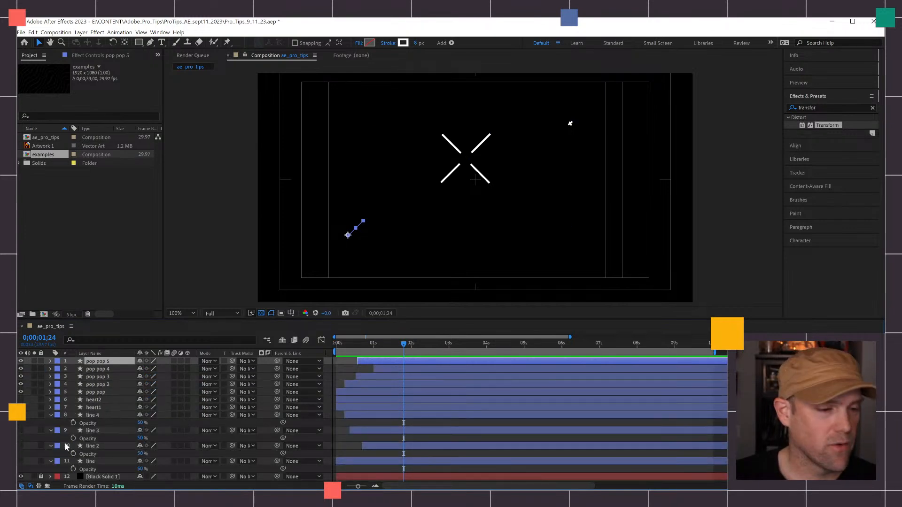
pyautogui.click(52, 422)
pyautogui.click(52, 430)
pyautogui.click(50, 438)
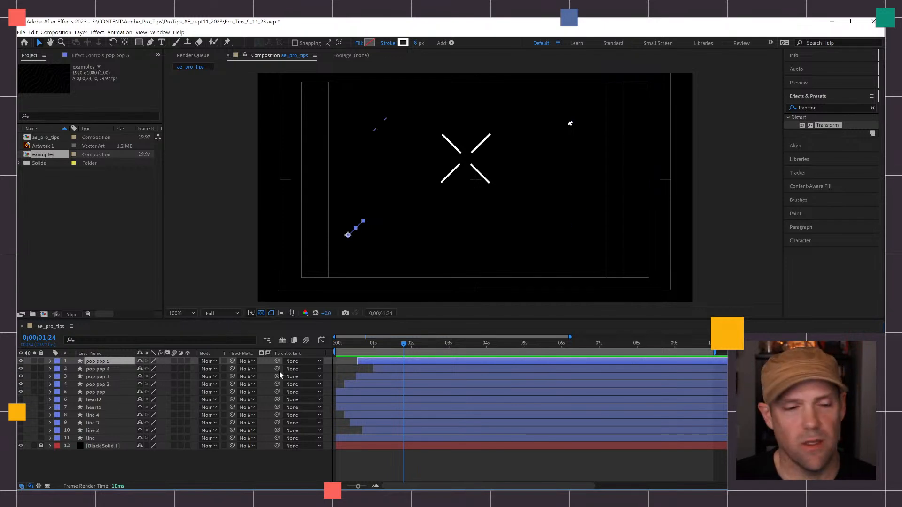
pyautogui.click(430, 460)
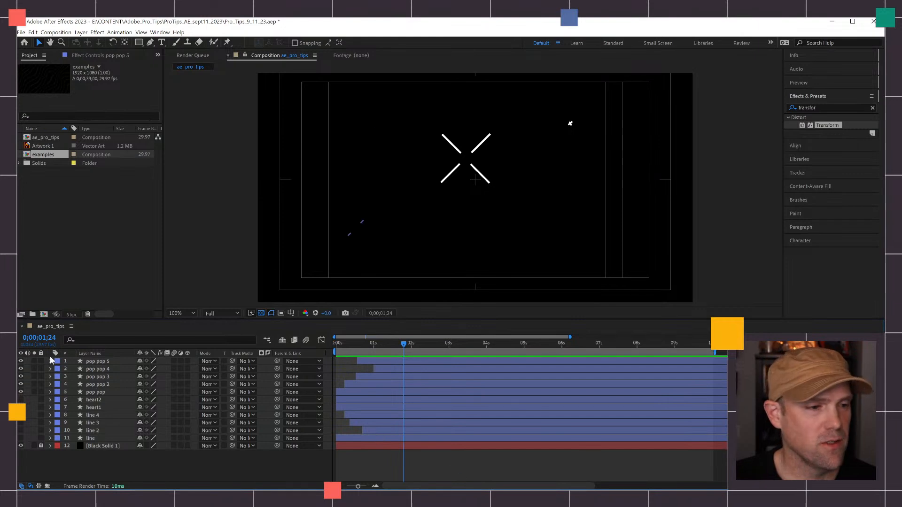
pyautogui.moveTo(23, 387); pyautogui.dragTo(23, 384)
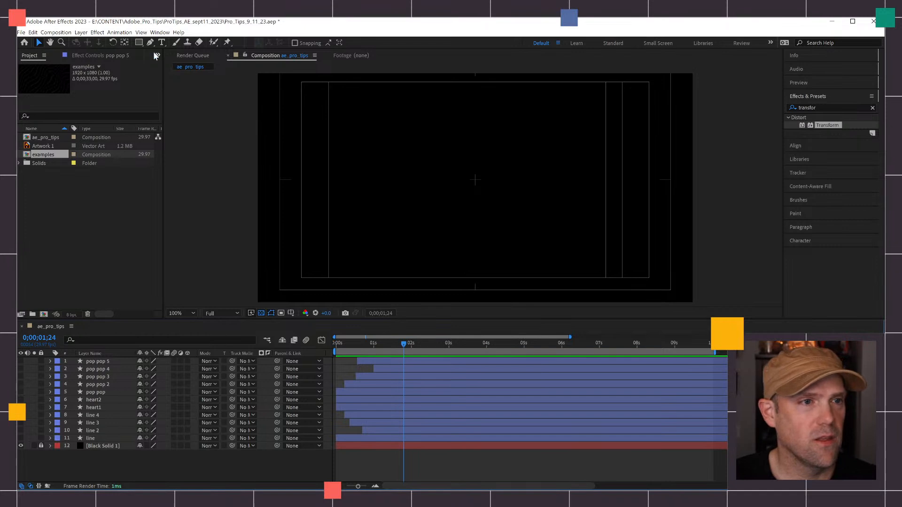
# Step: Draw a long straight diagonal line with the Pen tool outside the frame's upper-left corner, and shift it slightly up and left
pyautogui.press('g')
pyautogui.press('z')
pyautogui.keyDown('alt'); pyautogui.click(434, 178); pyautogui.keyUp('alt')
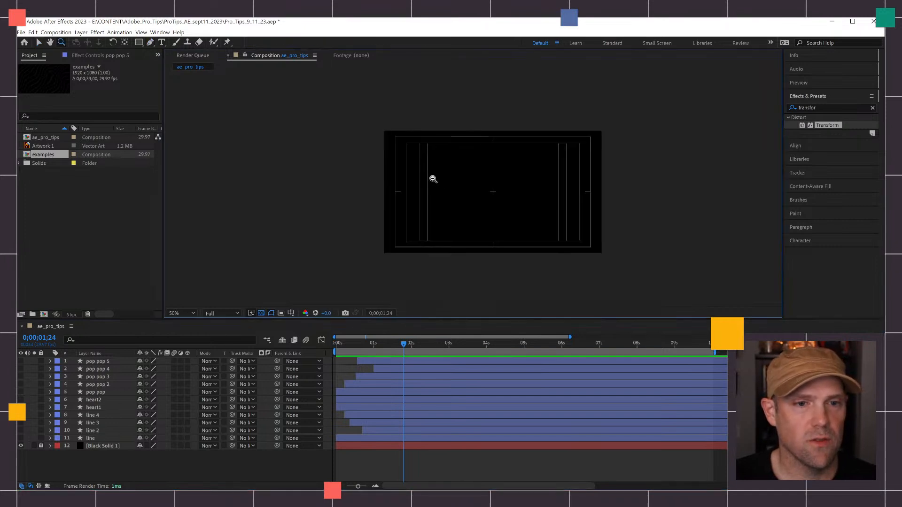
pyautogui.click(150, 42)
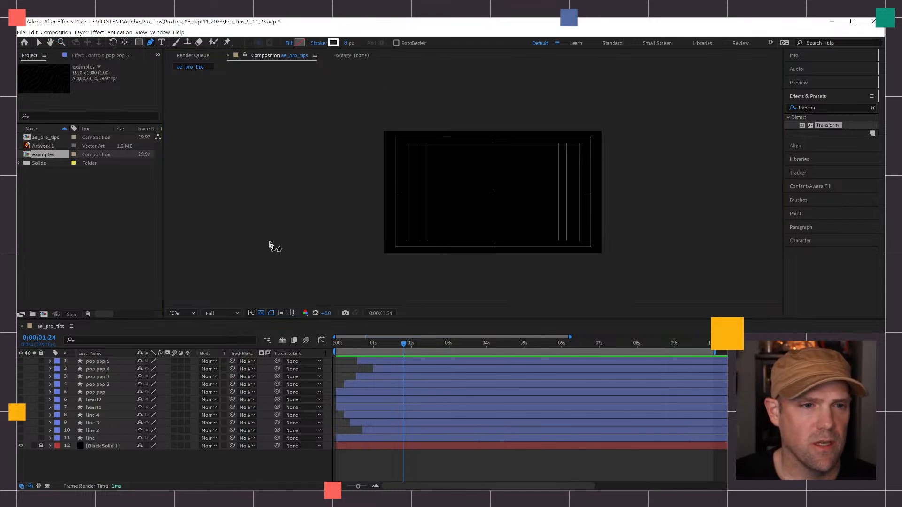
pyautogui.click(215, 299)
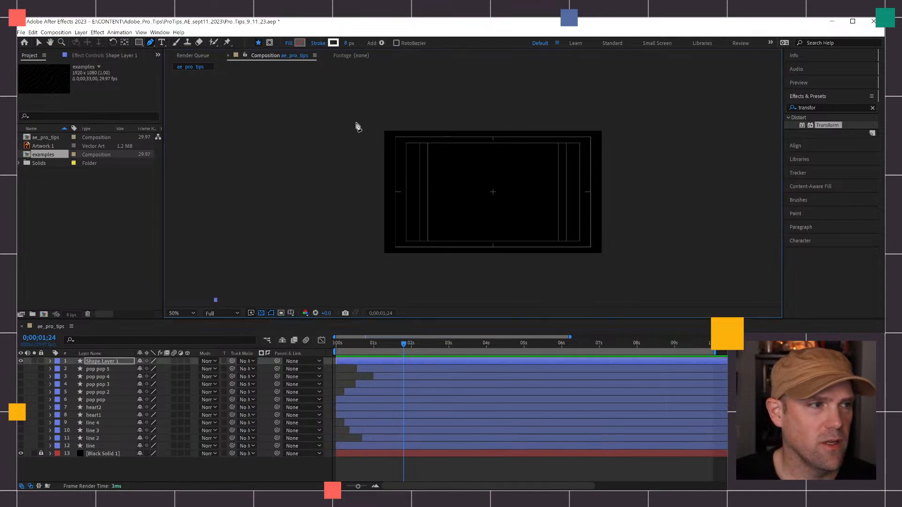
pyautogui.click(392, 123)
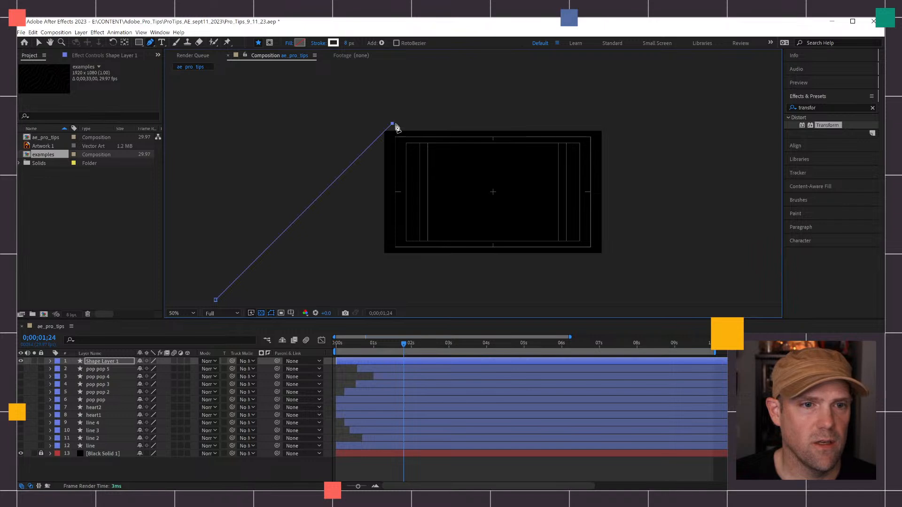
pyautogui.hotkey('ctrl', 'z')
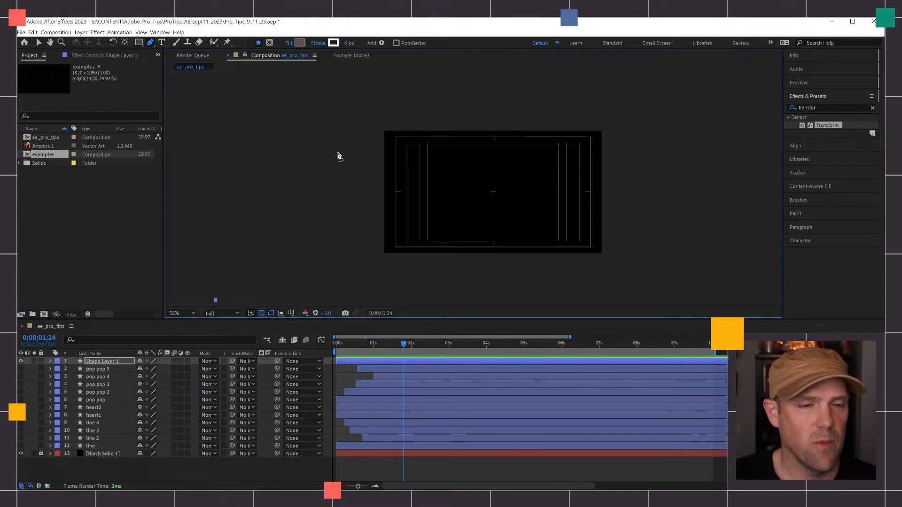
pyautogui.click(436, 79)
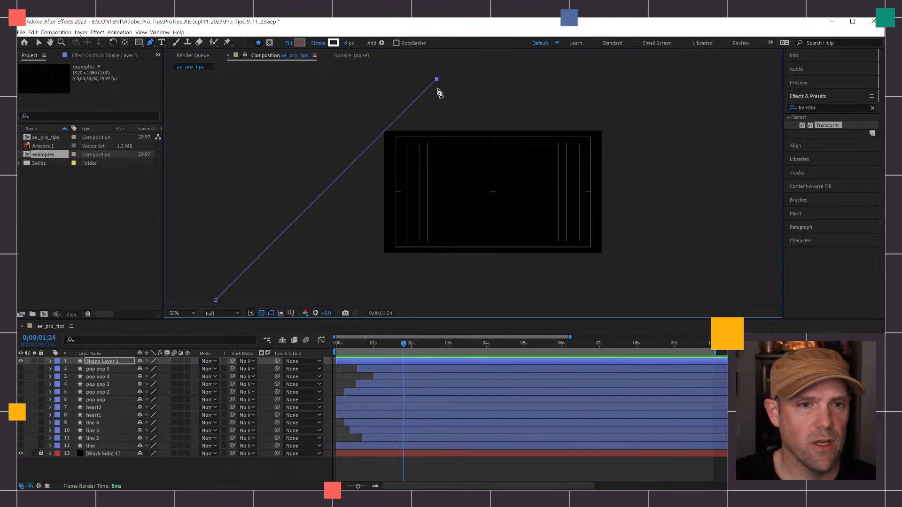
pyautogui.hotkey('ctrl', 'z')
pyautogui.click(439, 75)
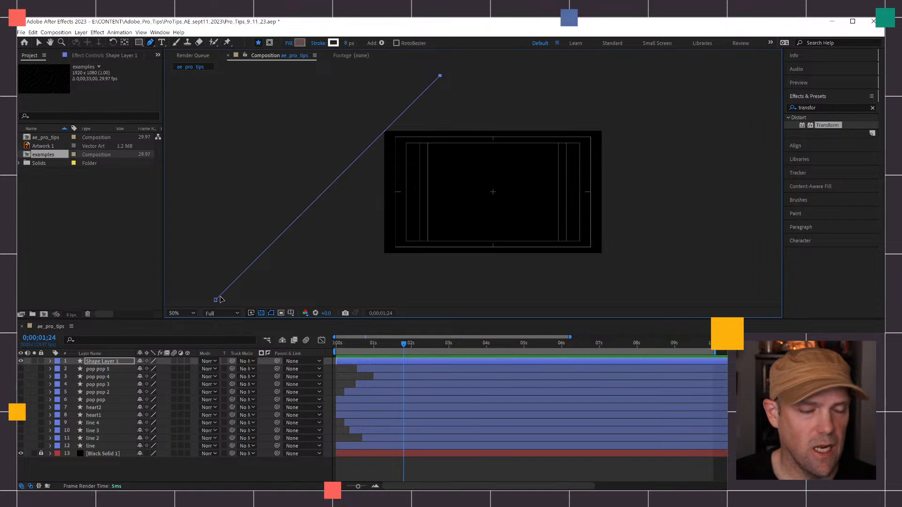
pyautogui.press('v')
pyautogui.moveTo(222, 297); pyautogui.dragTo(218, 286)
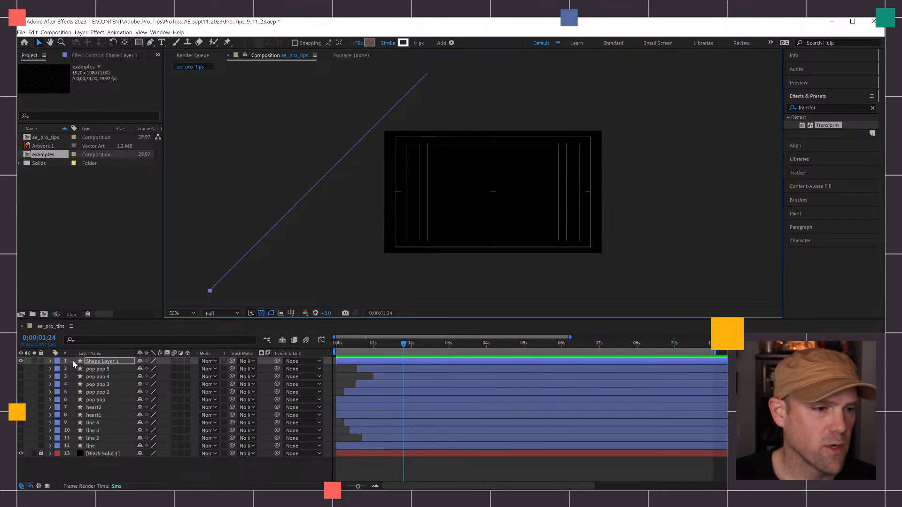
# Step: Add a Repeater to the diagonal line's shape layer and set its Copies to 90
pyautogui.click(51, 362)
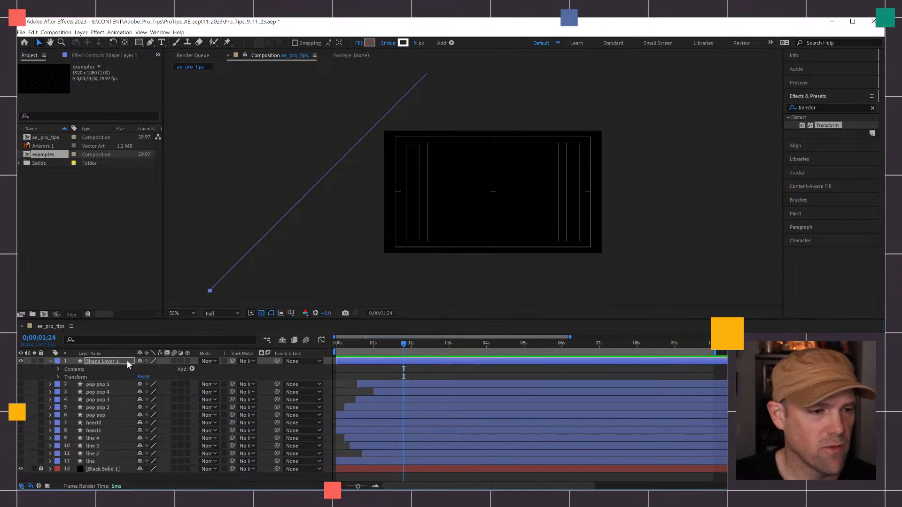
pyautogui.click(192, 369)
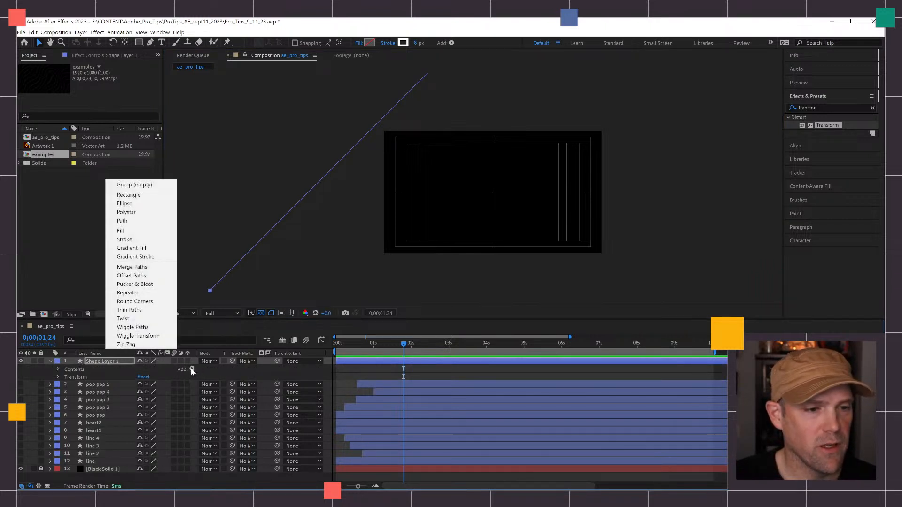
pyautogui.click(143, 293)
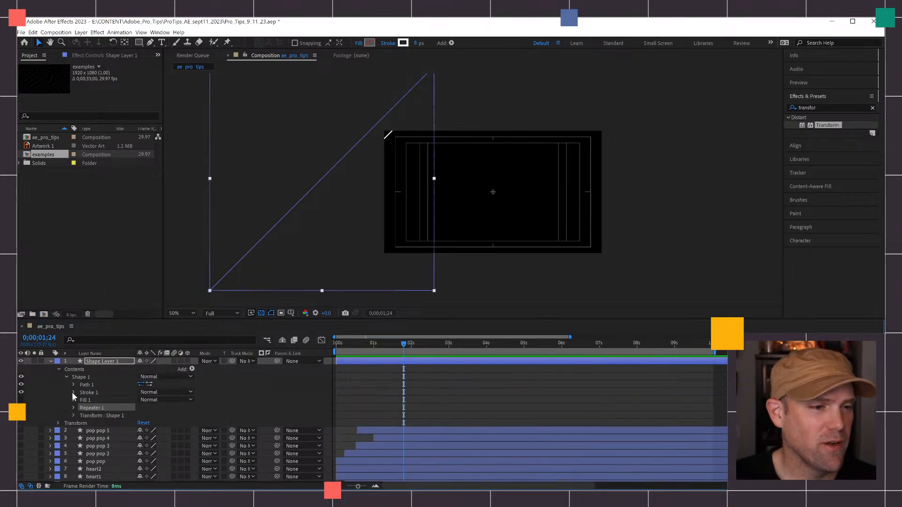
pyautogui.click(74, 407)
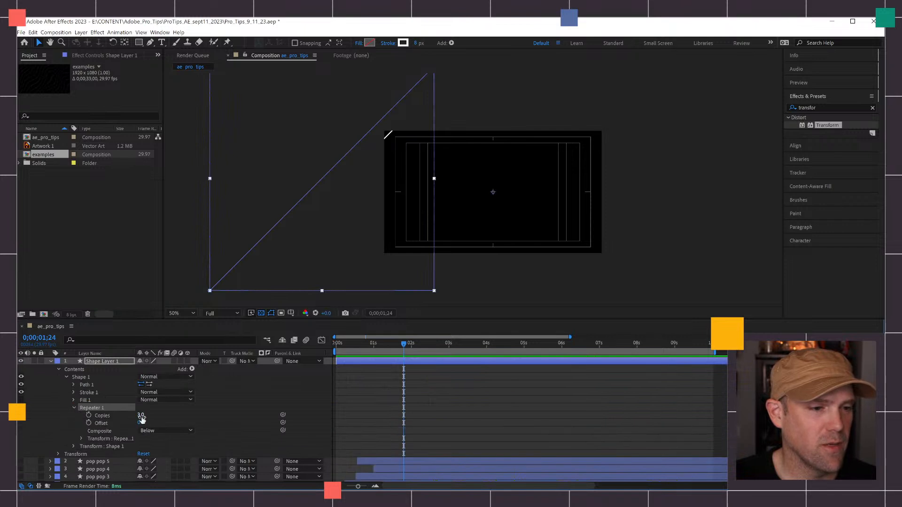
pyautogui.moveTo(141, 415); pyautogui.dragTo(152, 415)
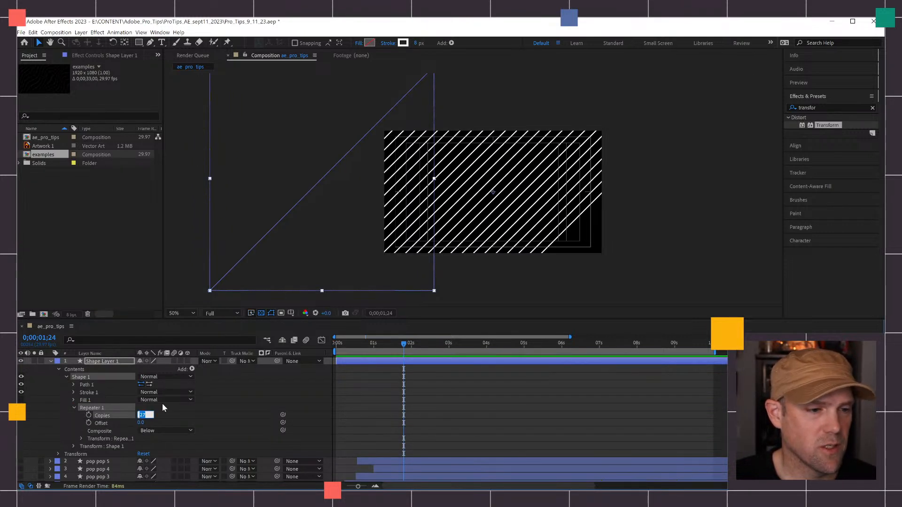
pyautogui.write('0')
pyautogui.press('Return')
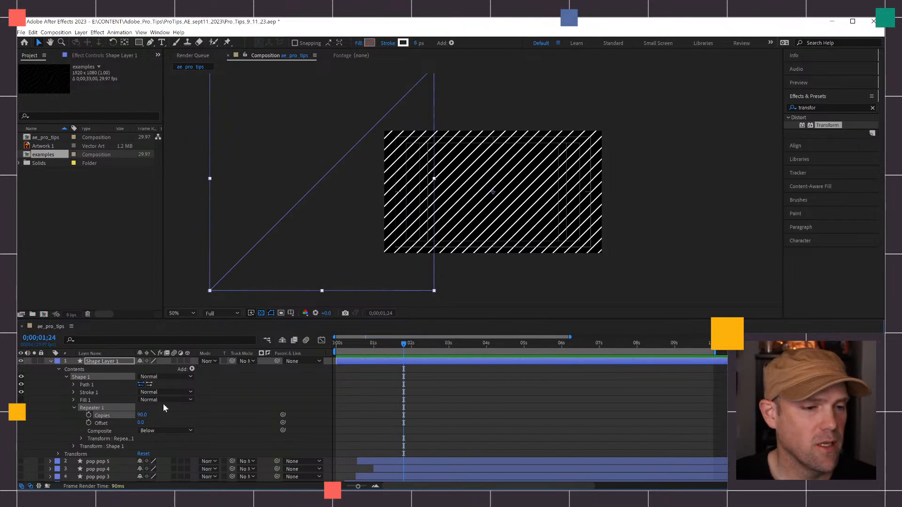
# Step: Keyframe Shape Layer 1's Position at 0 seconds and, moved up and left to about 402, 226, at 10 seconds, and preview the motion
pyautogui.moveTo(407, 338); pyautogui.dragTo(326, 342)
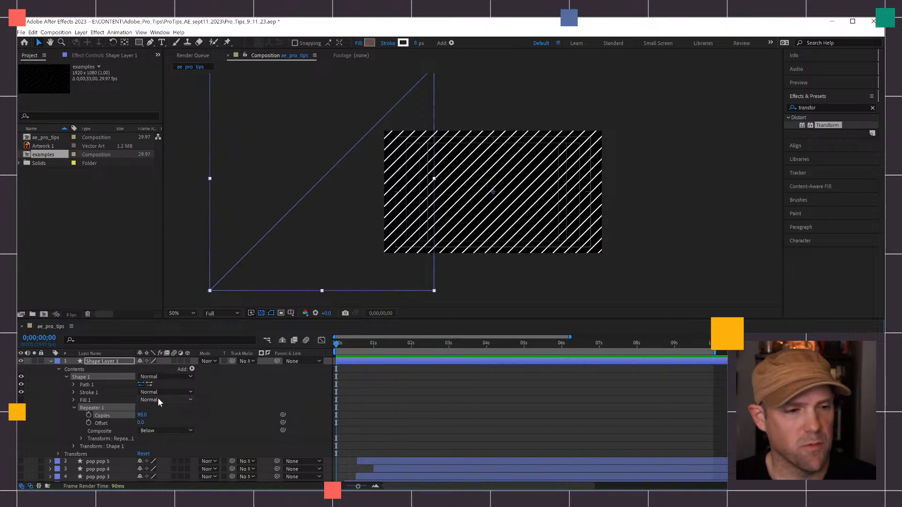
pyautogui.press('p')
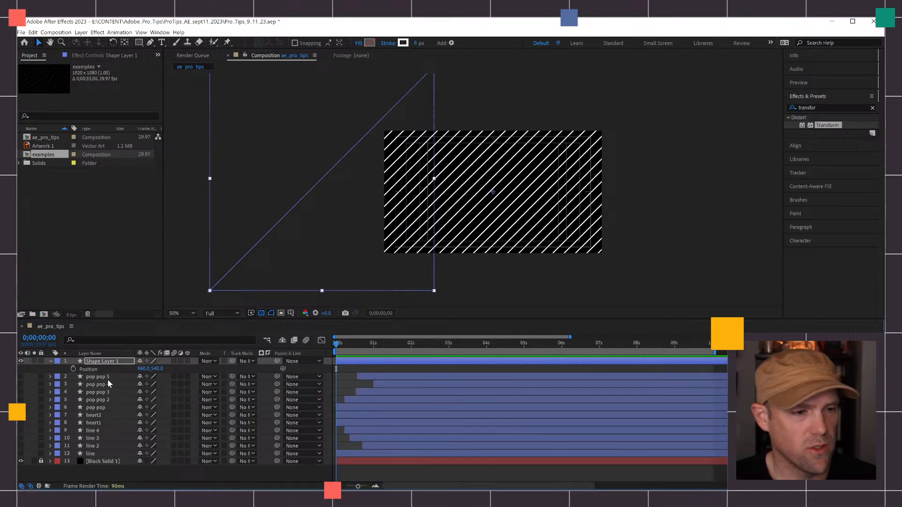
pyautogui.click(73, 369)
pyautogui.moveTo(339, 342); pyautogui.dragTo(710, 355)
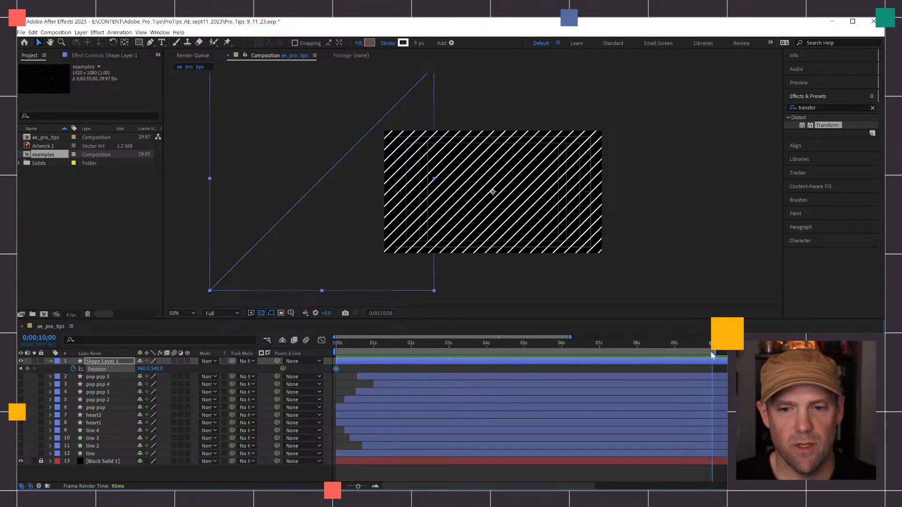
pyautogui.moveTo(328, 181); pyautogui.dragTo(269, 147)
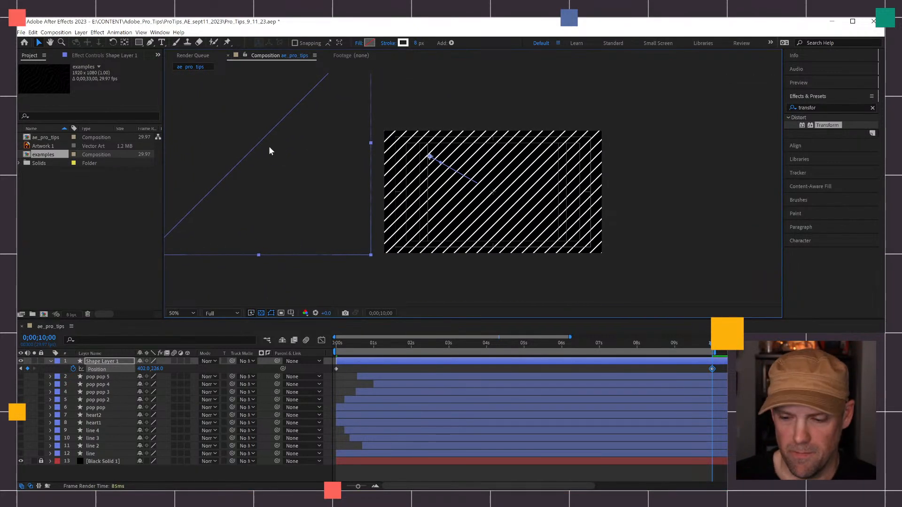
pyautogui.press('space')
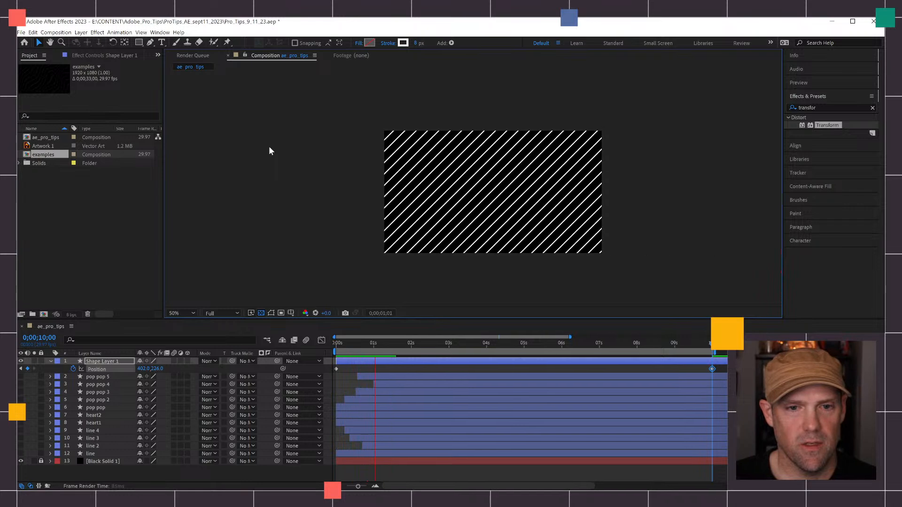
pyautogui.press('space')
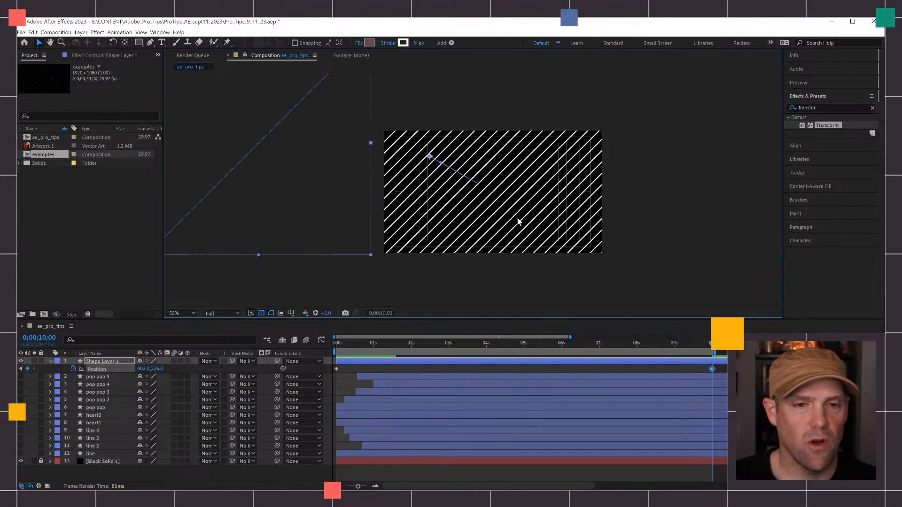
# Step: Lower the Opacity of Shape Layer 1, which holds the diagonal line pattern, to 42%
pyautogui.click(671, 254)
pyautogui.press('z')
pyautogui.click(658, 238)
pyautogui.press('h')
pyautogui.moveTo(415, 178); pyautogui.dragTo(743, 257)
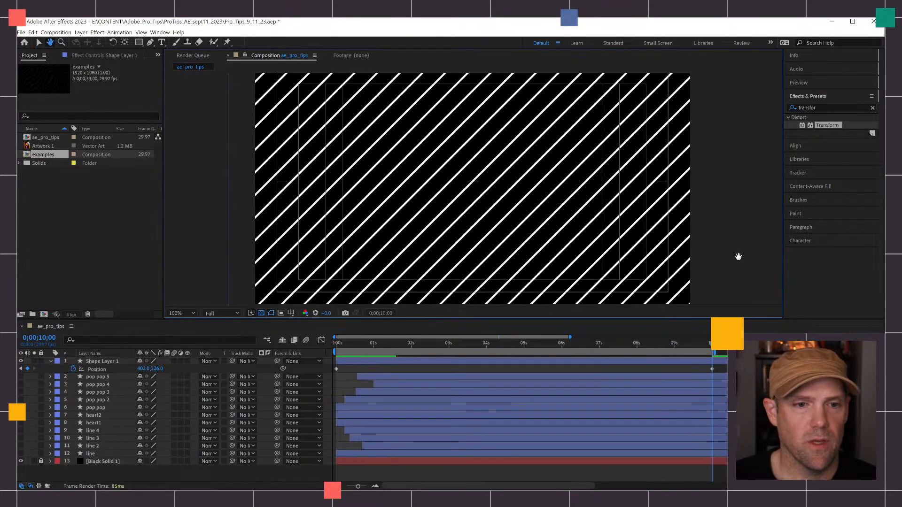
pyautogui.press('space')
pyautogui.moveTo(722, 225); pyautogui.dragTo(730, 227)
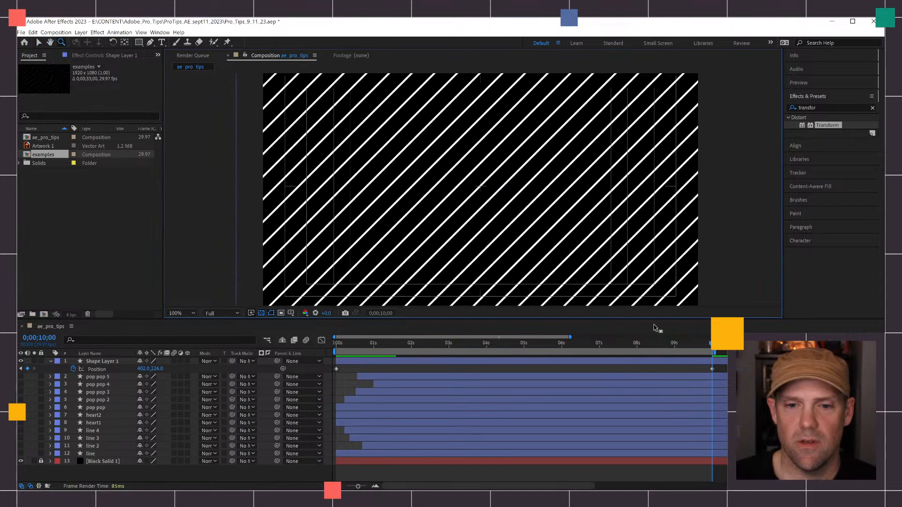
pyautogui.moveTo(650, 318); pyautogui.dragTo(650, 326)
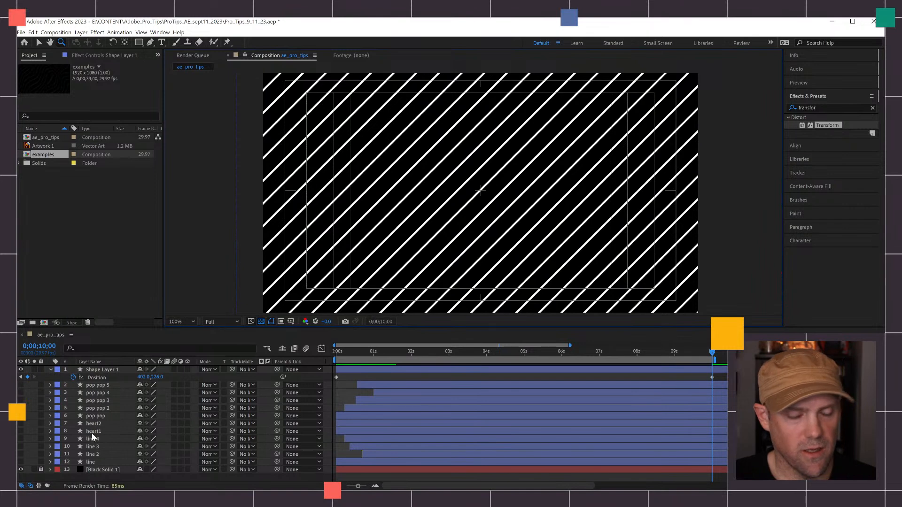
pyautogui.press('t')
pyautogui.click(117, 371)
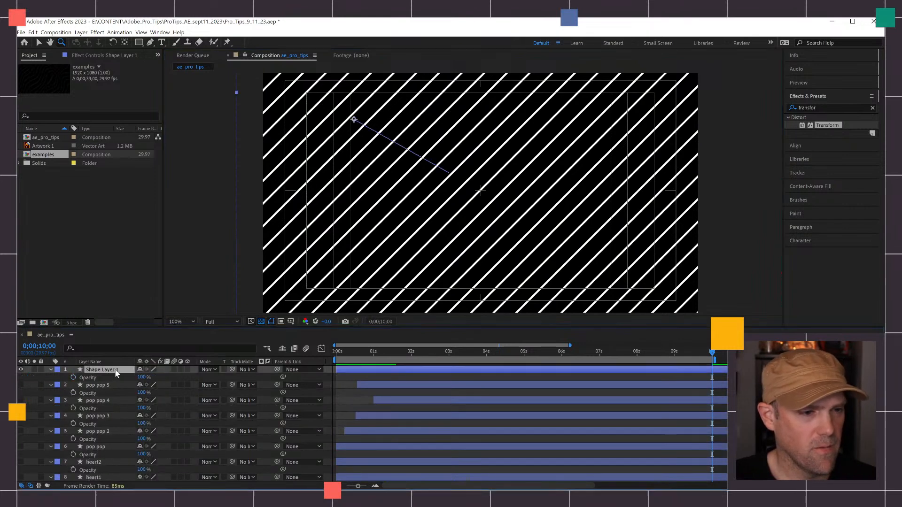
pyautogui.moveTo(141, 377); pyautogui.dragTo(117, 377)
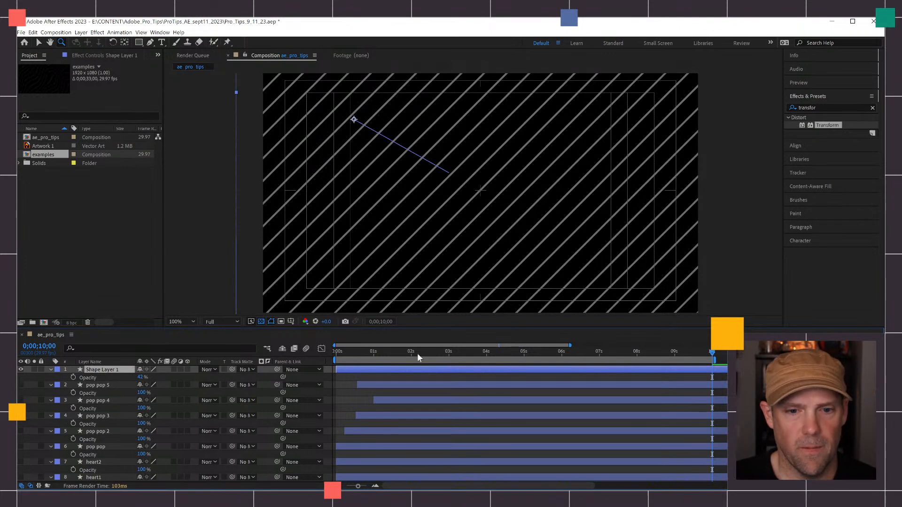
# Step: Find the Turbulent Displace effect by searching for "turb" and apply it to Shape Layer 1
pyautogui.click(52, 369)
pyautogui.click(52, 370)
pyautogui.click(82, 377)
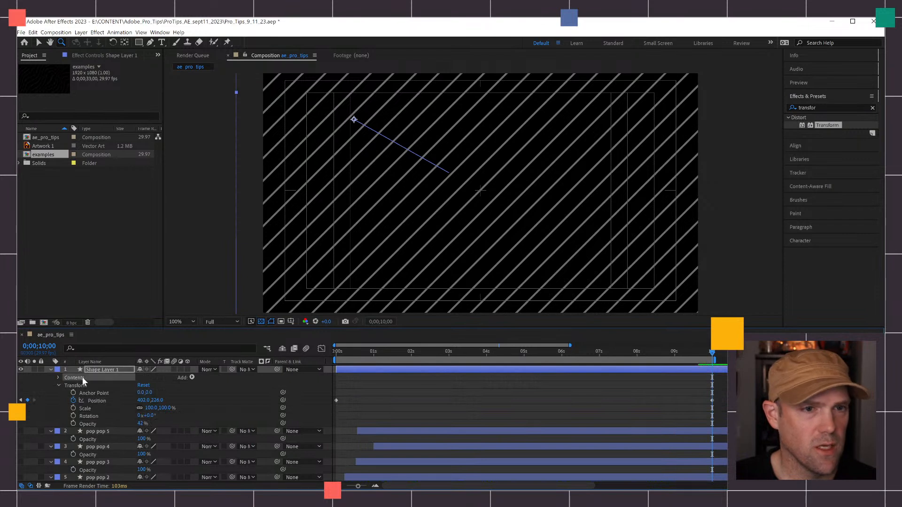
pyautogui.click(58, 378)
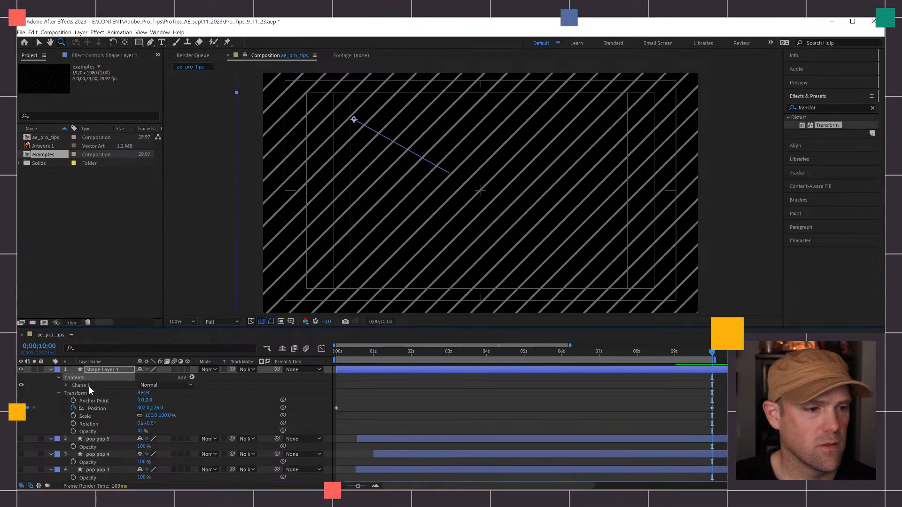
pyautogui.click(88, 385)
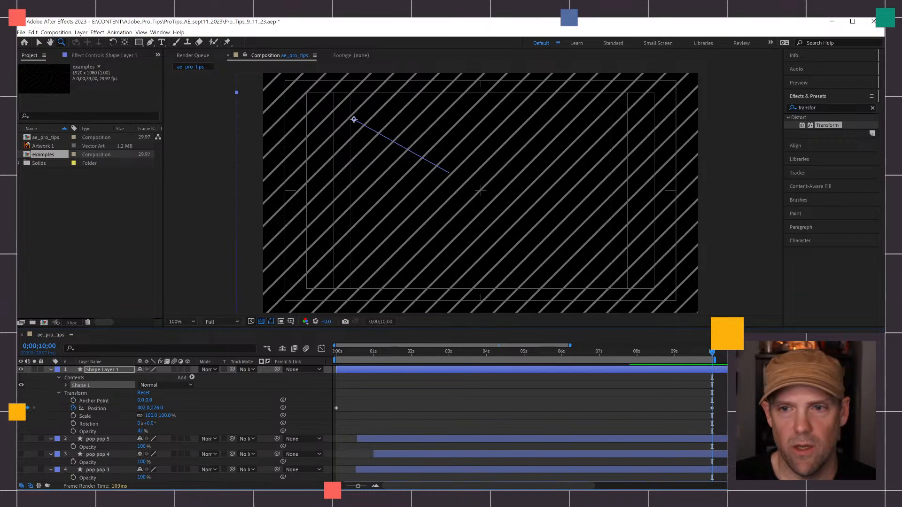
pyautogui.click(826, 108)
pyautogui.moveTo(829, 108); pyautogui.dragTo(789, 115)
pyautogui.write('trub')
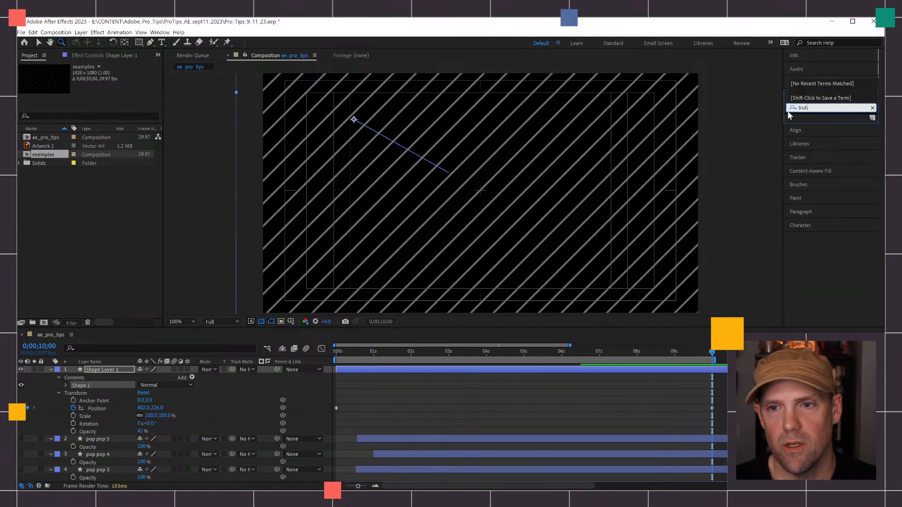
pyautogui.press('BackSpace')
pyautogui.press('BackSpace')
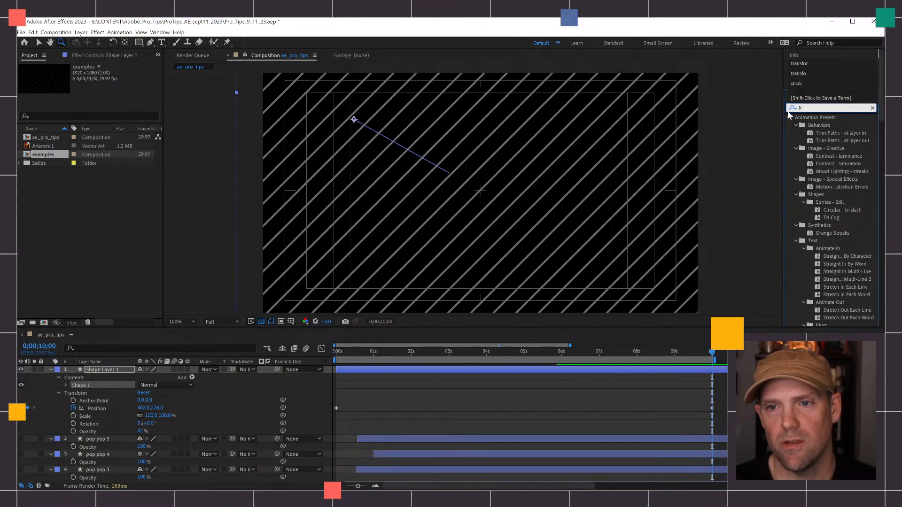
pyautogui.press('BackSpace')
pyautogui.write('urb')
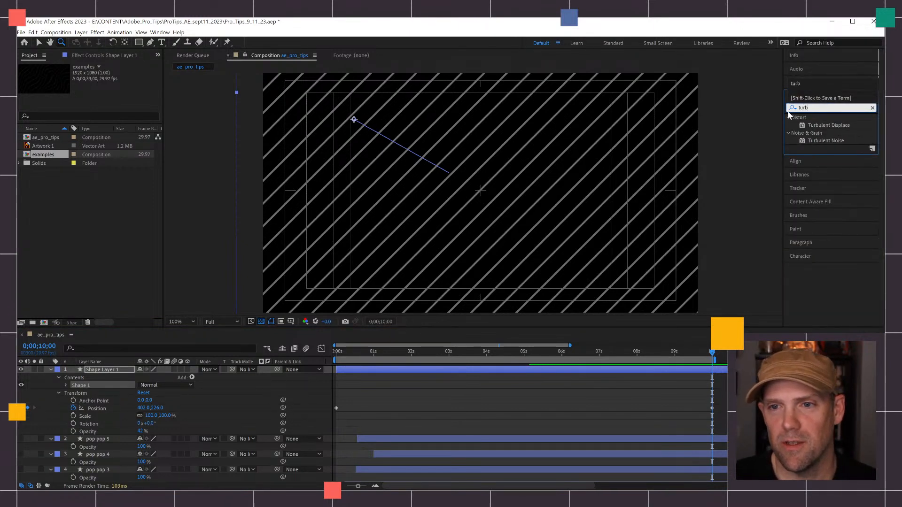
pyautogui.doubleClick(830, 124)
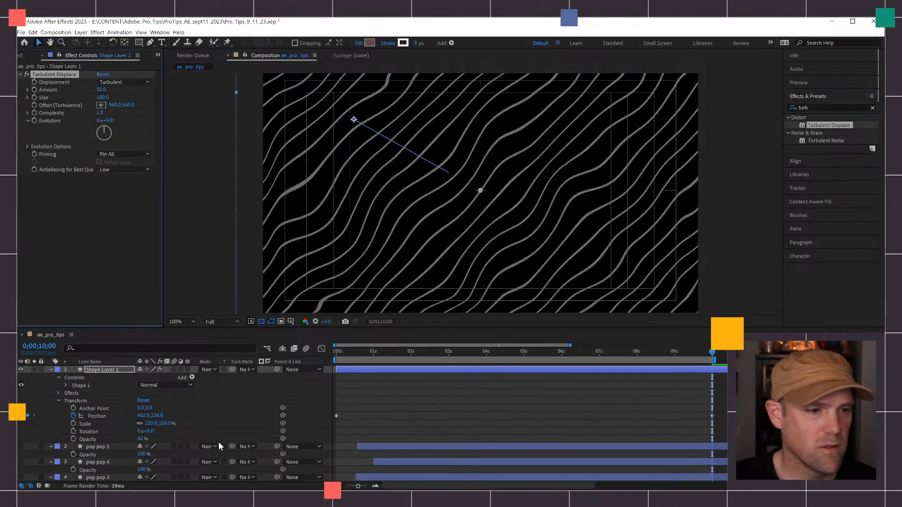
# Step: Set the Turbulent Displace Size to 244, keeping the Displacement type on Turbulent
pyautogui.moveTo(345, 354); pyautogui.dragTo(432, 358)
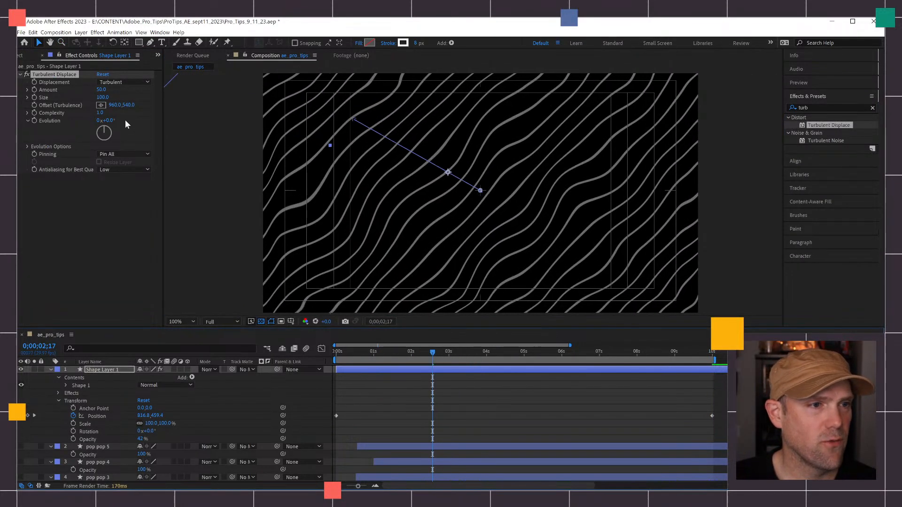
pyautogui.moveTo(101, 89); pyautogui.dragTo(172, 93)
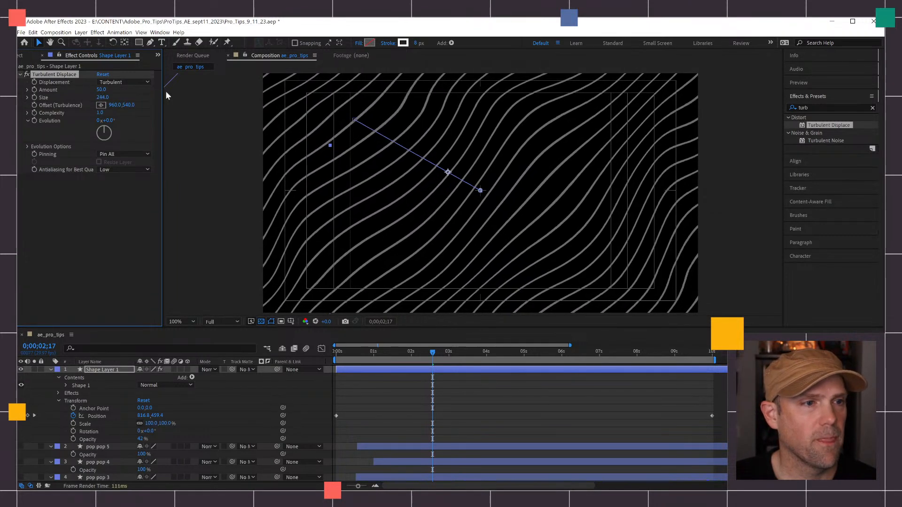
pyautogui.click(148, 82)
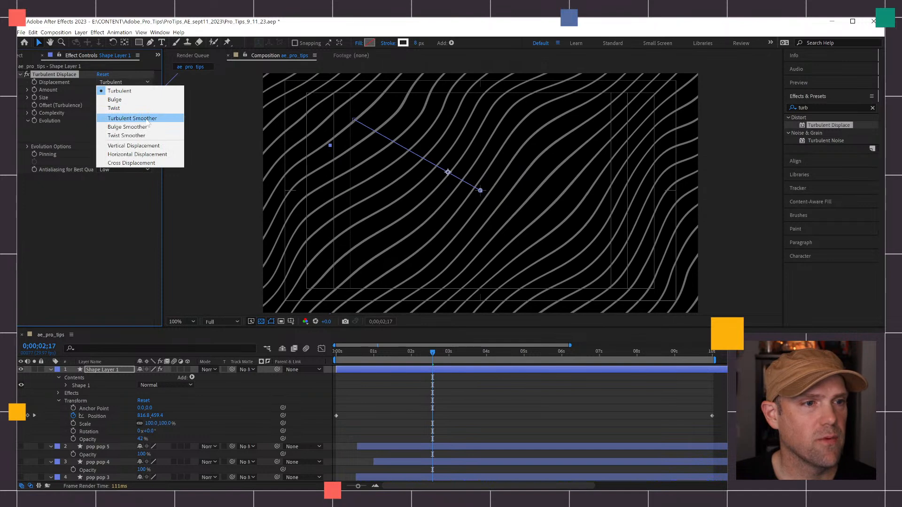
pyautogui.click(196, 123)
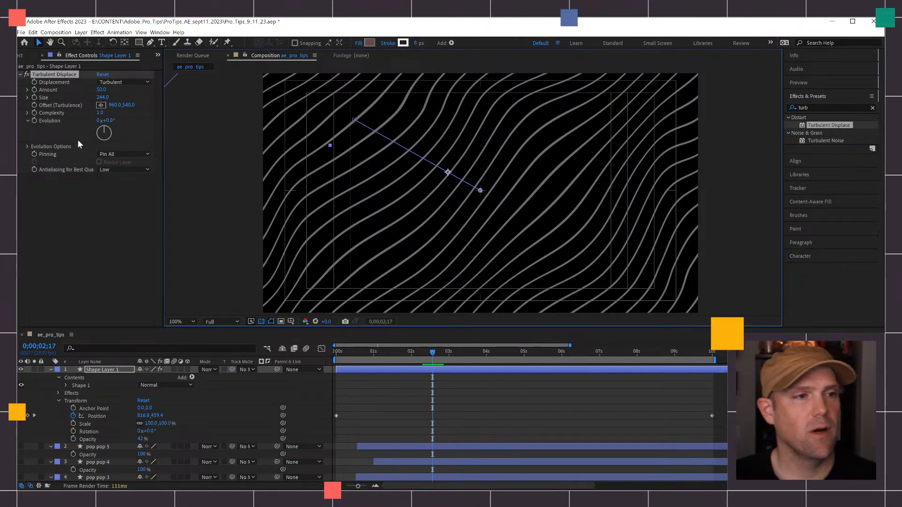
# Step: Add the expression time*40 to the Evolution property of Turbulent Displace
pyautogui.keyDown('alt'); pyautogui.click(33, 120); pyautogui.keyUp('alt')
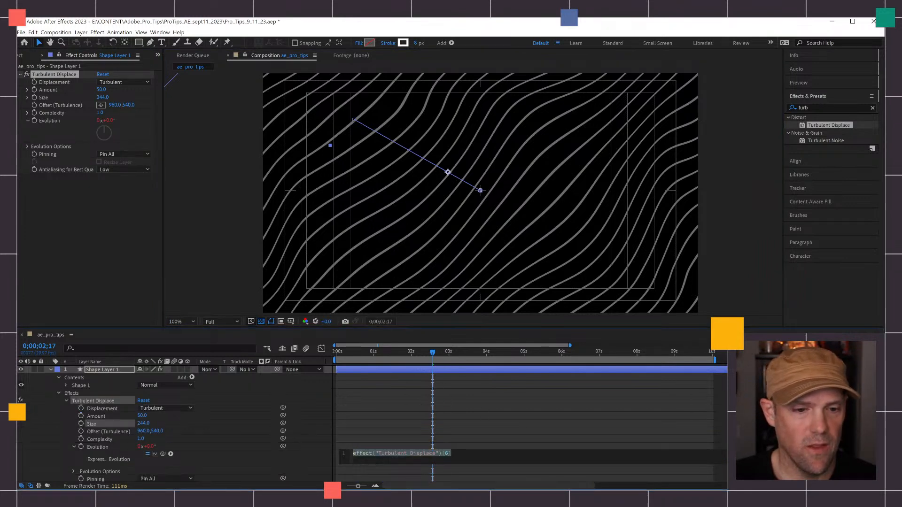
pyautogui.write('time')
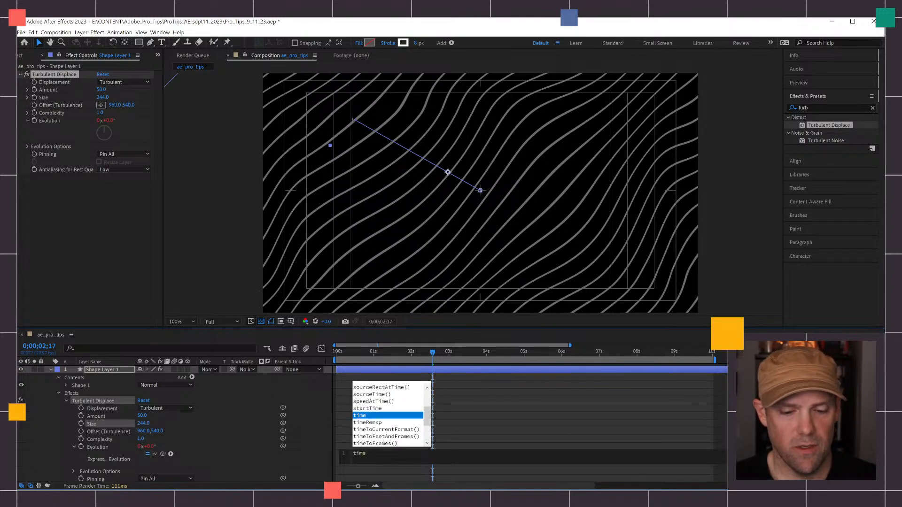
pyautogui.write('*')
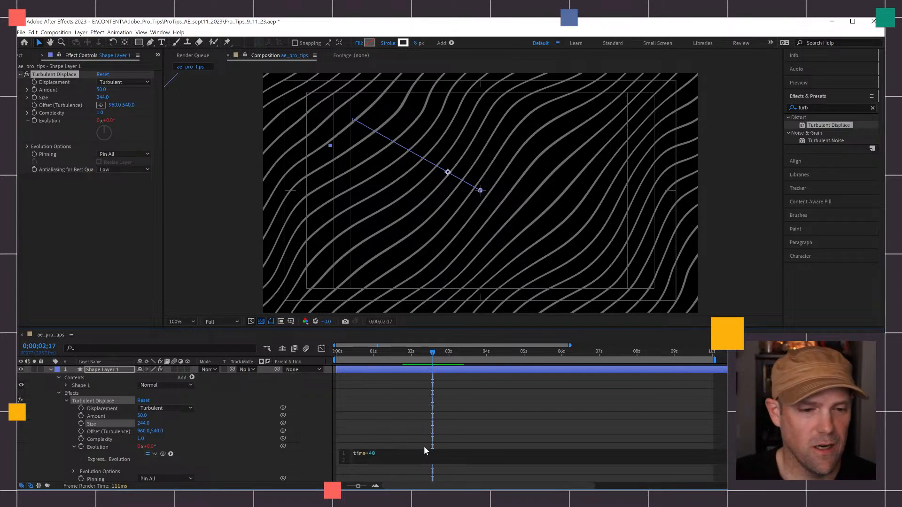
pyautogui.press('BackSpace')
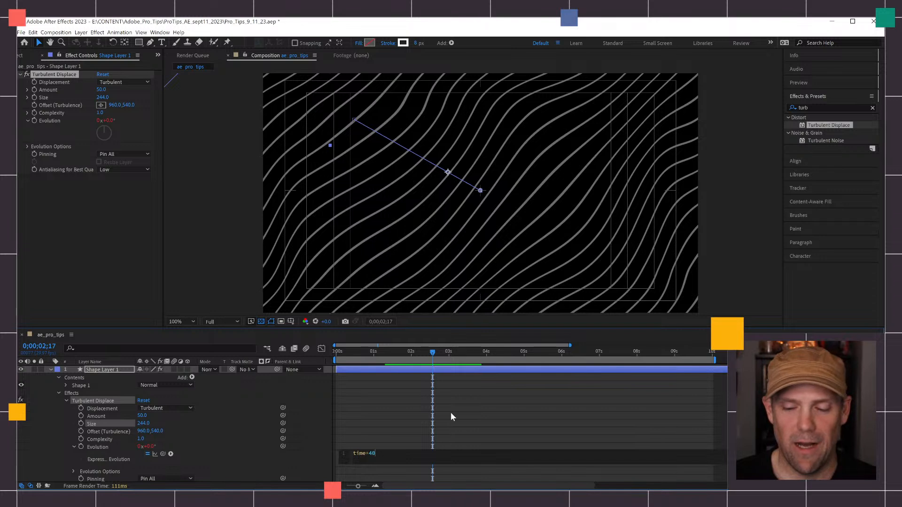
pyautogui.click(450, 412)
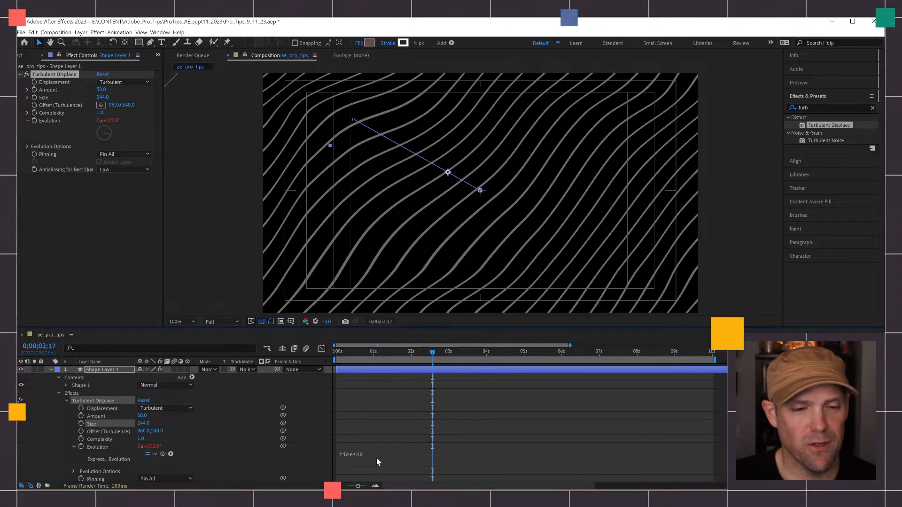
pyautogui.click(444, 424)
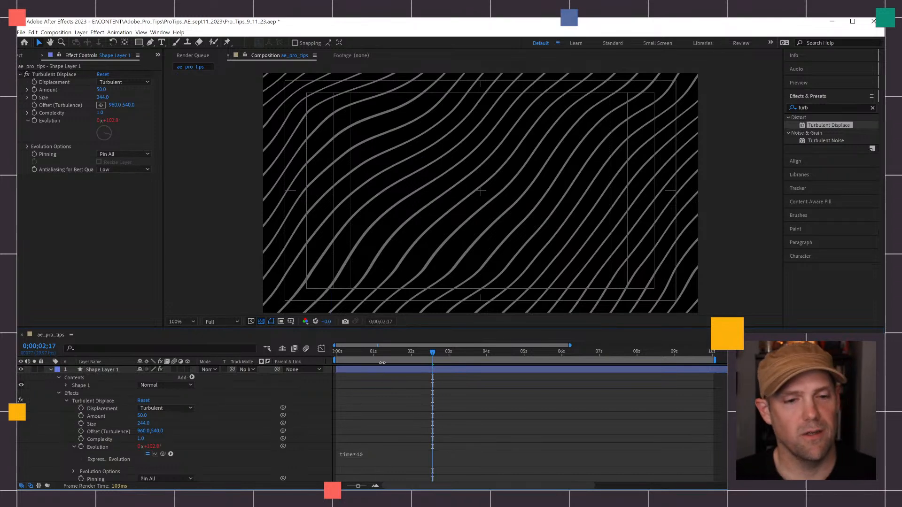
# Step: Check the expression-driven Evolution value at 1 and 2 seconds, and preview the wavy line motion
pyautogui.click(359, 455)
pyautogui.click(374, 352)
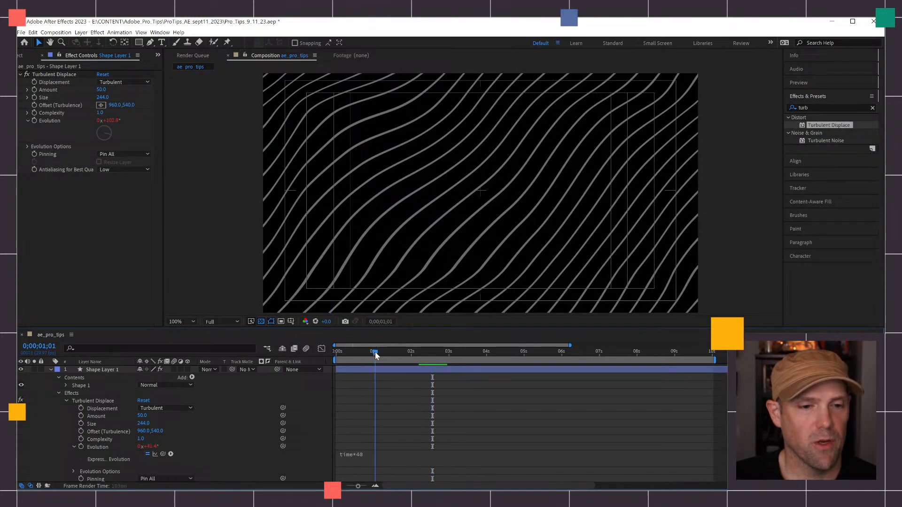
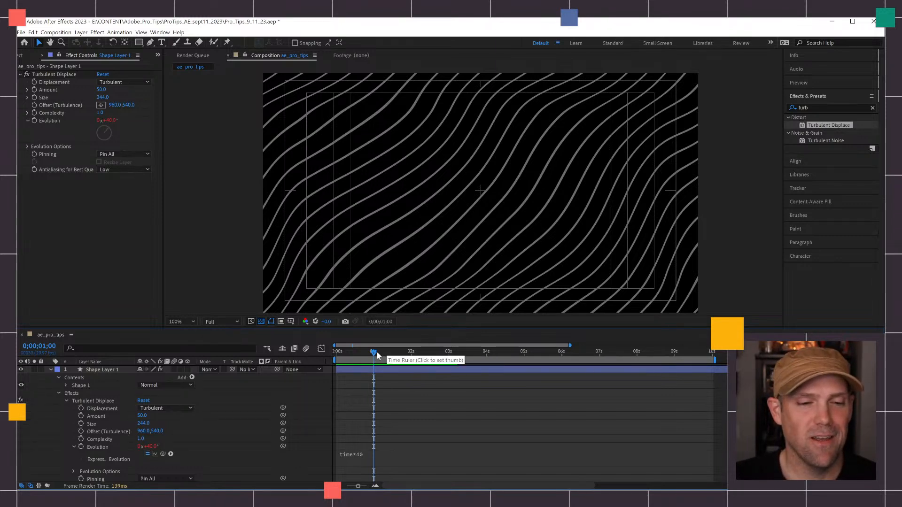
pyautogui.moveTo(377, 355); pyautogui.dragTo(374, 357)
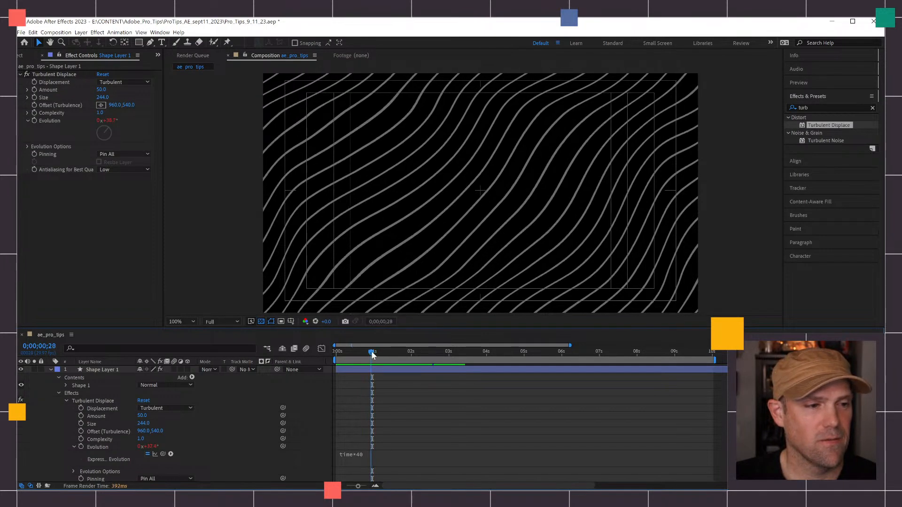
pyautogui.click(373, 354)
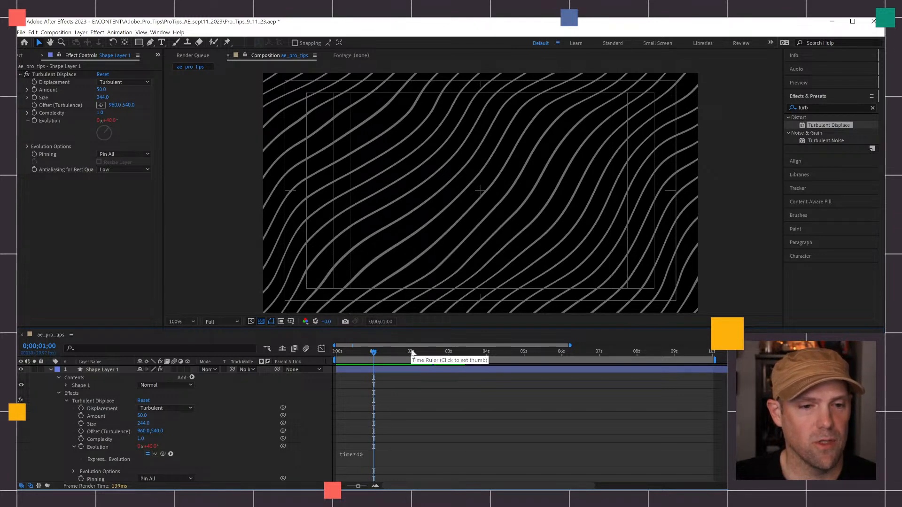
pyautogui.click(411, 352)
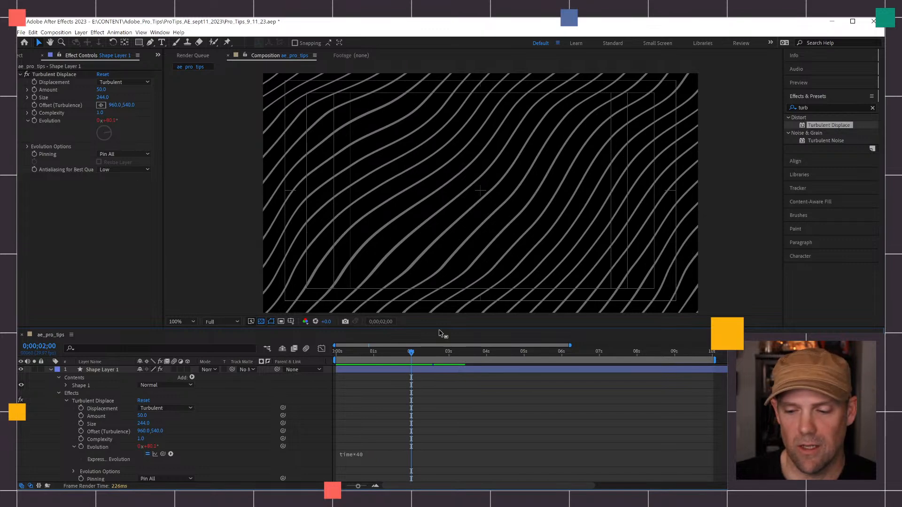
pyautogui.press('space')
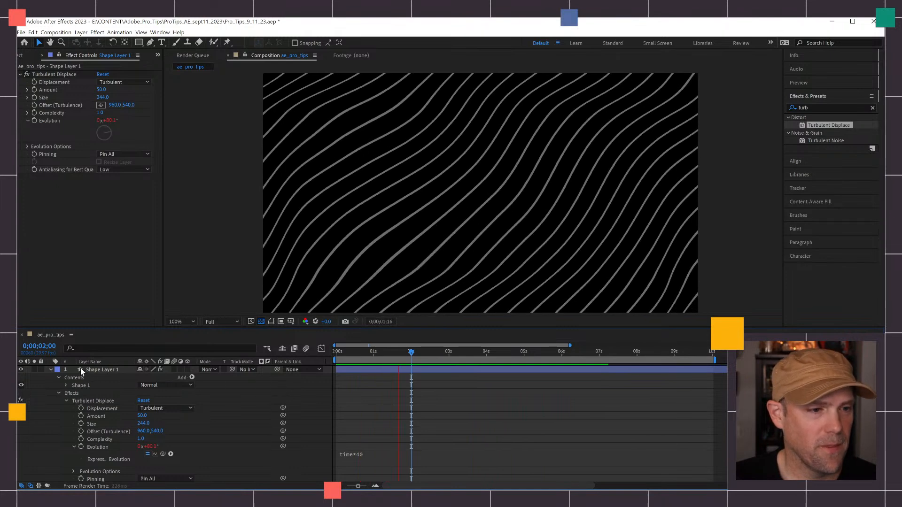
# Step: Set the stroke width of Shape Layer 1 to 4 px and preview the thinner wavy lines
pyautogui.click(89, 370)
pyautogui.click(89, 386)
pyautogui.click(96, 371)
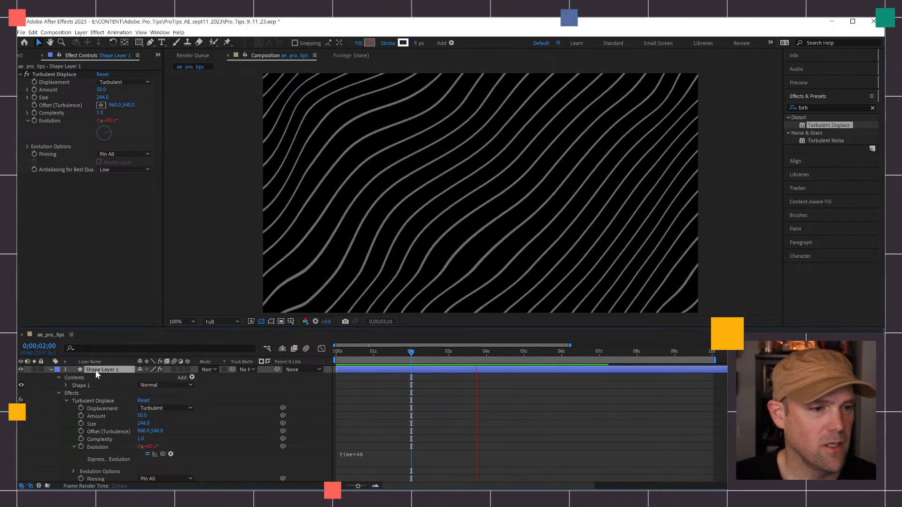
pyautogui.click(418, 43)
pyautogui.write('4')
pyautogui.press('Return')
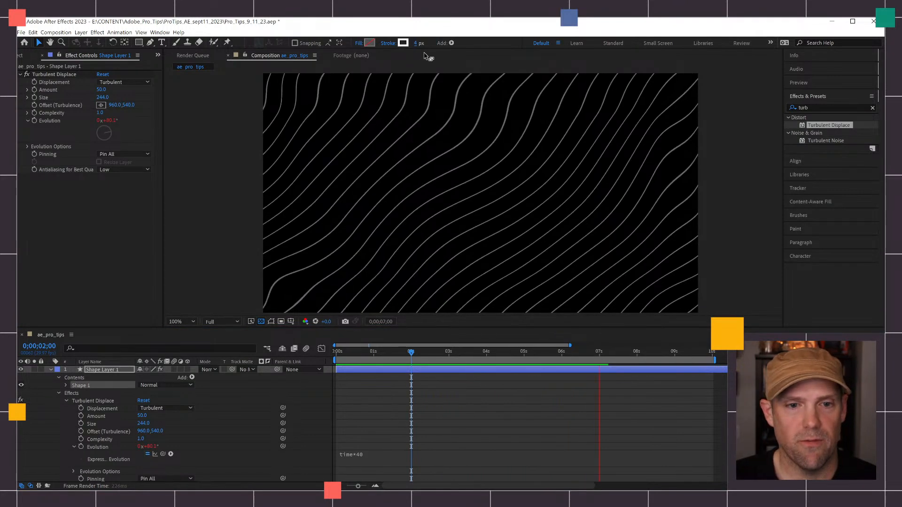
pyautogui.click(481, 473)
pyautogui.press('space')
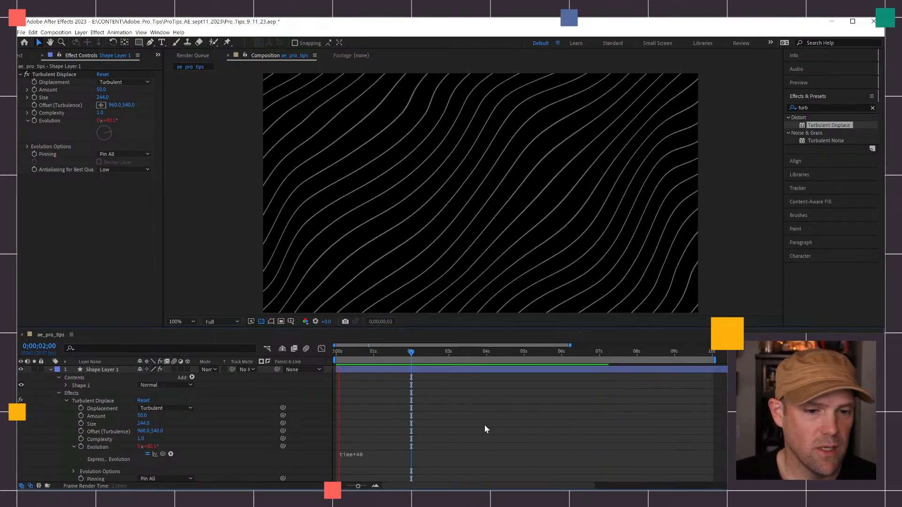
# Step: Hide Shape Layer 1 and collapse its expanded properties
pyautogui.click(21, 370)
pyautogui.click(385, 350)
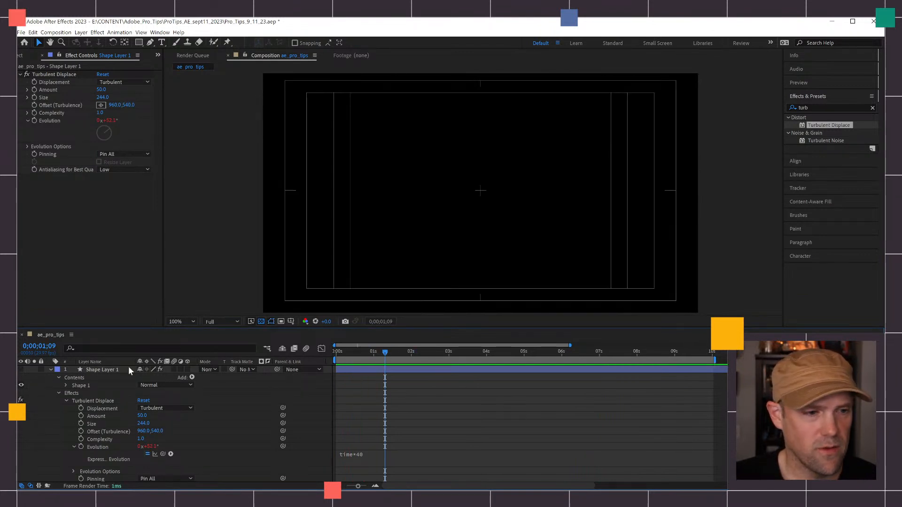
pyautogui.click(50, 370)
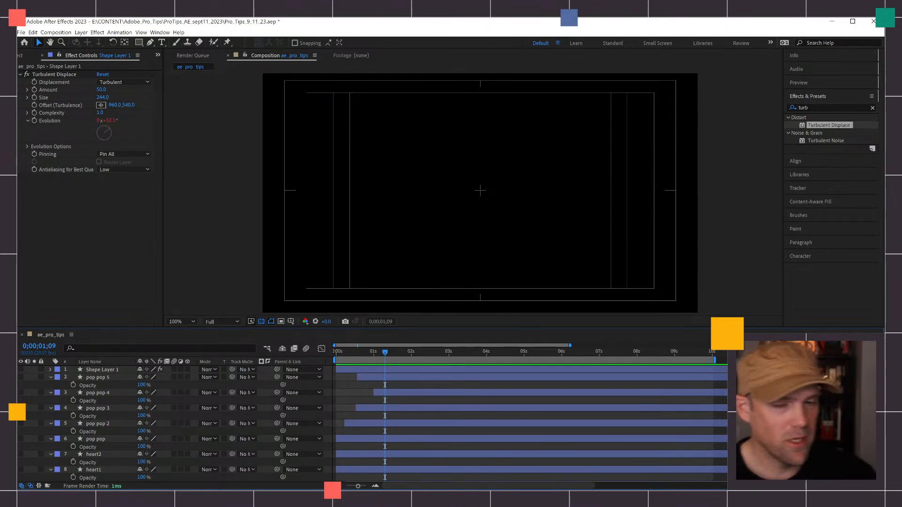
# Step: Create a text layer in the middle of the composition reading "yes, I love Technology!"
pyautogui.click(372, 353)
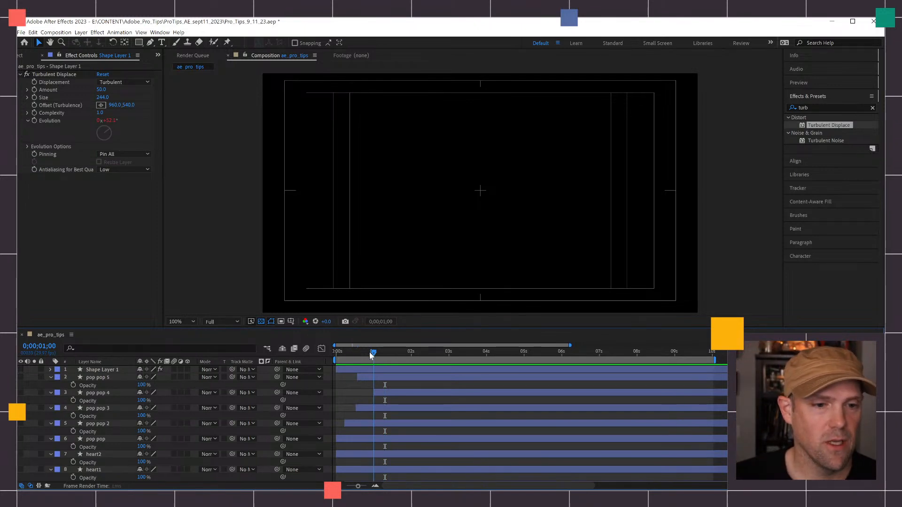
pyautogui.click(162, 43)
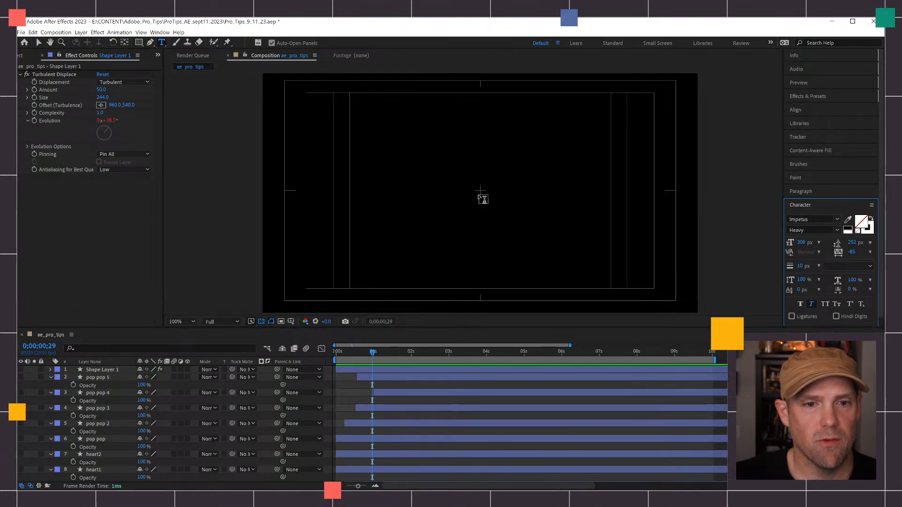
pyautogui.click(481, 205)
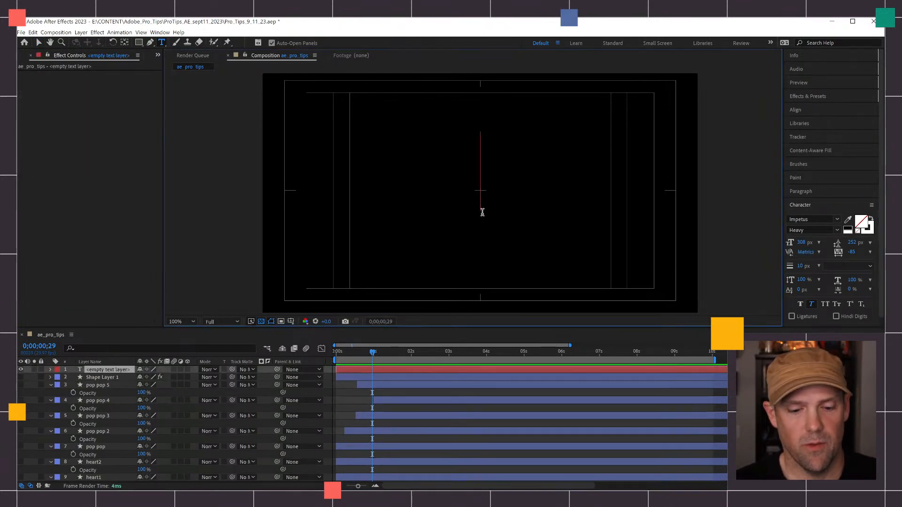
pyautogui.write('yes, I love Techno')
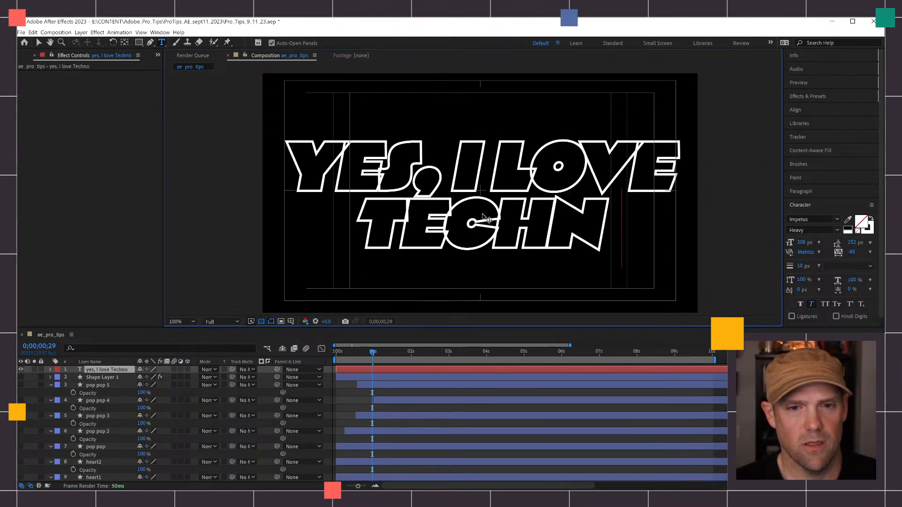
pyautogui.write('lotg')
pyautogui.press('BackSpace')
pyautogui.press('BackSpace')
pyautogui.write('g')
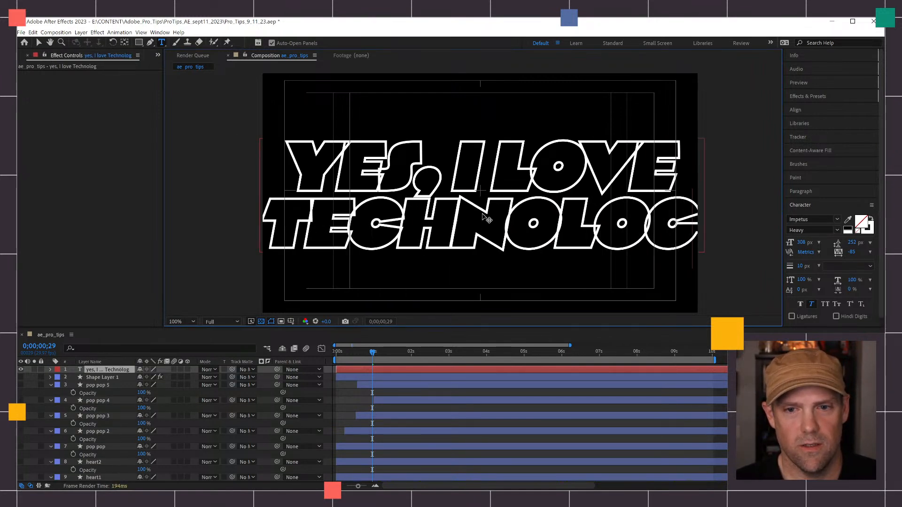
pyautogui.write('y!')
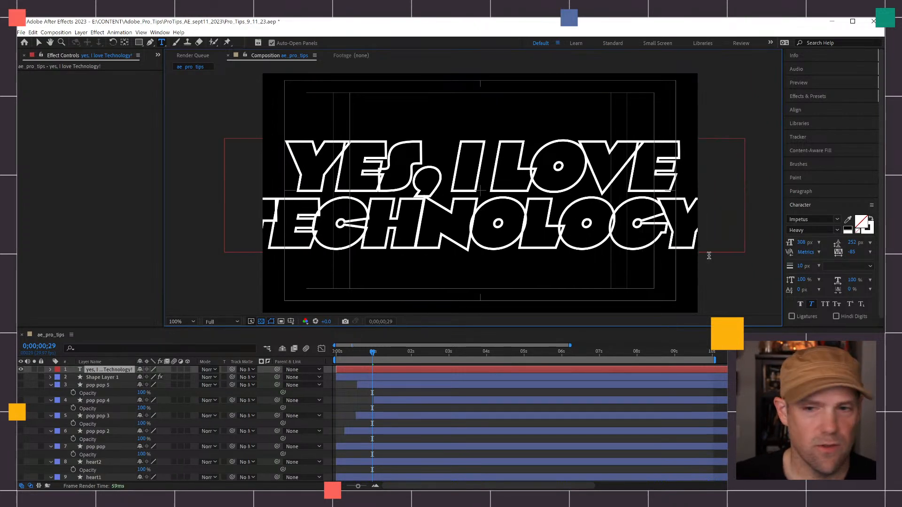
# Step: Try a solid white fill on the text layer, and return it to an unfilled white outline
pyautogui.click(697, 384)
pyautogui.click(694, 369)
pyautogui.click(848, 232)
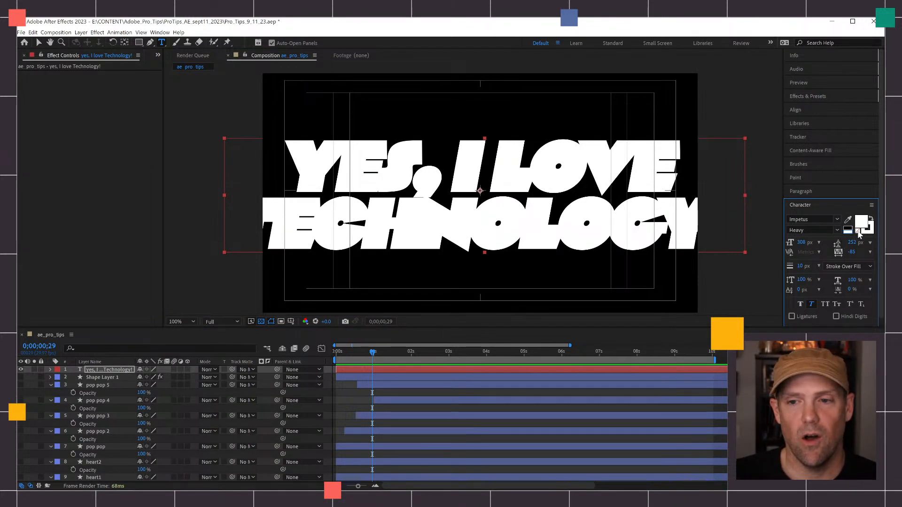
pyautogui.click(858, 232)
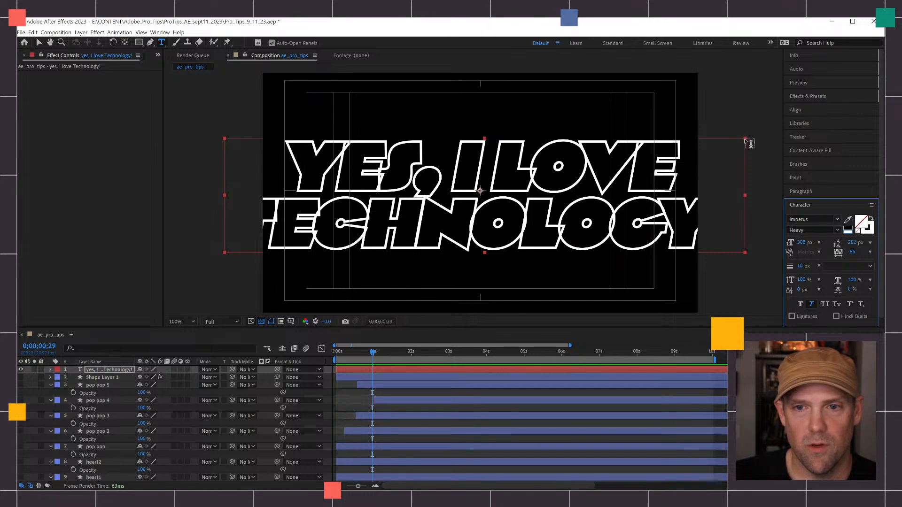
# Step: Scale the text layer down so that both lines fit well inside the composition frame
pyautogui.press('v')
pyautogui.moveTo(745, 137); pyautogui.dragTo(609, 170)
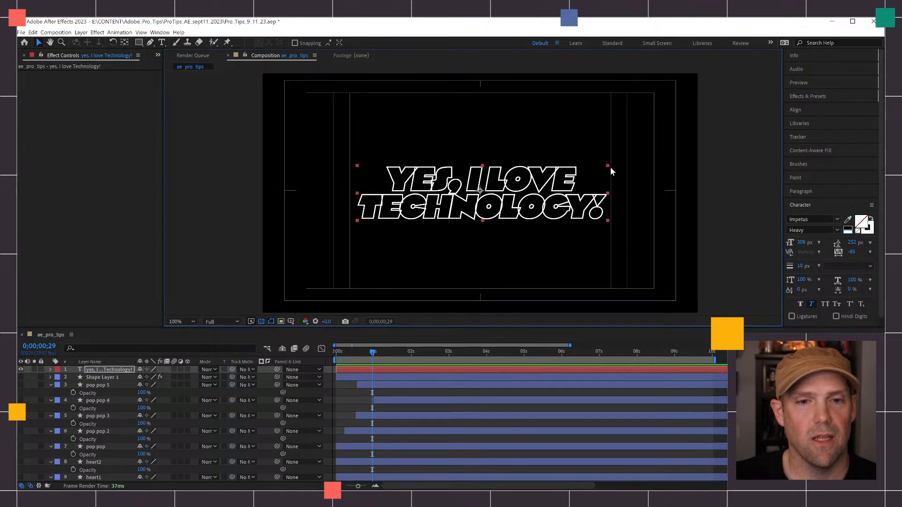
pyautogui.moveTo(607, 165); pyautogui.dragTo(601, 168)
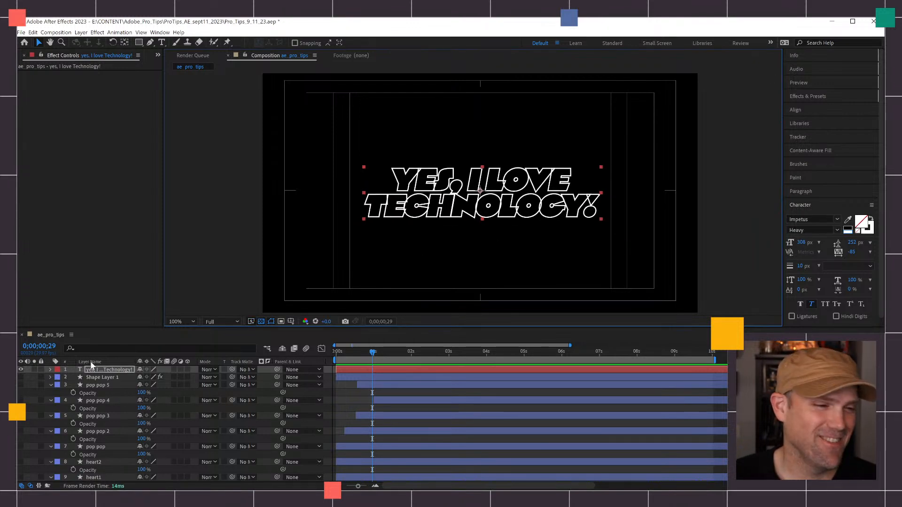
# Step: Create shapes from the text layer and expand the contents of the outlines layer to inspect the individual letter groups
pyautogui.rightClick(111, 371)
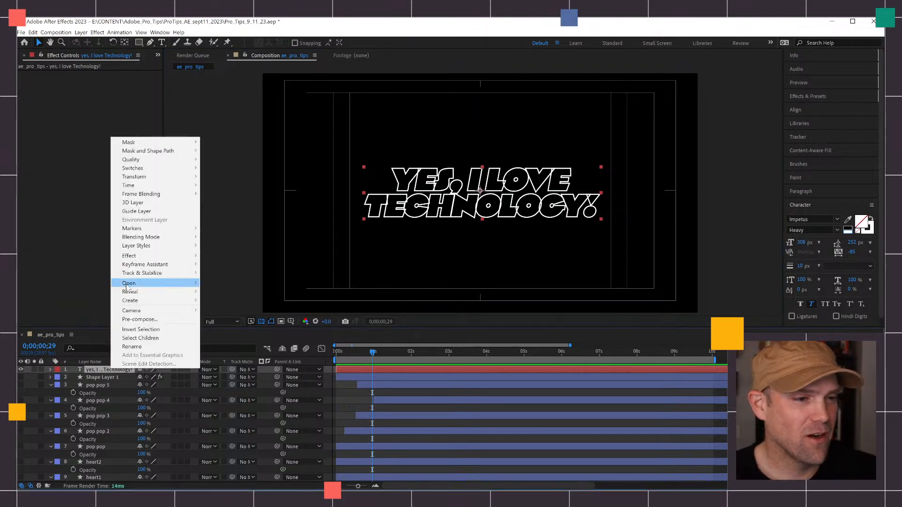
pyautogui.moveTo(137, 306)
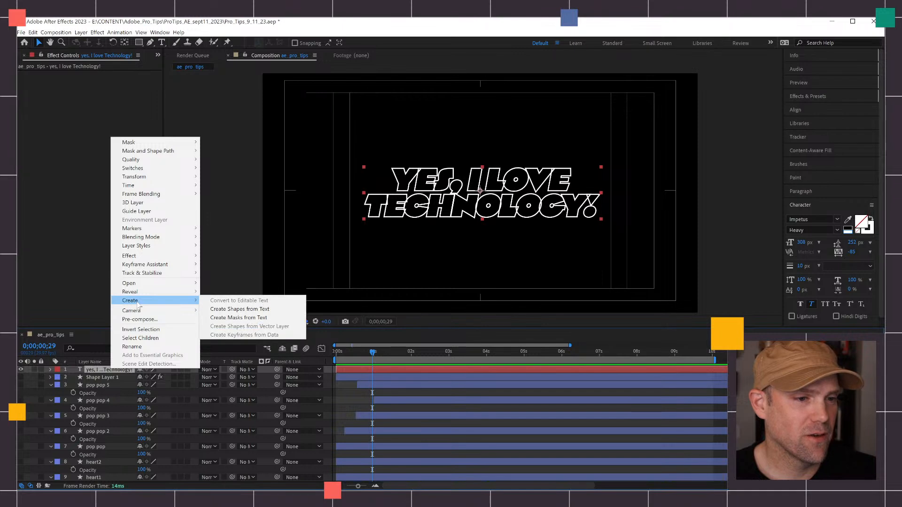
pyautogui.click(221, 310)
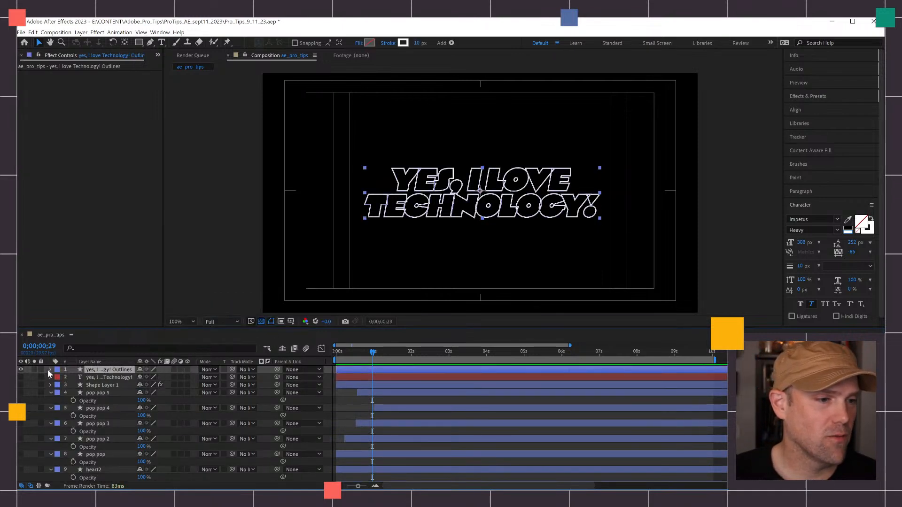
pyautogui.click(50, 370)
pyautogui.click(58, 378)
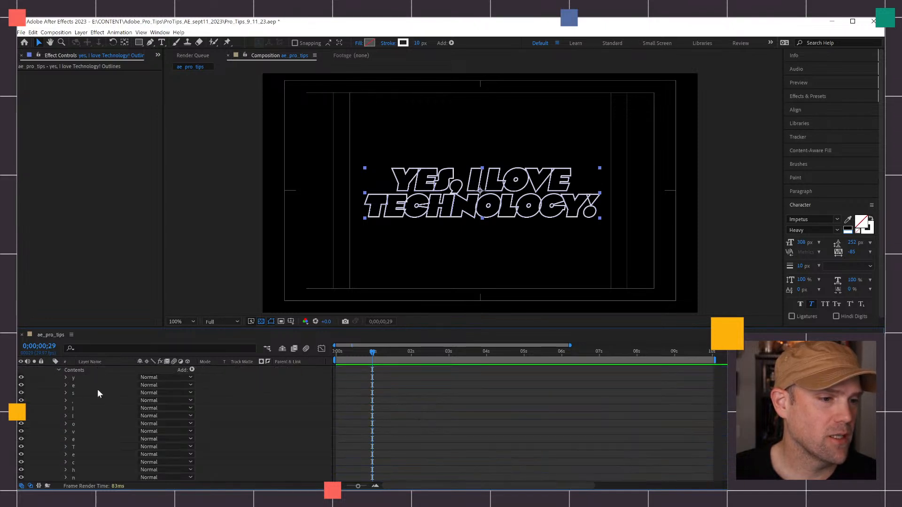
pyautogui.click(81, 378)
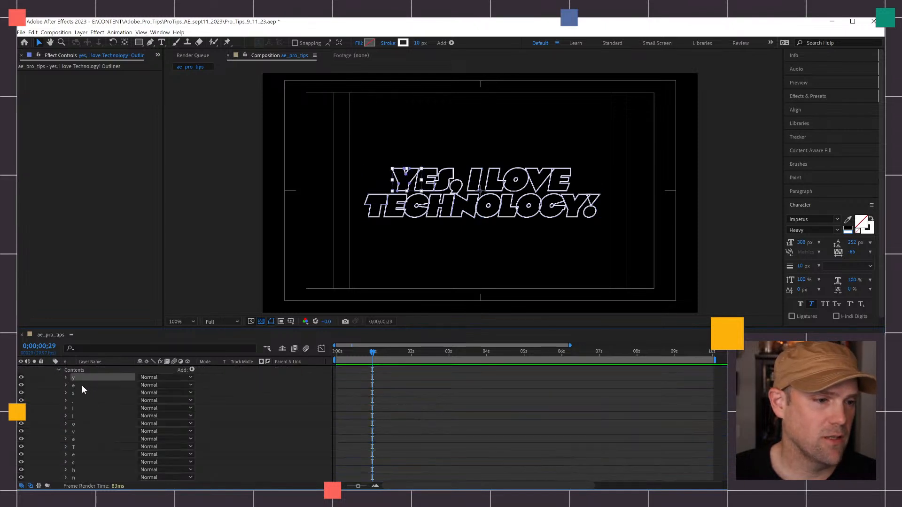
pyautogui.click(81, 385)
pyautogui.click(86, 392)
pyautogui.click(94, 415)
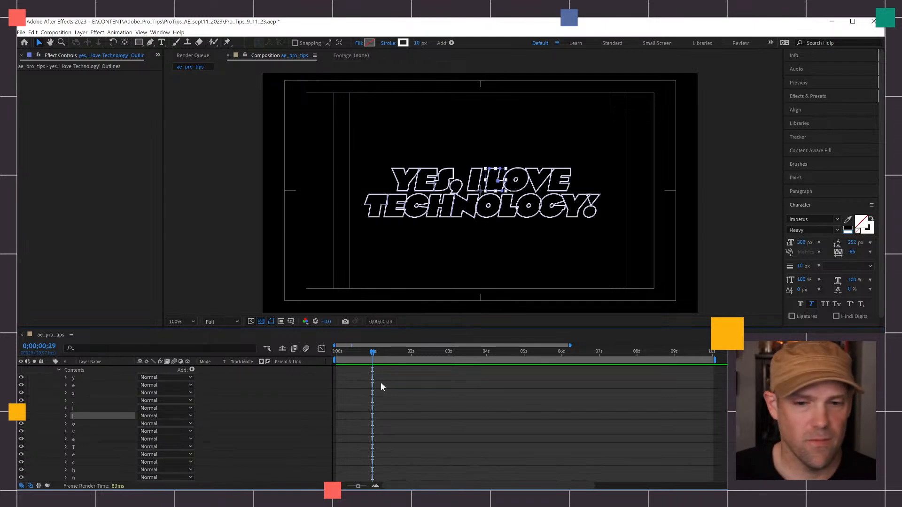
# Step: Find the Transform effect by searching for "trans" and apply it to the text outlines layer
pyautogui.scroll(1, 89, 408)
pyautogui.click(109, 371)
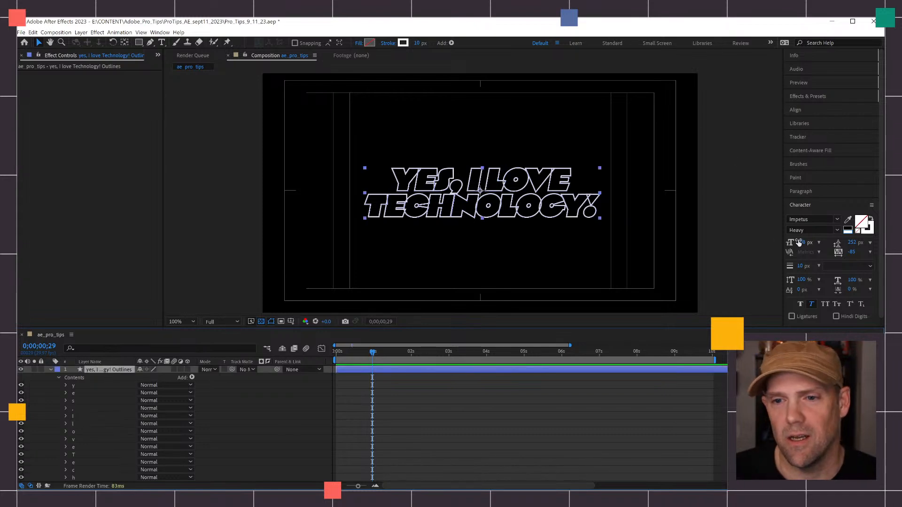
pyautogui.click(813, 96)
pyautogui.click(814, 108)
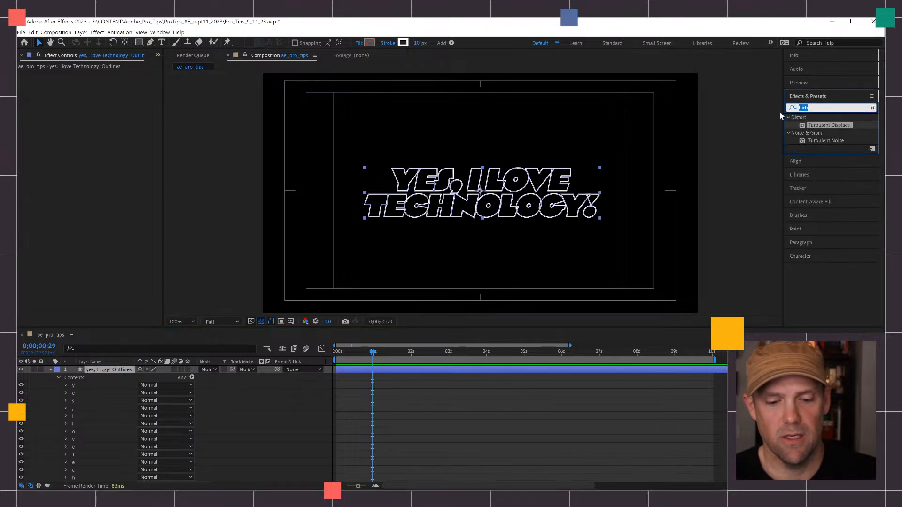
pyautogui.write('trans')
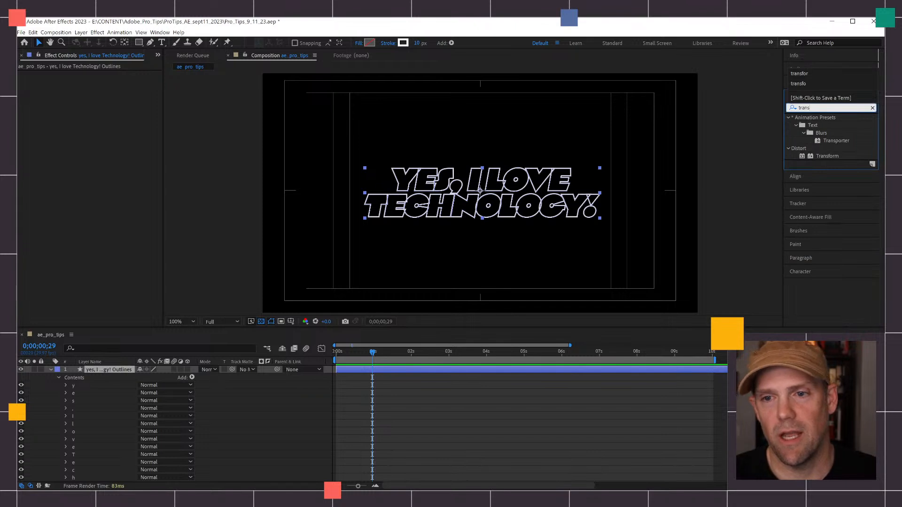
pyautogui.doubleClick(824, 156)
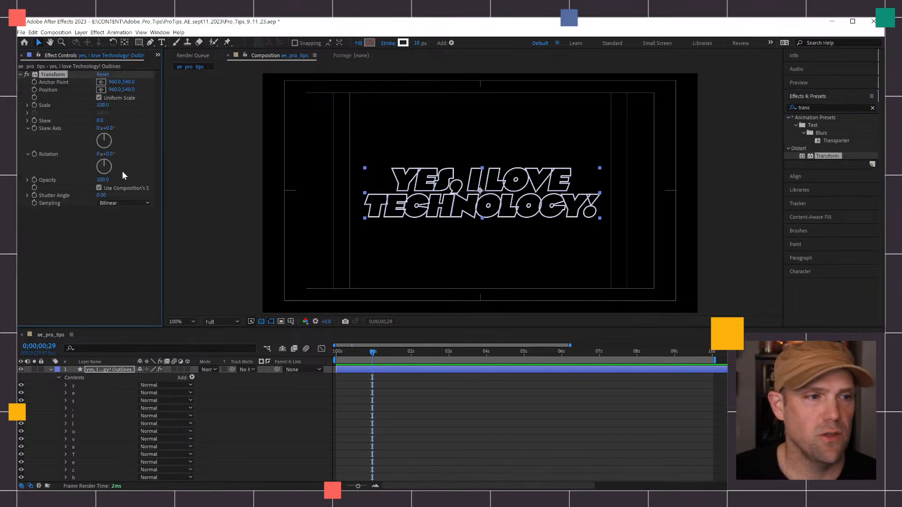
# Step: Set the Skew of the Transform effect to -14 so the lettering slants upward, and deselect the layer
pyautogui.moveTo(100, 120)
pyautogui.mouseDown()
pyautogui.moveTo(110, 120)
pyautogui.moveTo(94, 120)
pyautogui.moveTo(105, 106)
pyautogui.moveTo(102, 120)
pyautogui.mouseUp()
pyautogui.hotkey('ctrl', 'z')
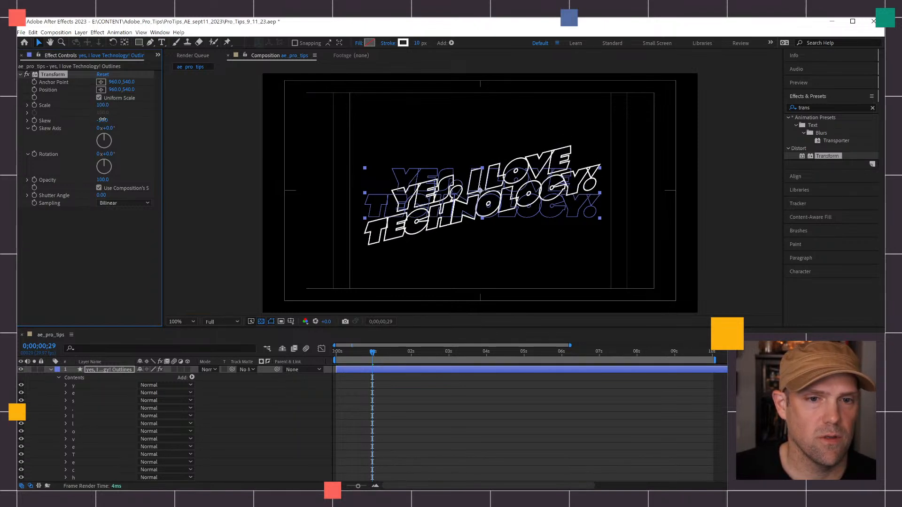
pyautogui.click(459, 406)
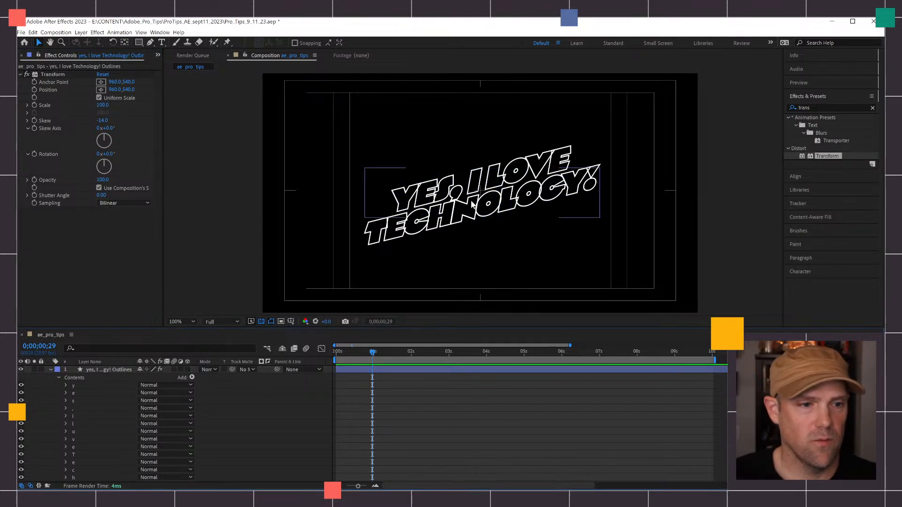
# Step: Set the Scale of the Transform effect to 93 and move the text outlines slightly higher in the frame
pyautogui.moveTo(102, 105); pyautogui.dragTo(102, 105)
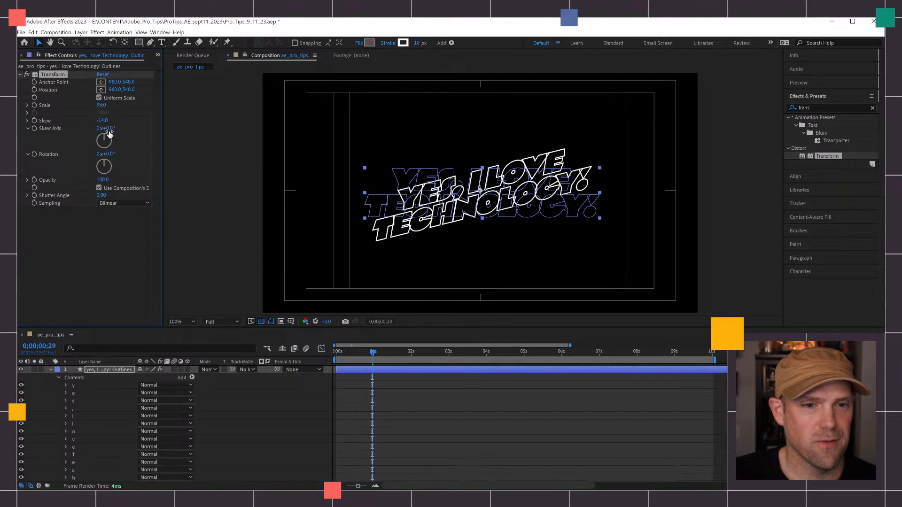
pyautogui.moveTo(499, 167); pyautogui.dragTo(498, 153)
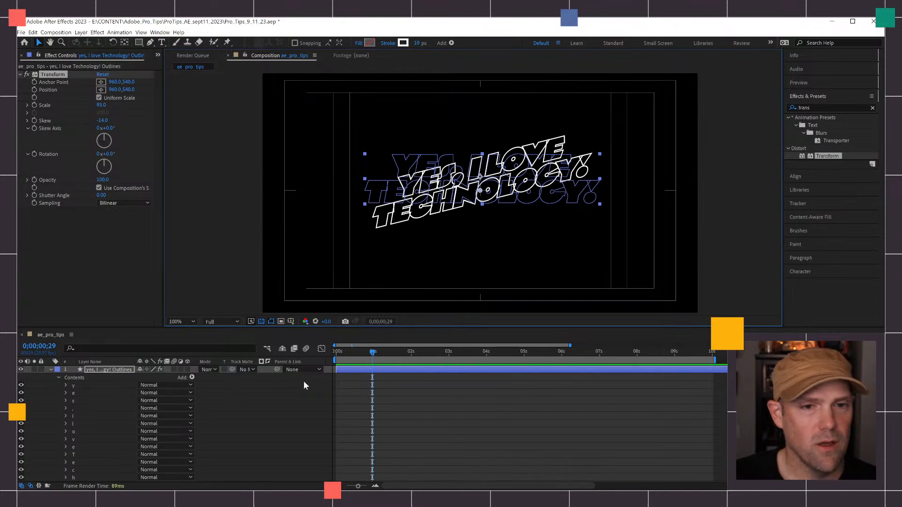
# Step: Add Trim Paths to the contents of the text outlines layer and expand its properties
pyautogui.click(59, 377)
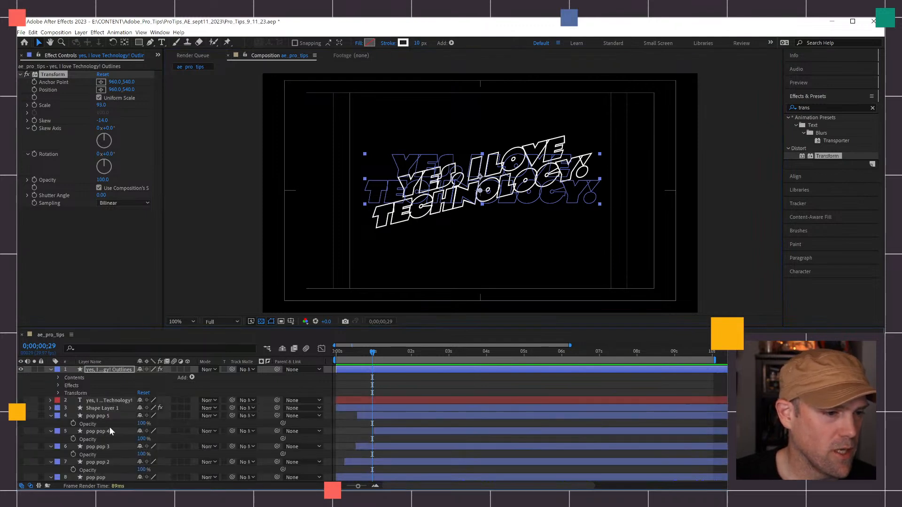
pyautogui.scroll(-5, 118, 420)
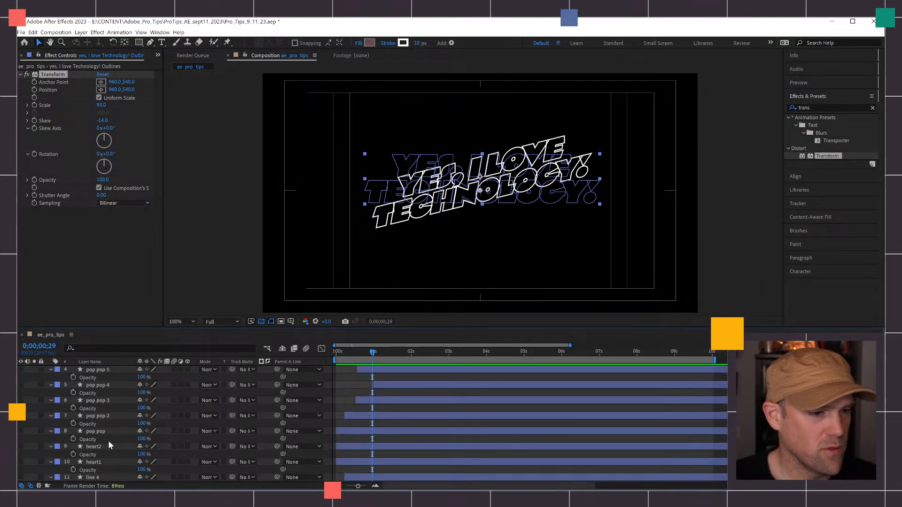
pyautogui.scroll(5, 106, 445)
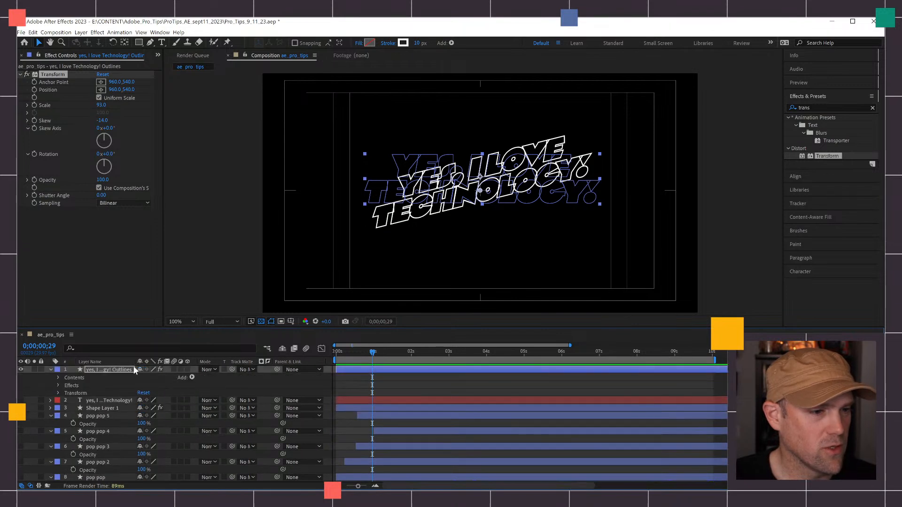
pyautogui.click(57, 377)
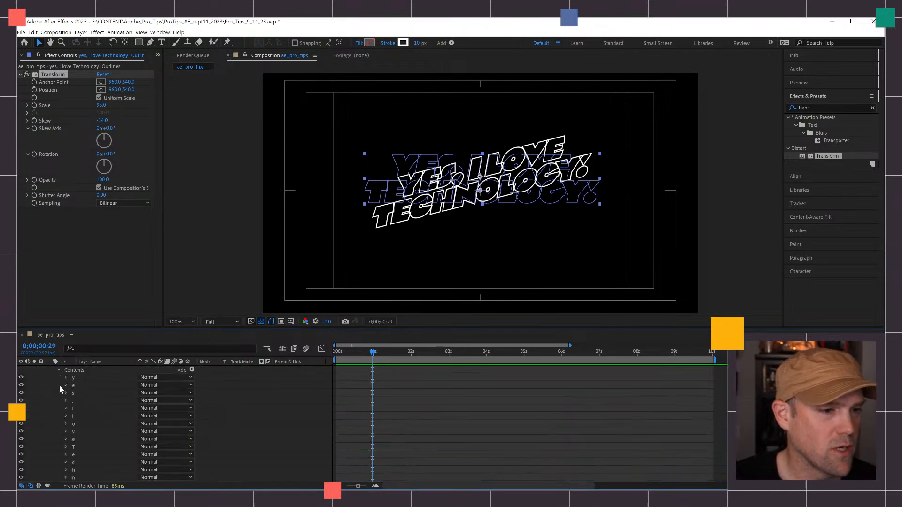
pyautogui.click(192, 370)
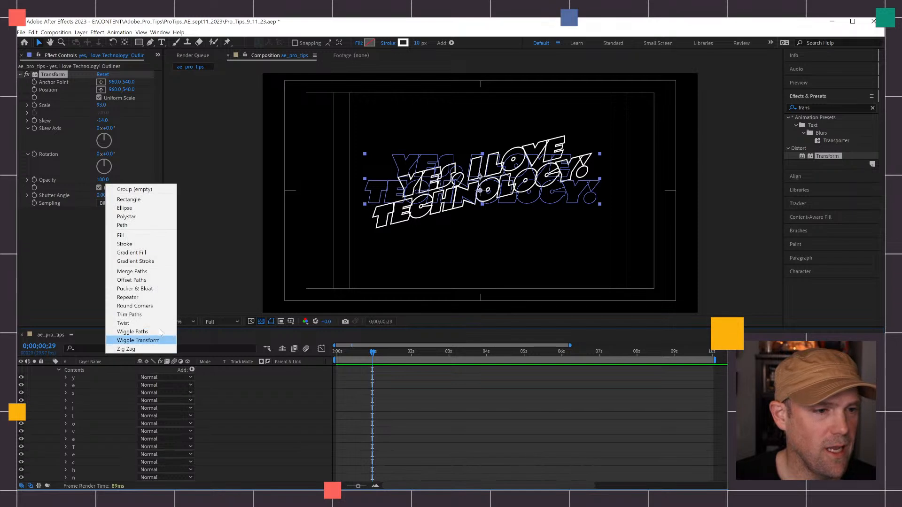
pyautogui.click(142, 316)
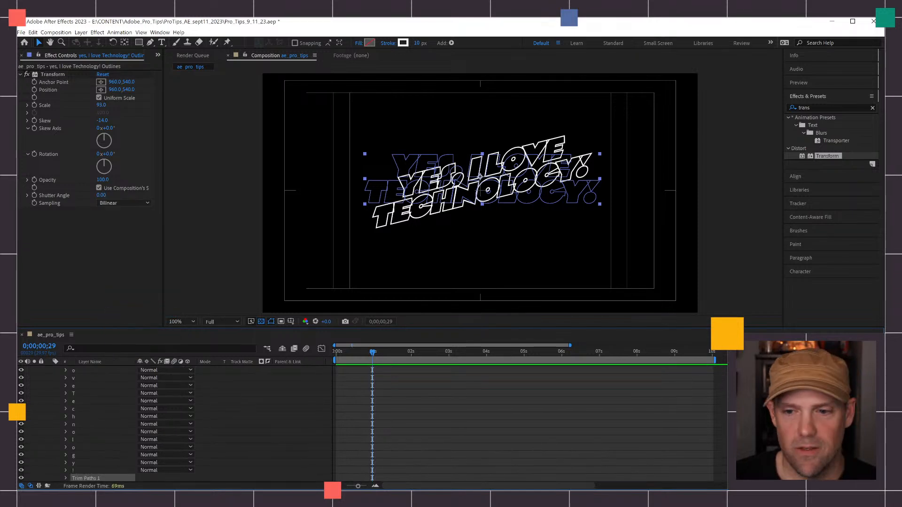
pyautogui.scroll(-5, 85, 387)
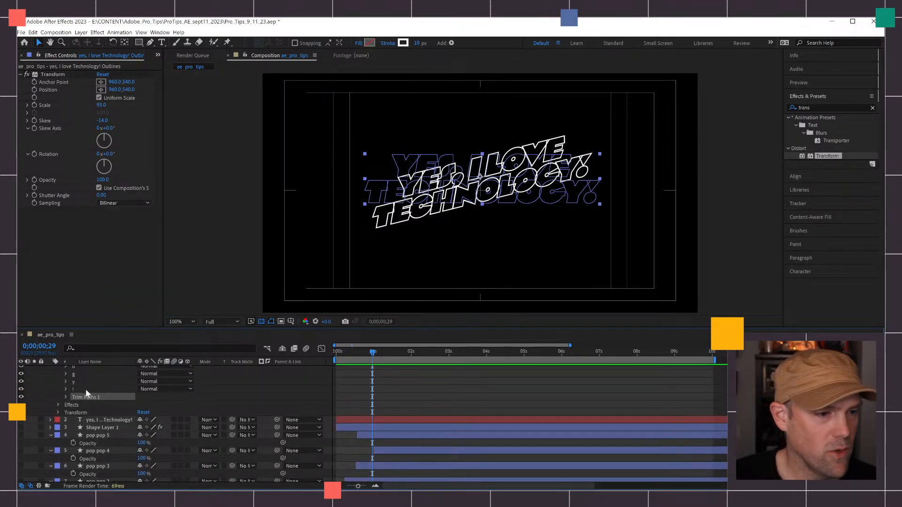
pyautogui.click(67, 398)
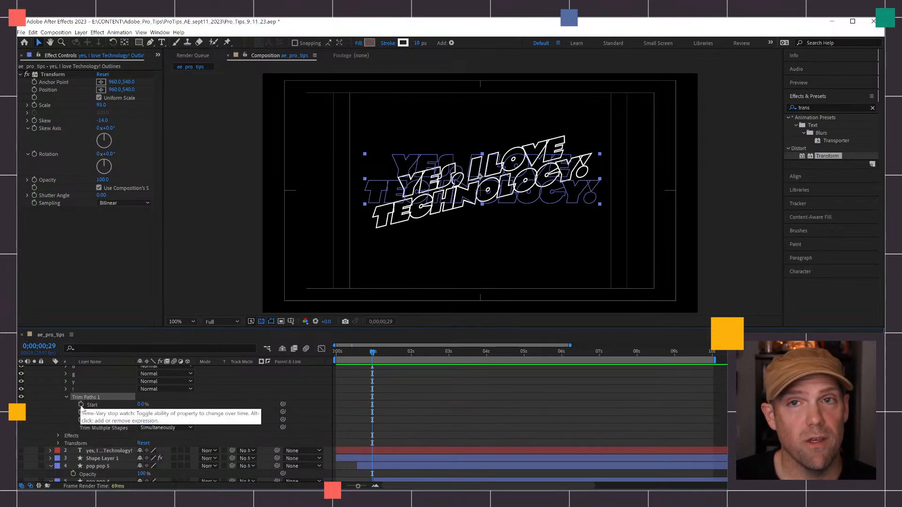
# Step: Set the Trim Paths End to 0% and keyframe Start at 0% at 0;00;00;29 and 98% at 0;00;02;00
pyautogui.moveTo(143, 412); pyautogui.dragTo(75, 415)
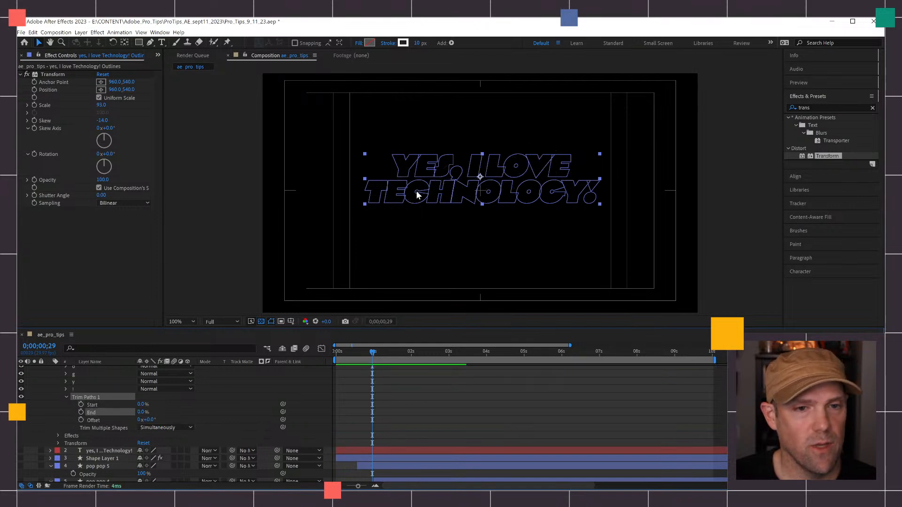
pyautogui.click(81, 405)
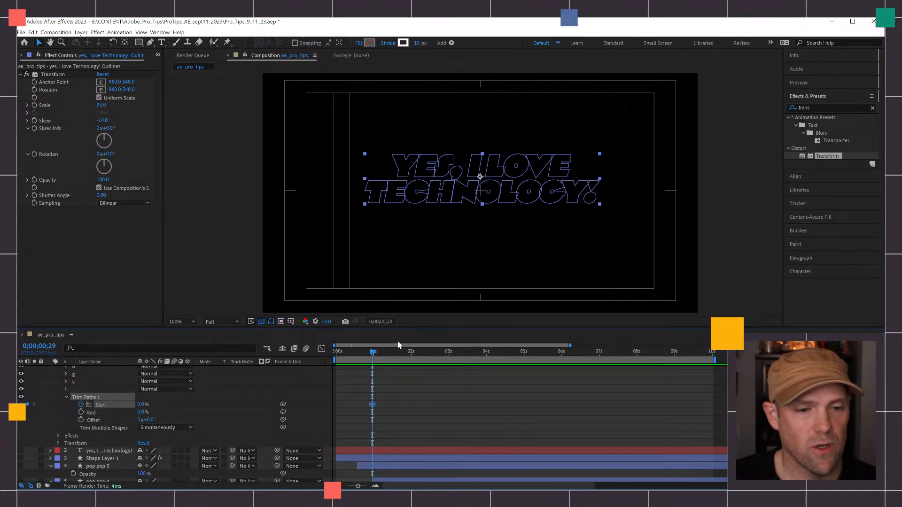
pyautogui.click(379, 352)
pyautogui.moveTo(386, 354); pyautogui.dragTo(412, 353)
pyautogui.click(28, 404)
pyautogui.moveTo(140, 404); pyautogui.dragTo(229, 400)
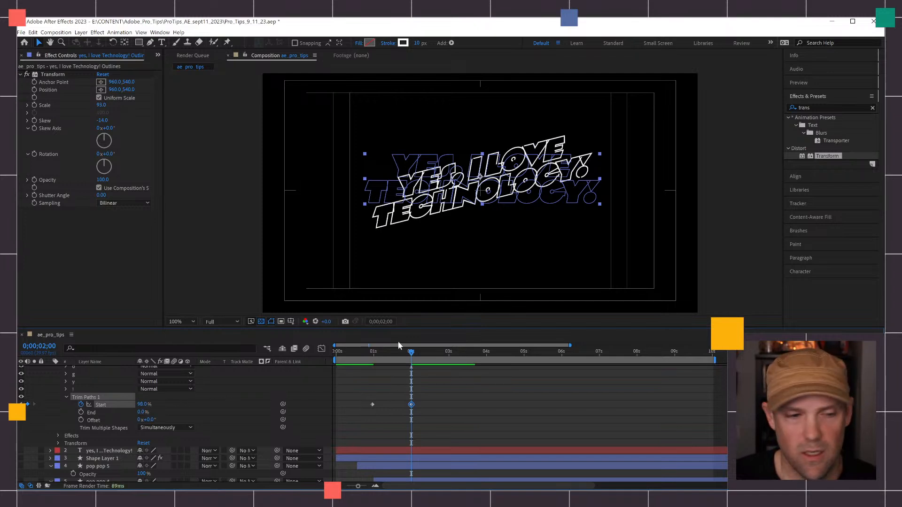
# Step: Set Trim Multiple Shapes to Individually on the text outlines' Trim Paths, previewing the draw-on animation before and after
pyautogui.press('space')
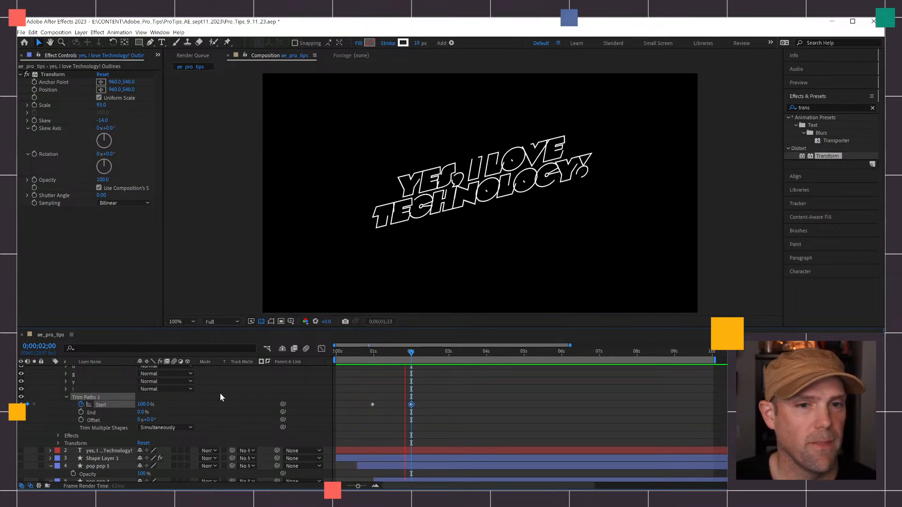
pyautogui.press('space')
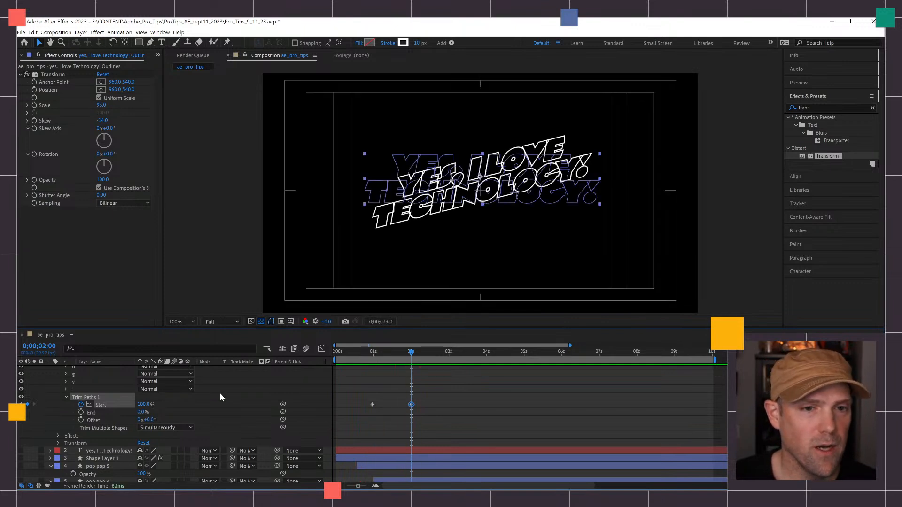
pyautogui.click(190, 428)
pyautogui.click(180, 445)
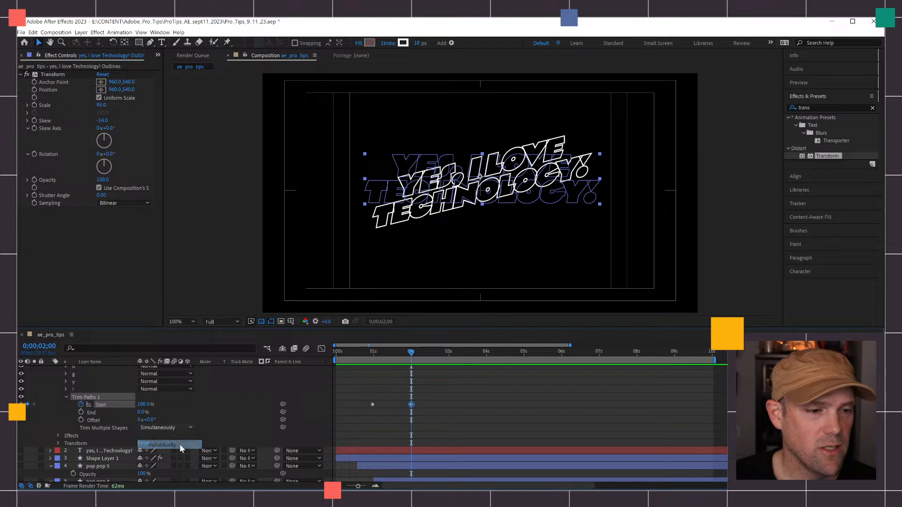
pyautogui.press('space')
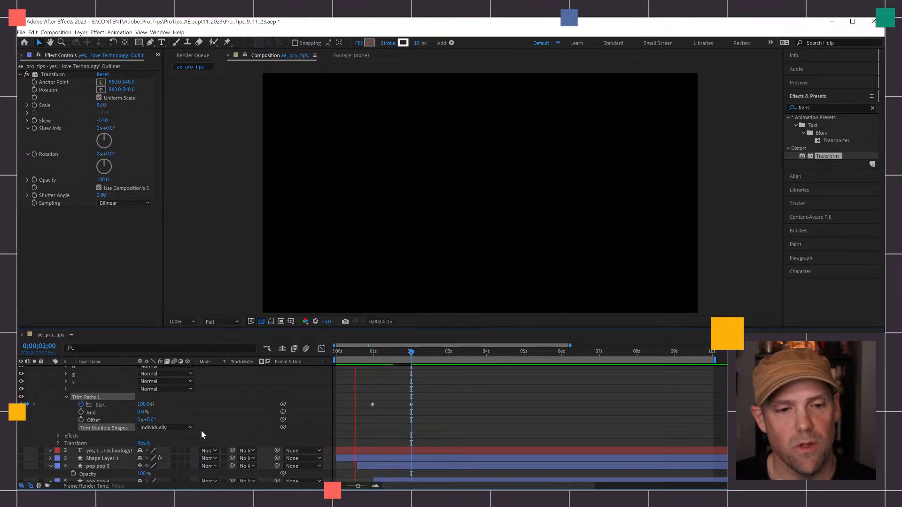
pyautogui.press('space')
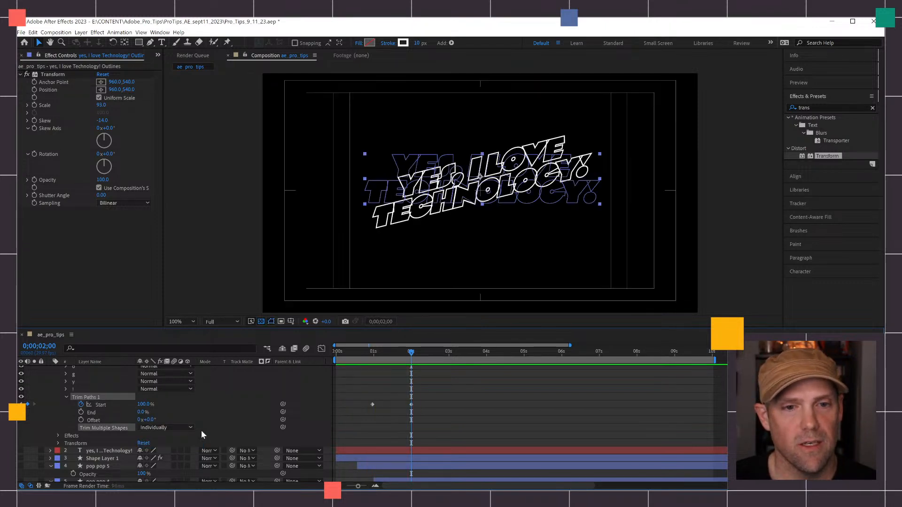
# Step: Apply Easy Ease to both Trim Paths Start keyframes and lengthen the last keyframe's incoming handle in the value graph
pyautogui.moveTo(446, 413); pyautogui.dragTo(363, 393)
pyautogui.press('F9')
pyautogui.click(322, 348)
pyautogui.click(413, 370)
pyautogui.moveTo(397, 380); pyautogui.dragTo(386, 379)
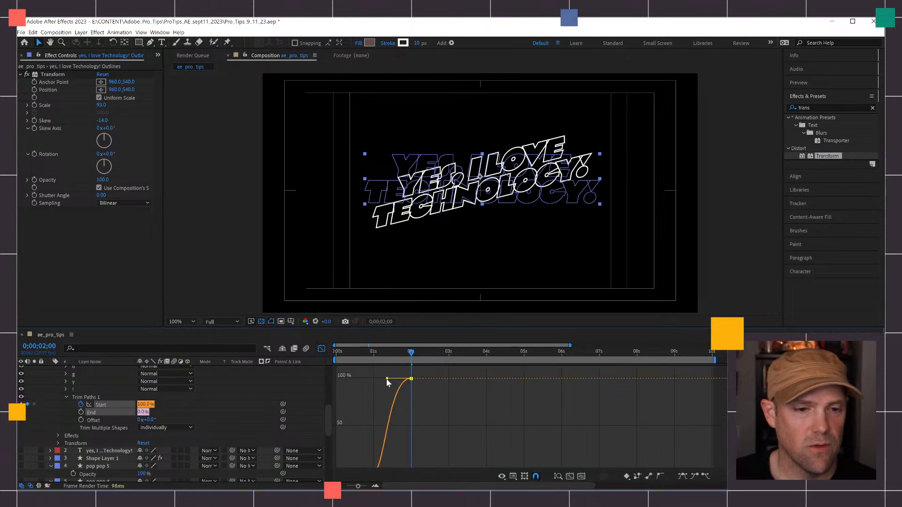
# Step: Lengthen the first Start keyframe's outgoing handle in the value graph, return to the layer bars and preview the animation
pyautogui.moveTo(437, 425); pyautogui.dragTo(435, 400)
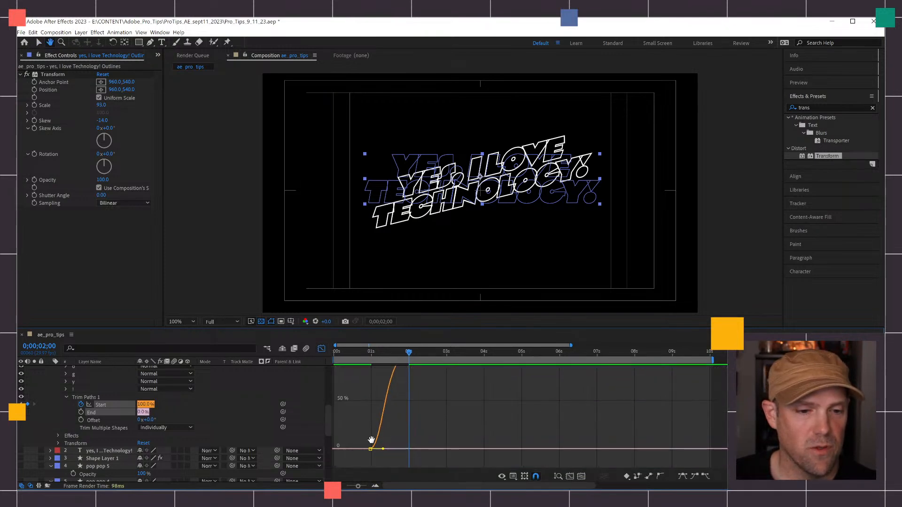
pyautogui.click(370, 448)
pyautogui.moveTo(383, 448); pyautogui.dragTo(393, 449)
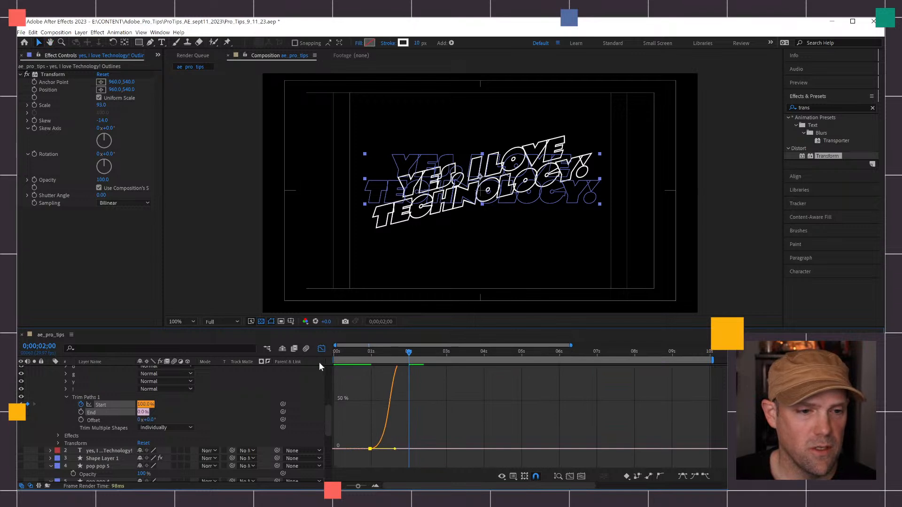
pyautogui.click(322, 350)
pyautogui.press('space')
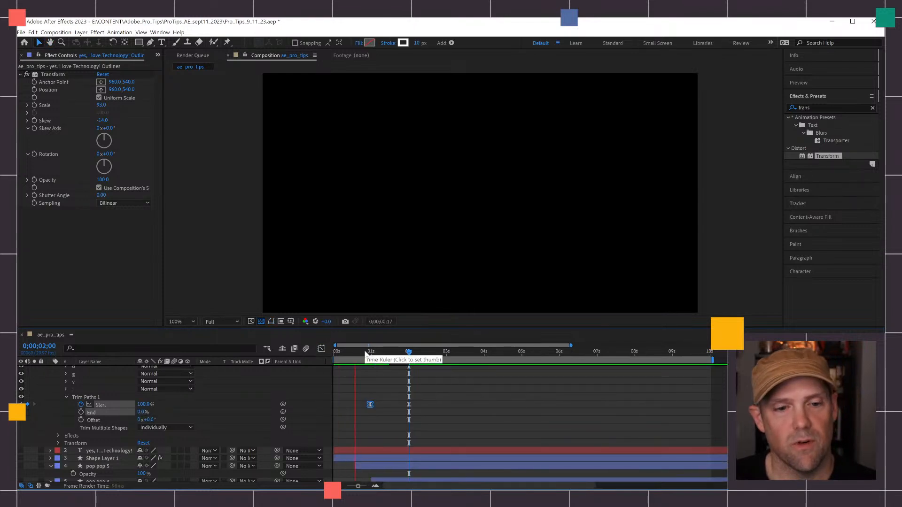
pyautogui.press('space')
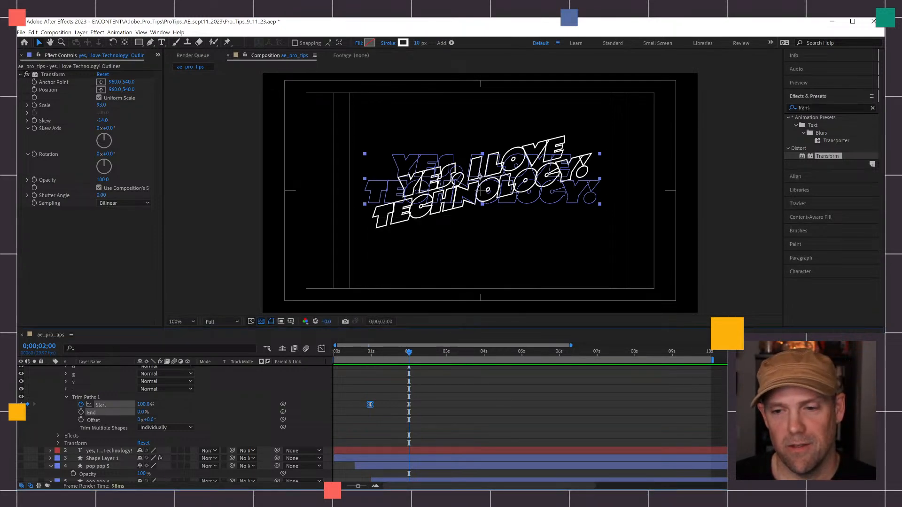
# Step: Collapse the contents of the text outlines layer and duplicate the layer
pyautogui.scroll(3, 426, 394)
pyautogui.scroll(5, 499, 411)
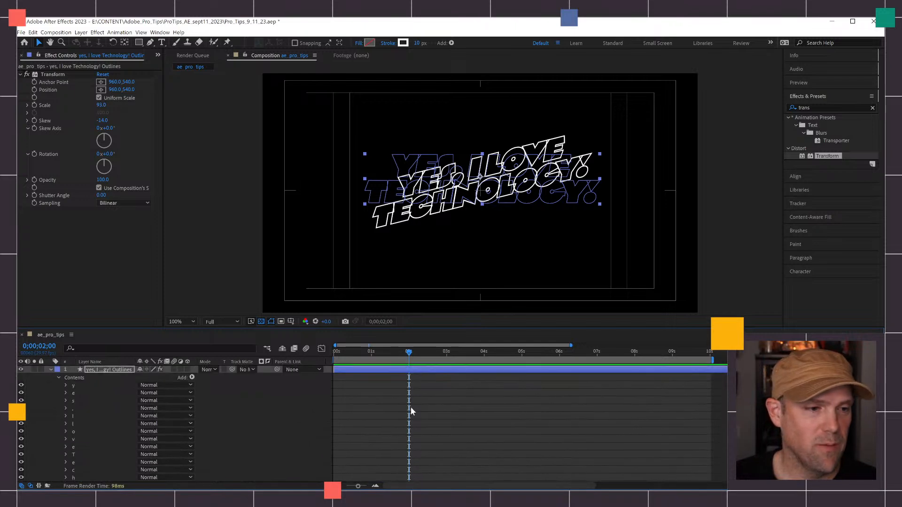
pyautogui.click(59, 379)
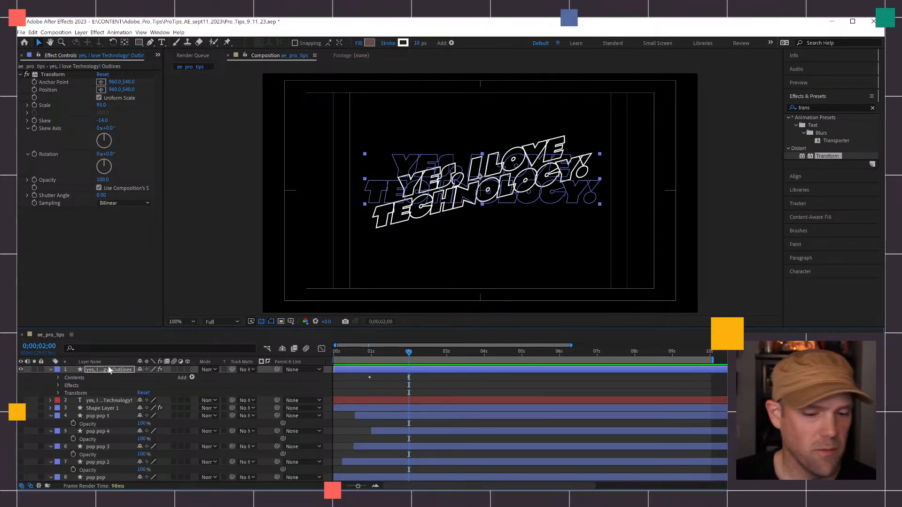
pyautogui.hotkey('ctrl', 'd')
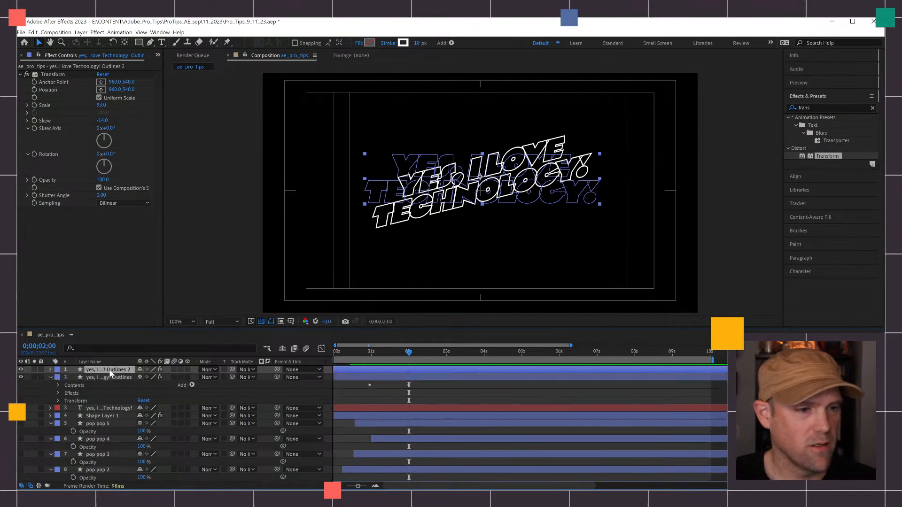
# Step: Expand the letter y in the lower outlines layer's contents and make its Fill 1 visible
pyautogui.click(68, 378)
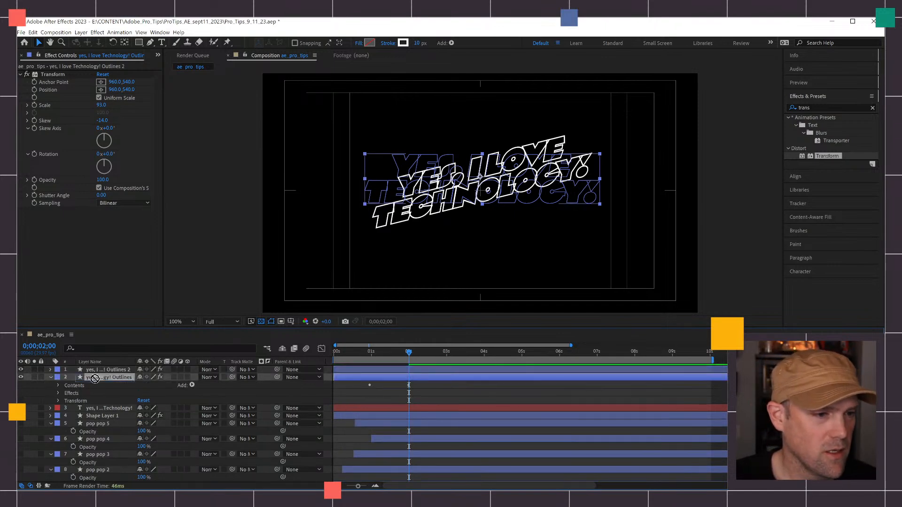
pyautogui.click(58, 385)
pyautogui.click(65, 378)
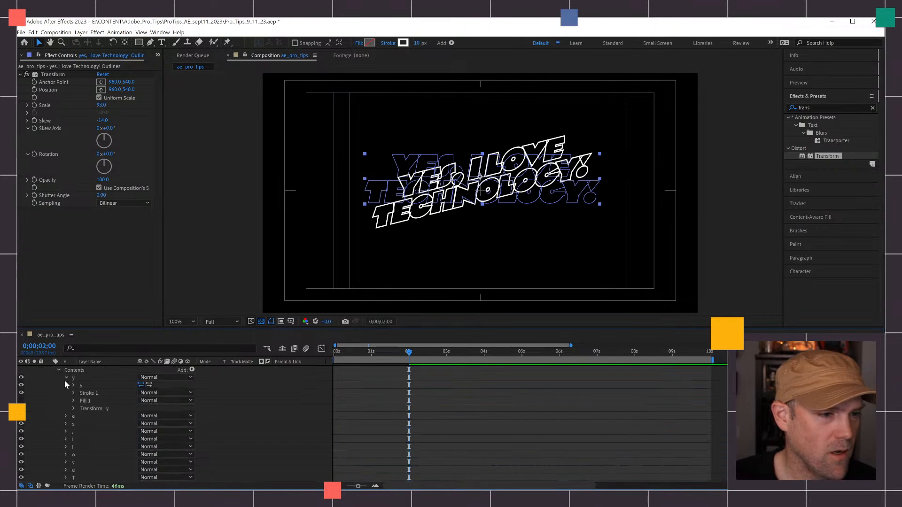
pyautogui.click(22, 400)
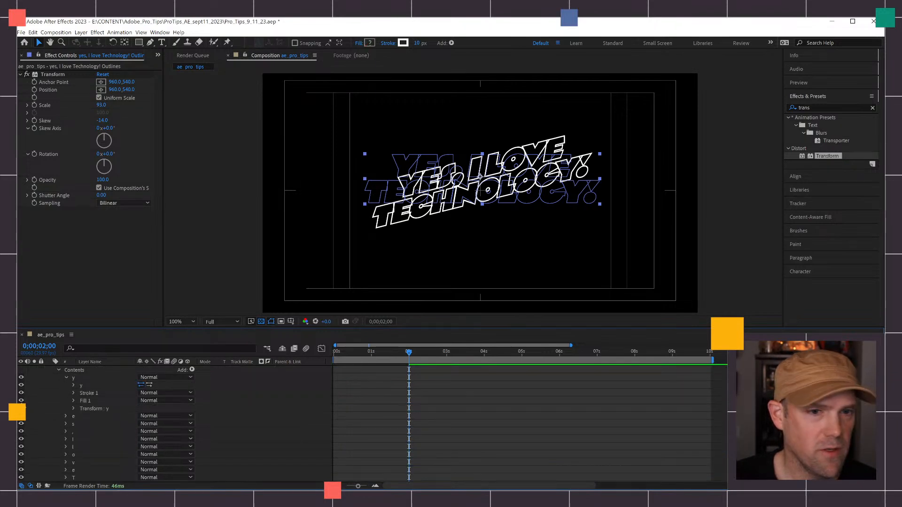
# Step: Set the color of the letter y's Fill 1 to pink F036BE
pyautogui.click(74, 400)
pyautogui.click(142, 423)
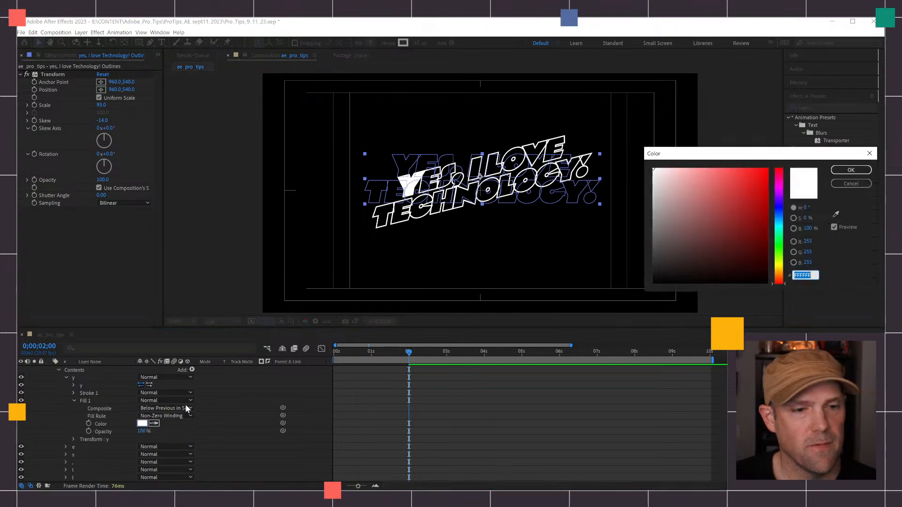
pyautogui.click(779, 186)
pyautogui.click(757, 182)
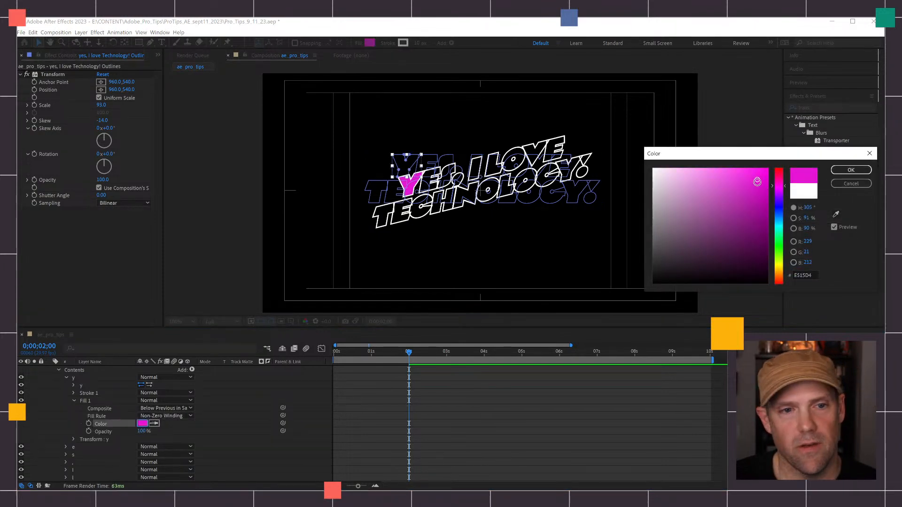
pyautogui.click(777, 183)
pyautogui.click(742, 173)
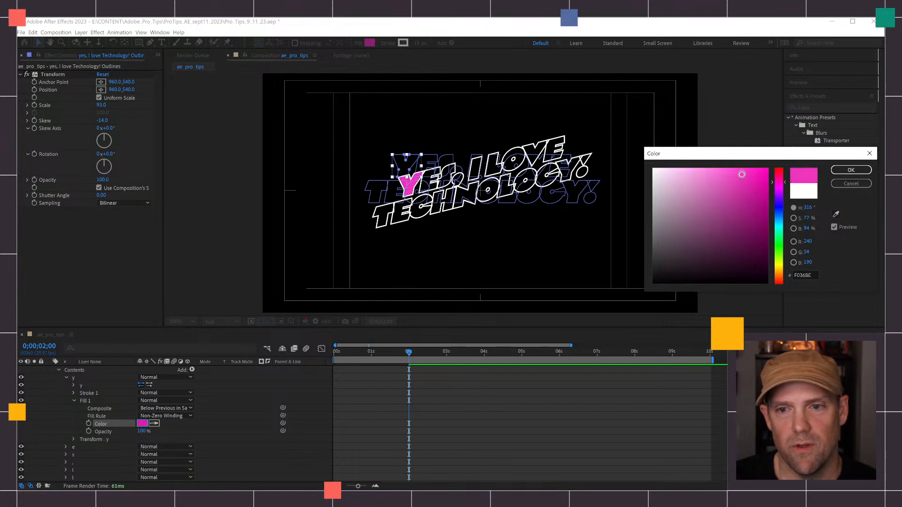
pyautogui.click(839, 171)
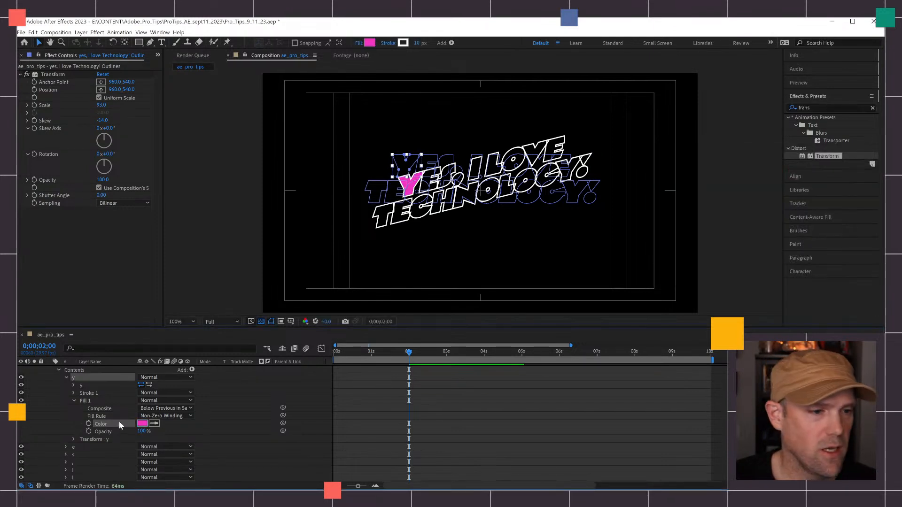
# Step: Copy the letter y's pink fill to all other letters of the lower outlines layer except the comma and exclamation mark
pyautogui.click(94, 400)
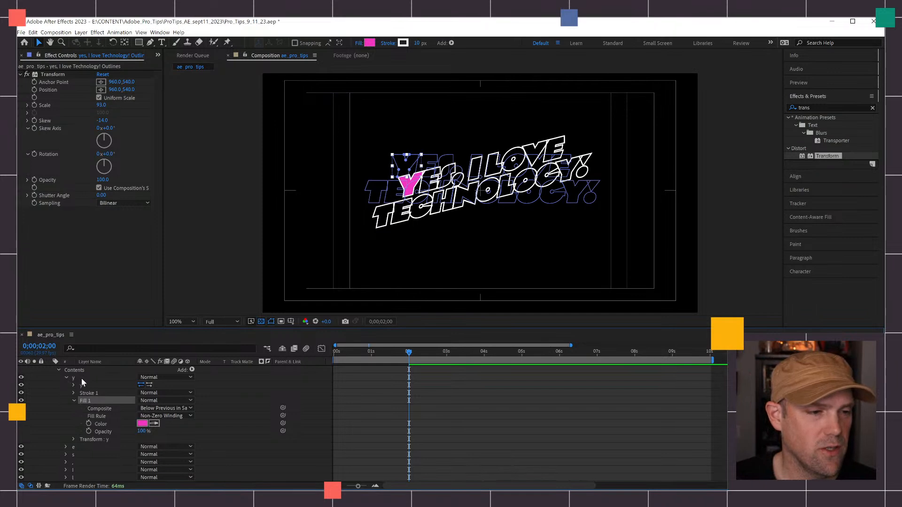
pyautogui.click(66, 377)
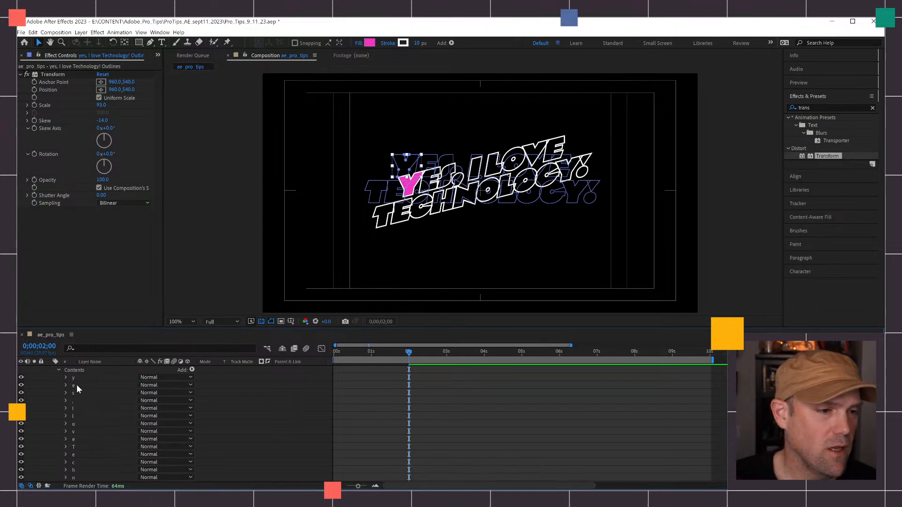
pyautogui.click(77, 385)
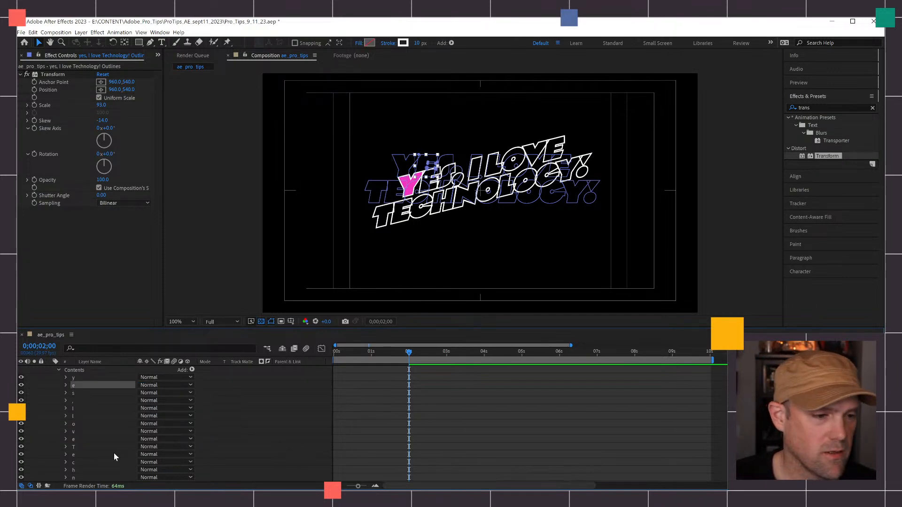
pyautogui.press('space')
pyautogui.moveTo(116, 450); pyautogui.dragTo(118, 396)
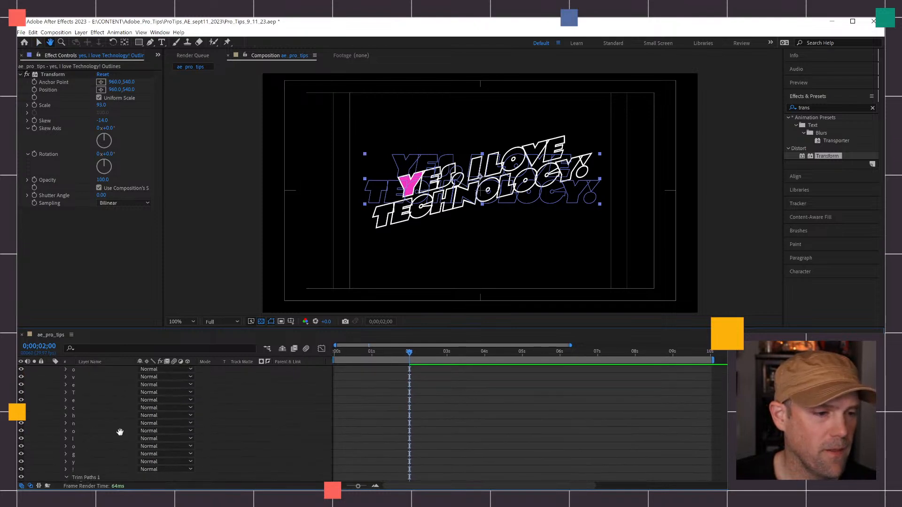
pyautogui.keyDown('shift'); pyautogui.click(102, 468); pyautogui.keyUp('shift')
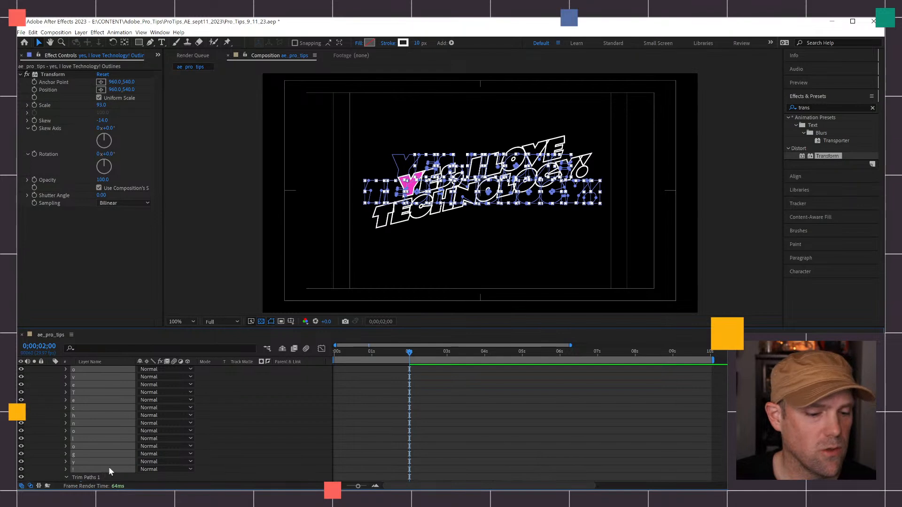
pyautogui.keyDown('ctrl'); pyautogui.click(107, 469); pyautogui.keyUp('ctrl')
pyautogui.scroll(3, 111, 392)
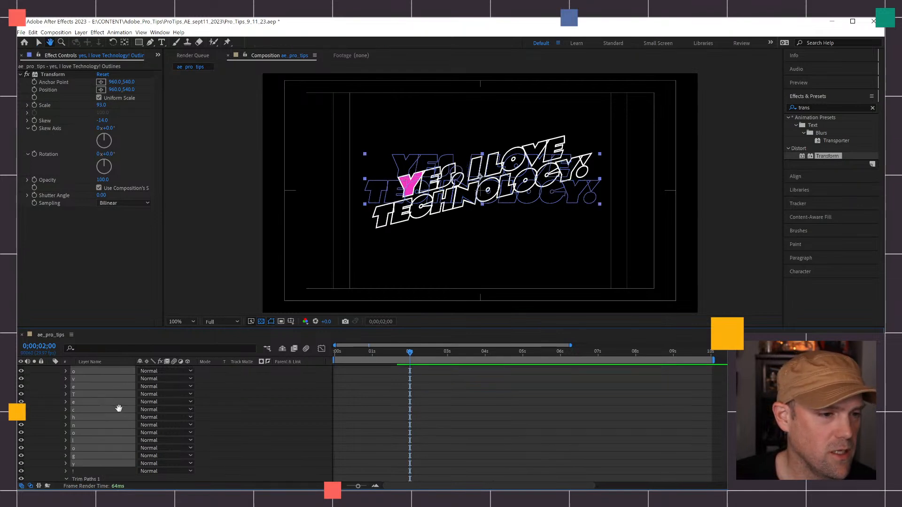
pyautogui.keyDown('ctrl'); pyautogui.click(103, 389); pyautogui.keyUp('ctrl')
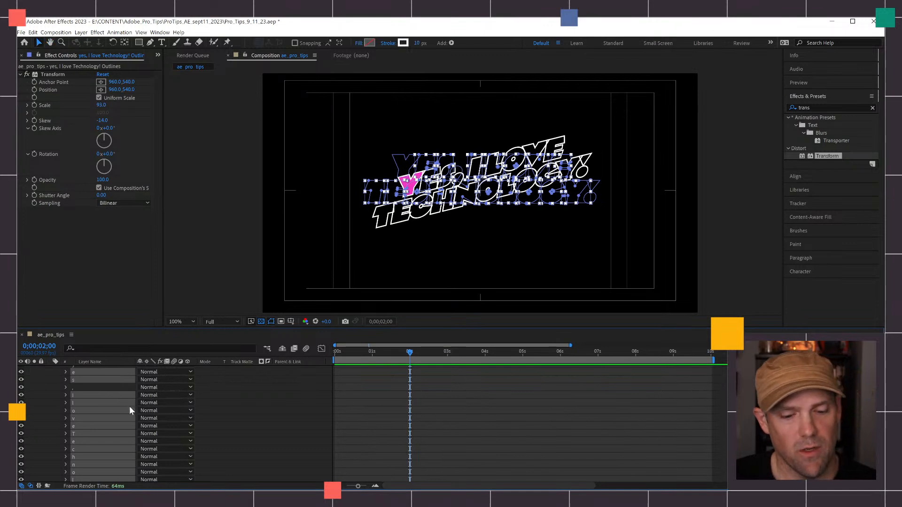
pyautogui.hotkey('ctrl', 'v')
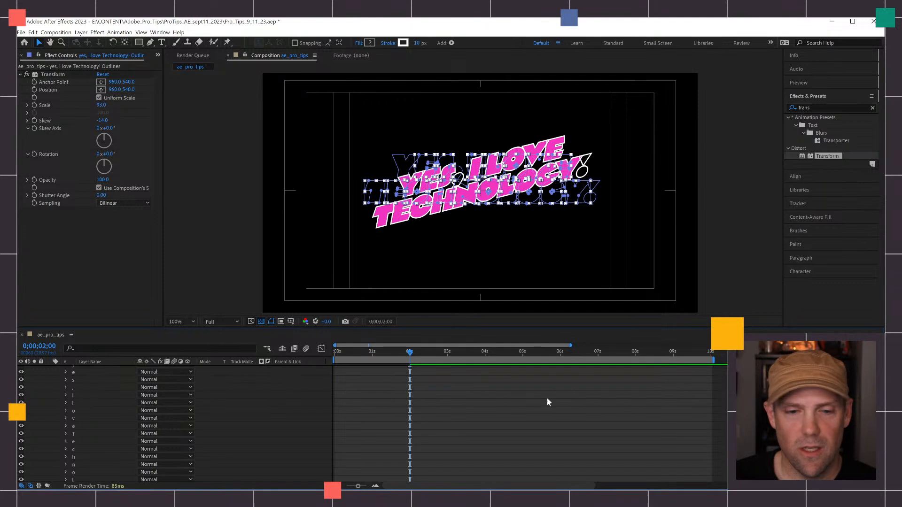
# Step: Deselect the letters, check the fills inside the first letter e and collapse the lower outlines layer's contents
pyautogui.click(202, 399)
pyautogui.press('h')
pyautogui.scroll(3, 90, 392)
pyautogui.press('v')
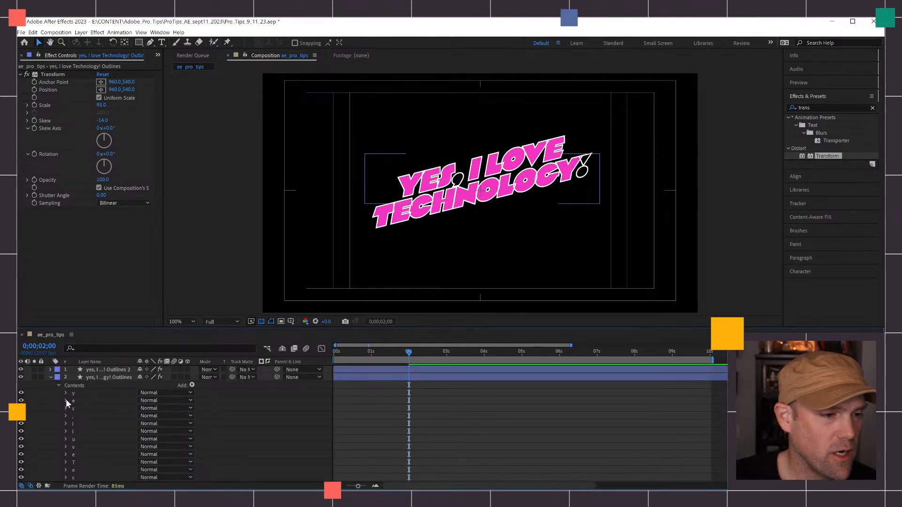
pyautogui.click(65, 400)
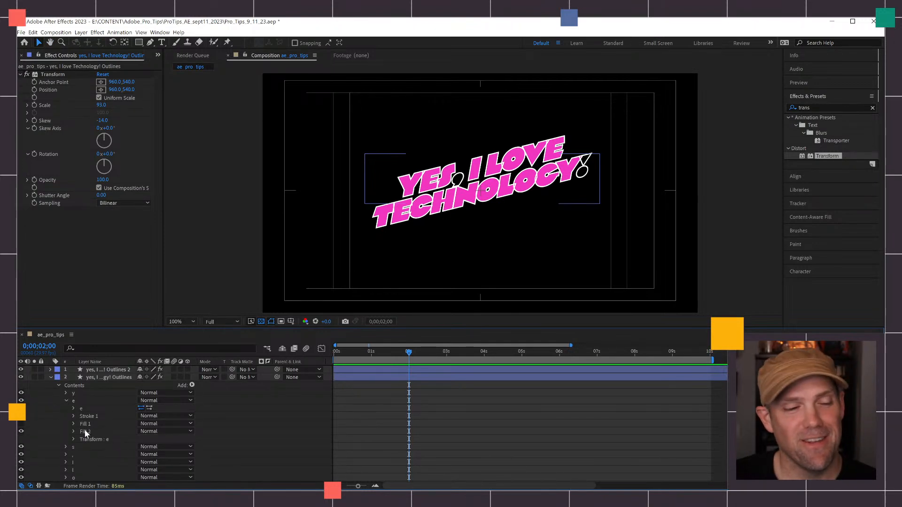
pyautogui.click(66, 400)
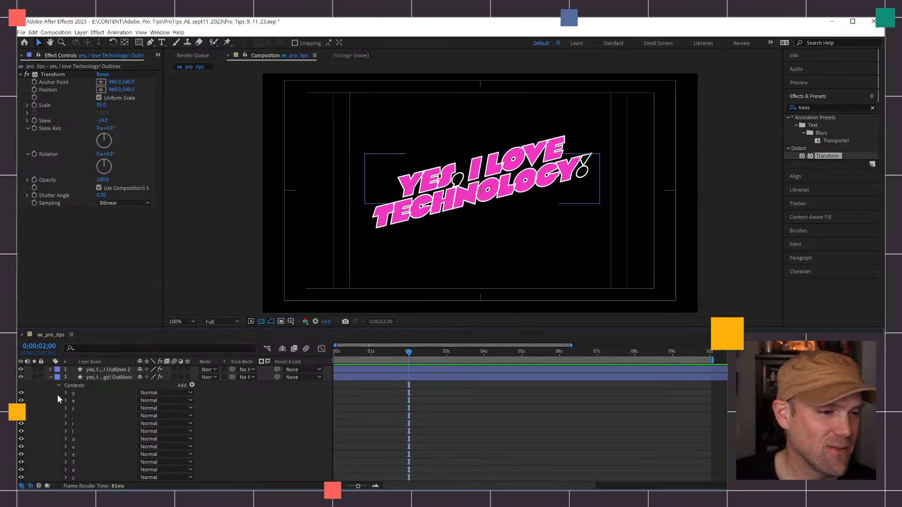
pyautogui.click(58, 385)
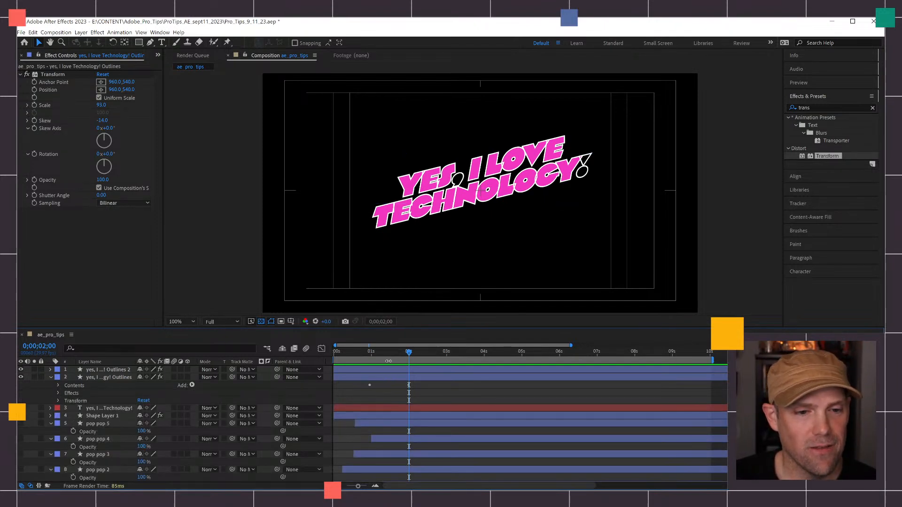
# Step: Go to 0;00;01;18, shift the lower pink outlines layer a few frames later in time and preview the offset
pyautogui.moveTo(395, 352); pyautogui.dragTo(394, 352)
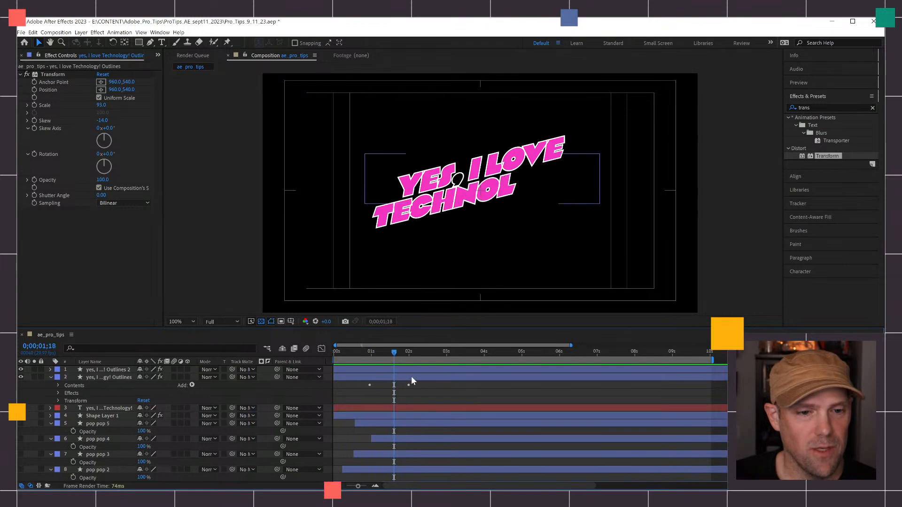
pyautogui.click(416, 376)
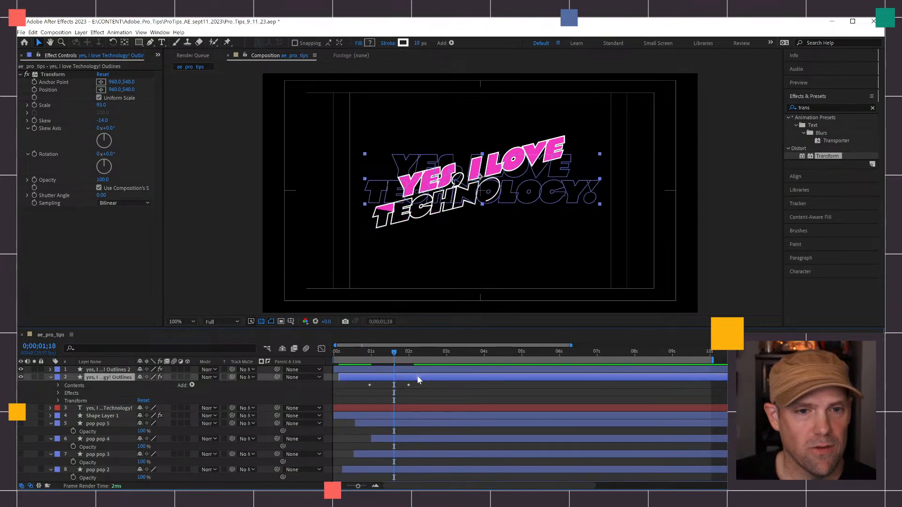
pyautogui.press('space')
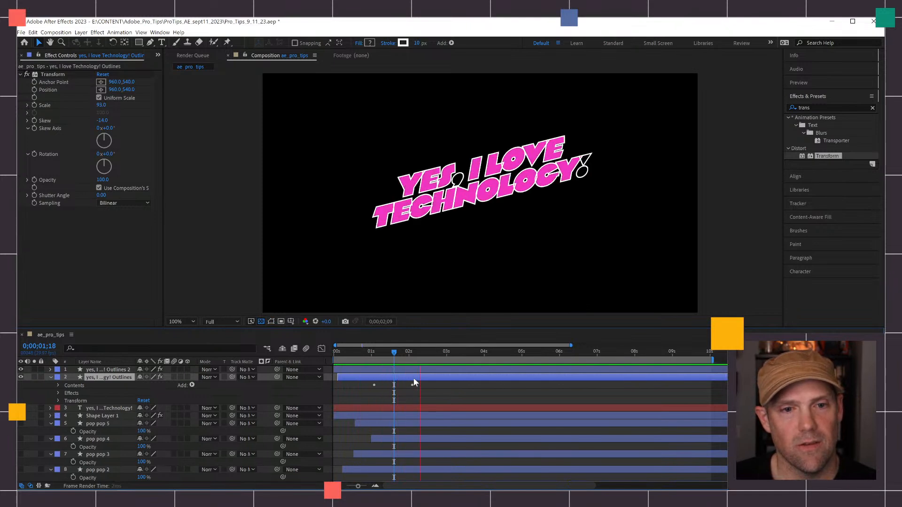
# Step: Shift the lower pink outlines layer slightly earlier in time and preview the offset against the white outlines
pyautogui.press('space')
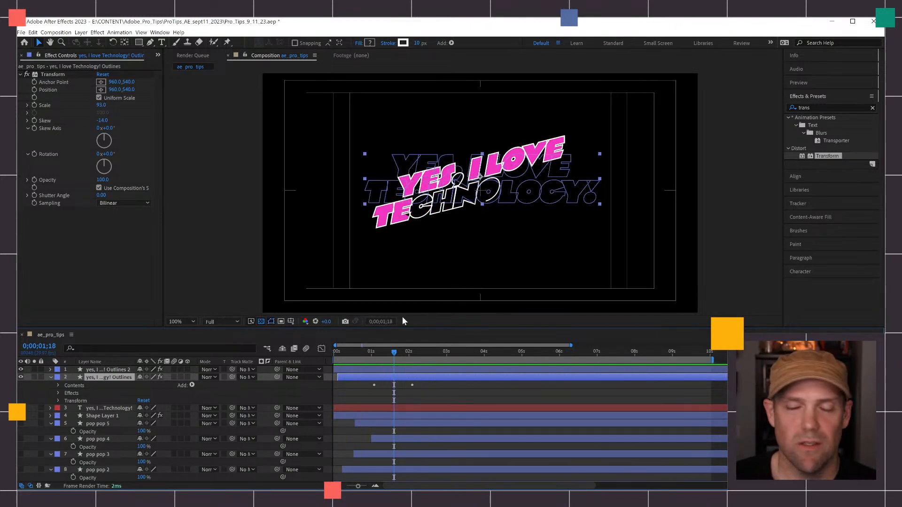
pyautogui.moveTo(413, 378); pyautogui.dragTo(415, 379)
pyautogui.press('space')
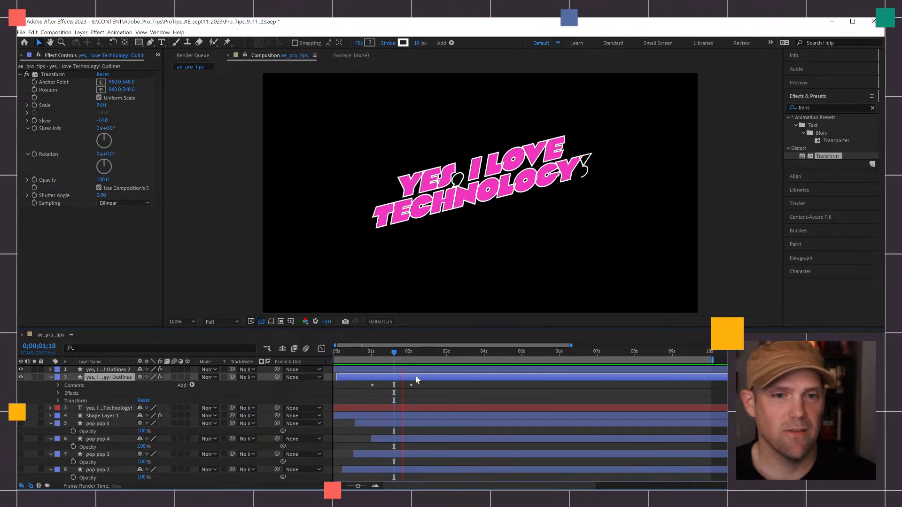
pyautogui.press('space')
# Step: Go to 0;00;02;03 and reveal only the keyframed Start property of the lower outlines layer
pyautogui.moveTo(393, 357); pyautogui.dragTo(413, 353)
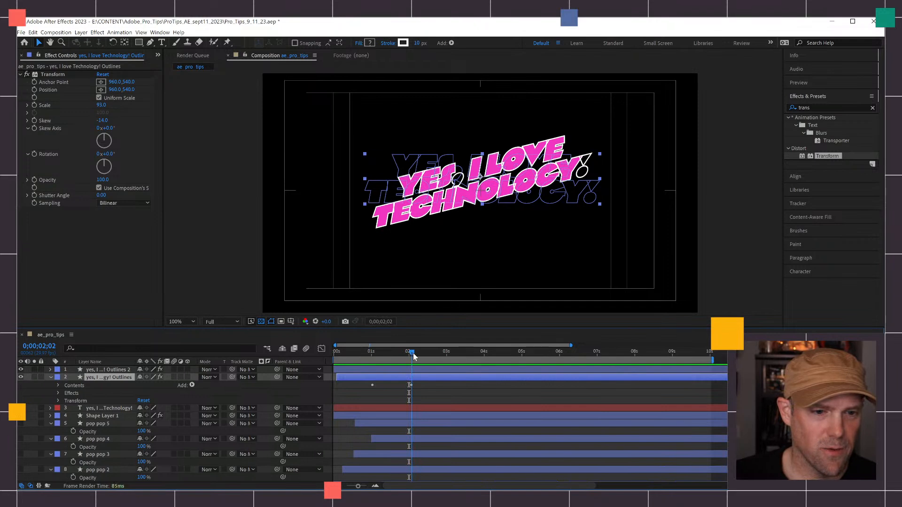
pyautogui.click(51, 369)
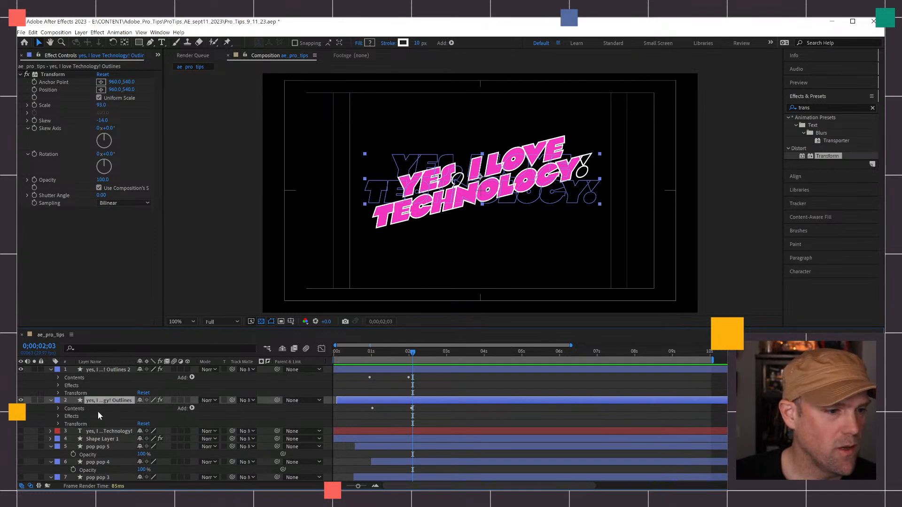
pyautogui.click(58, 408)
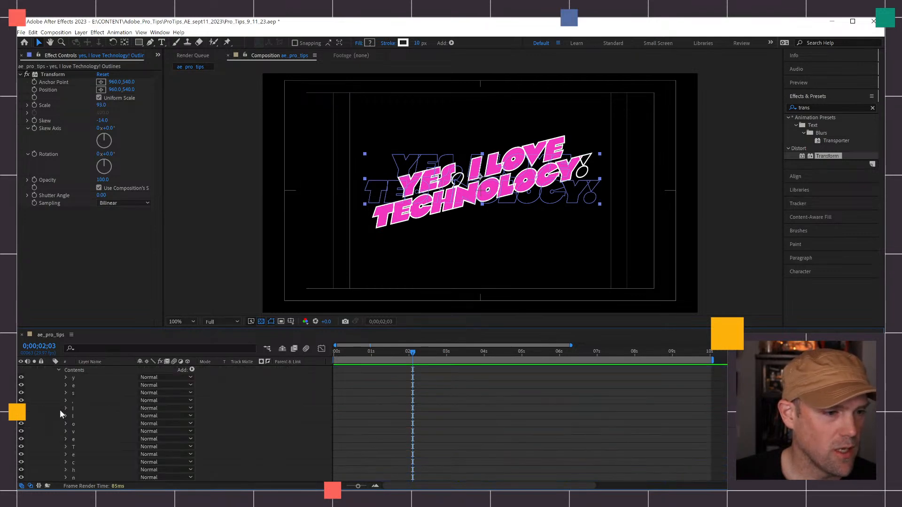
pyautogui.click(58, 370)
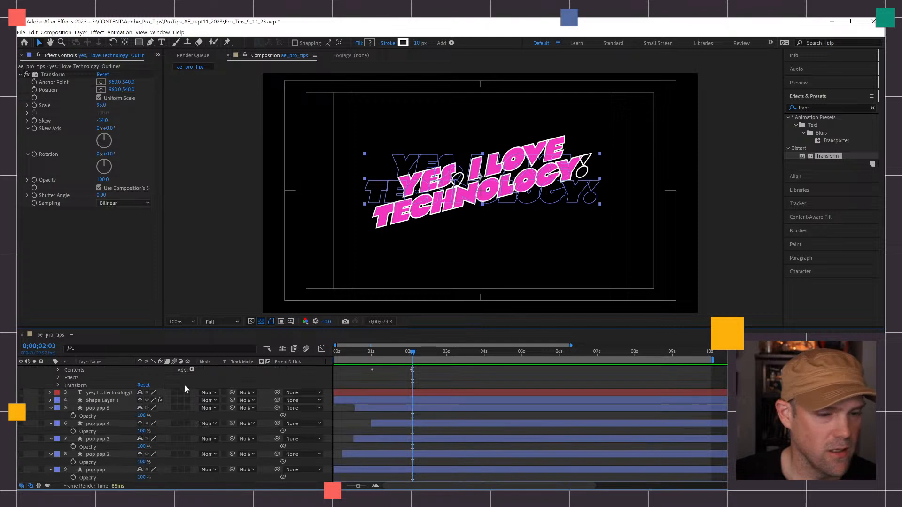
pyautogui.press('u')
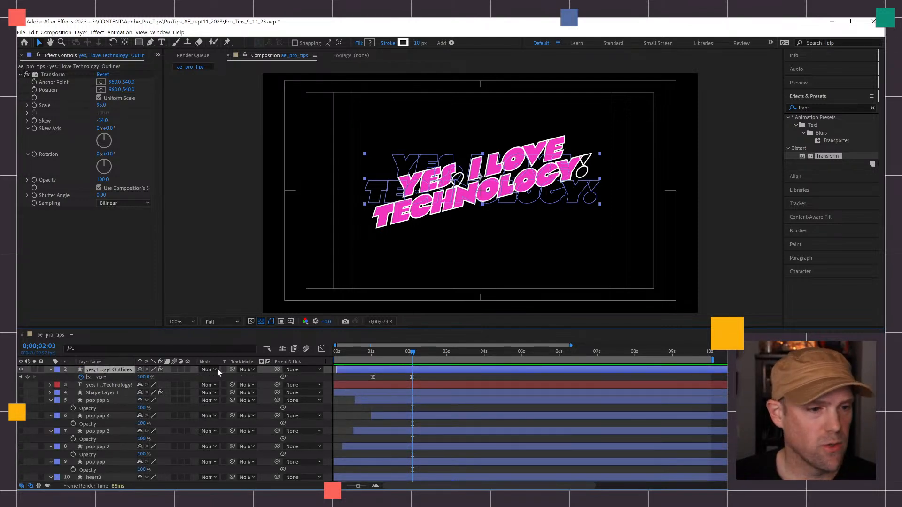
# Step: Add the expression loopOut("pingpong") to the lower outlines layer's Start property and preview it
pyautogui.keyDown('alt'); pyautogui.click(81, 377); pyautogui.keyUp('alt')
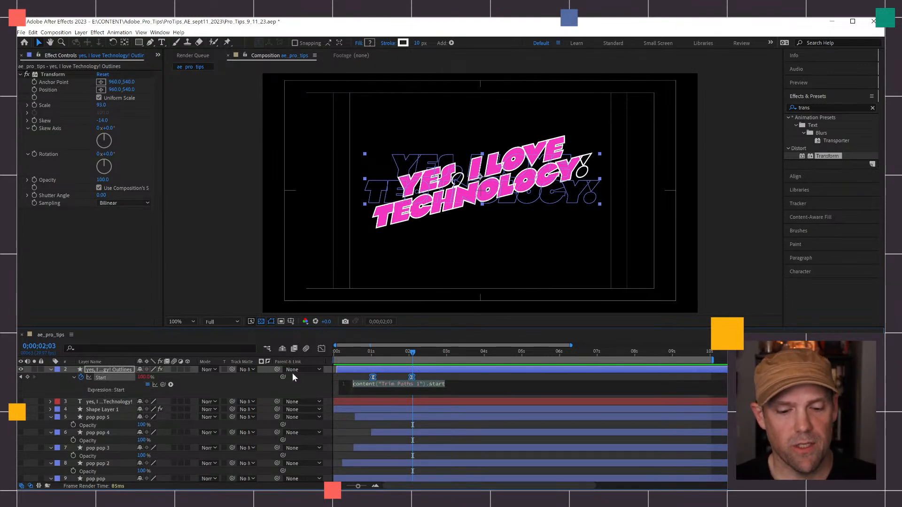
pyautogui.write('loop')
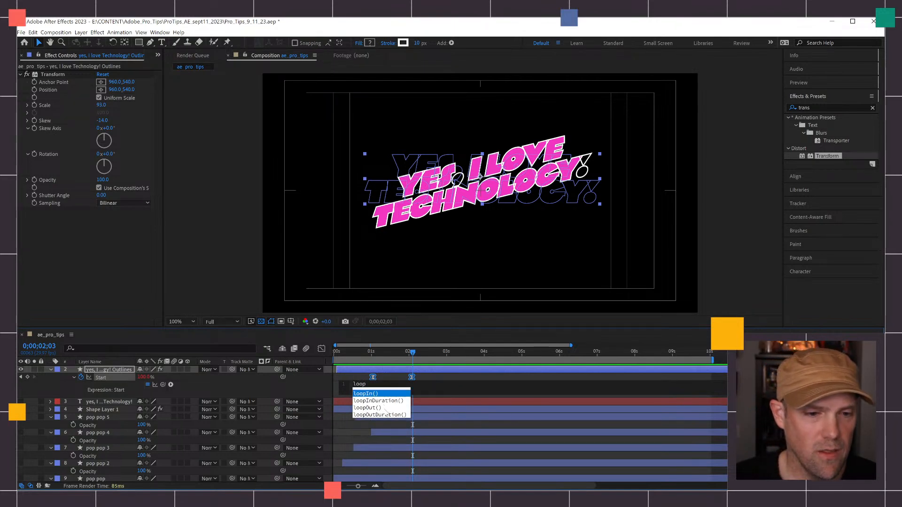
pyautogui.press('Down')
pyautogui.press('Down')
pyautogui.press('Return')
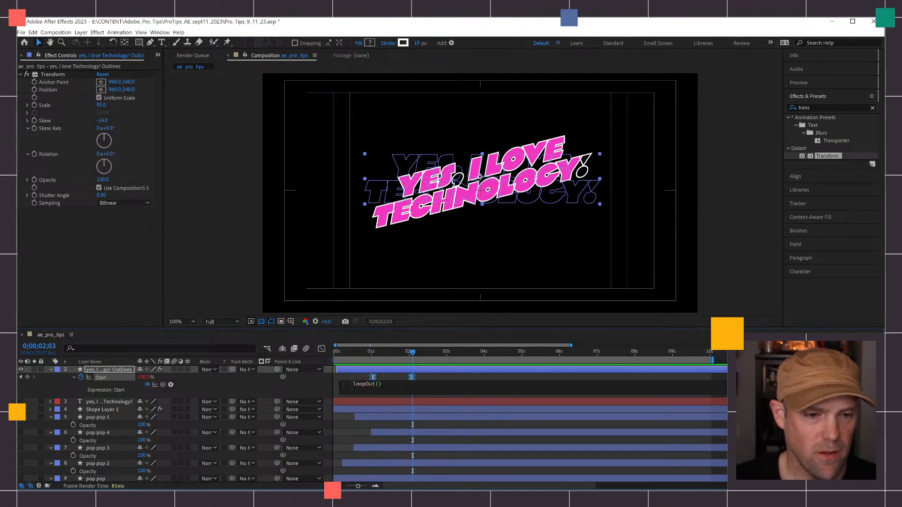
pyautogui.write('"pin')
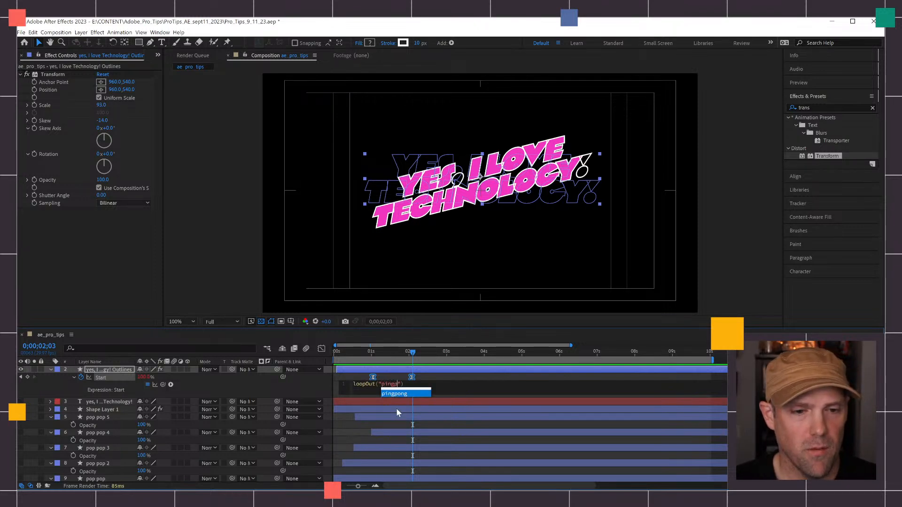
pyautogui.write('gpong')
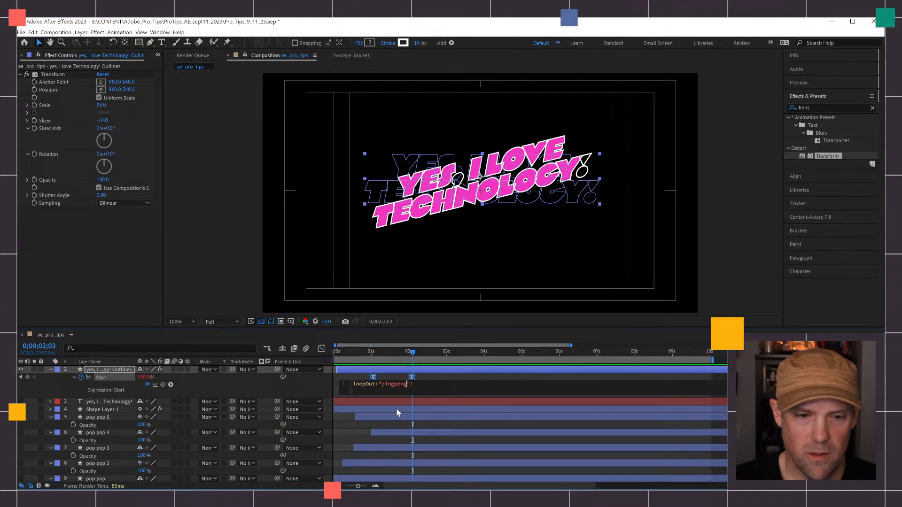
pyautogui.press('KP_Enter')
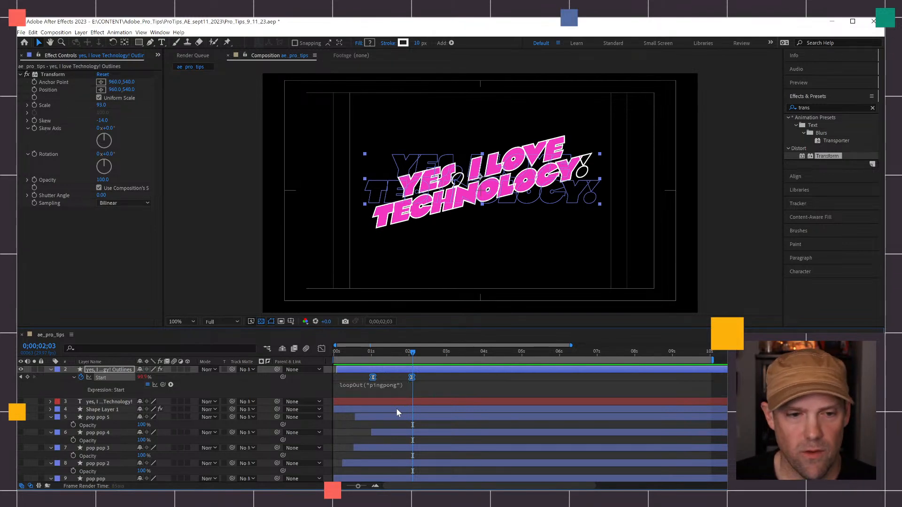
pyautogui.press('space')
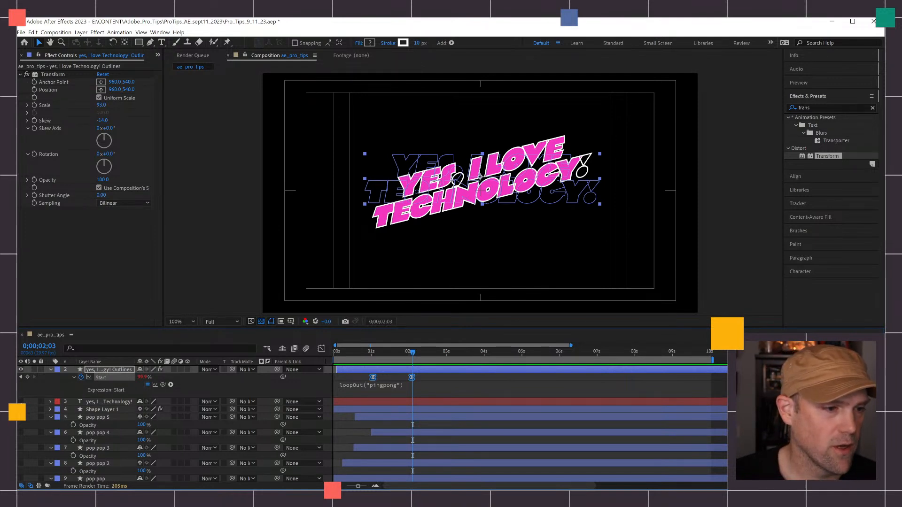
# Step: Make Shape Layer 1 and all the pop pop, heart and line layers visible
pyautogui.click(21, 409)
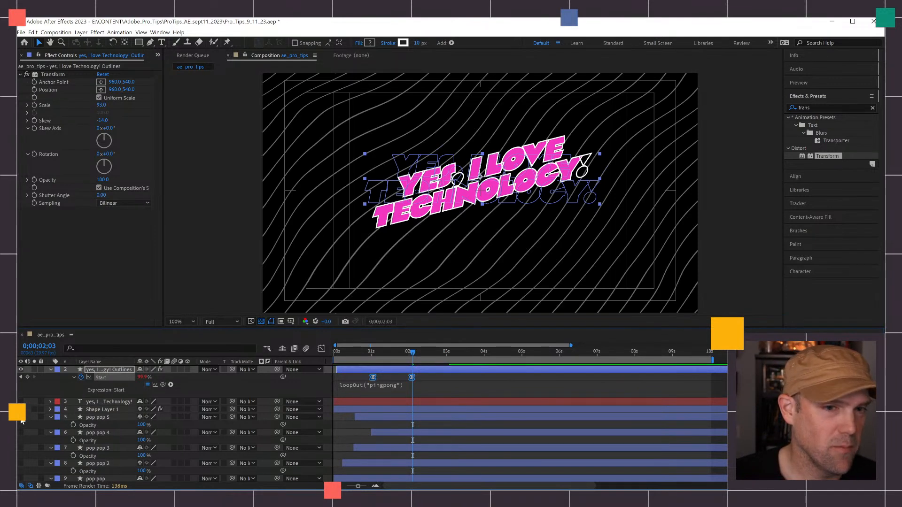
pyautogui.click(21, 417)
pyautogui.click(21, 432)
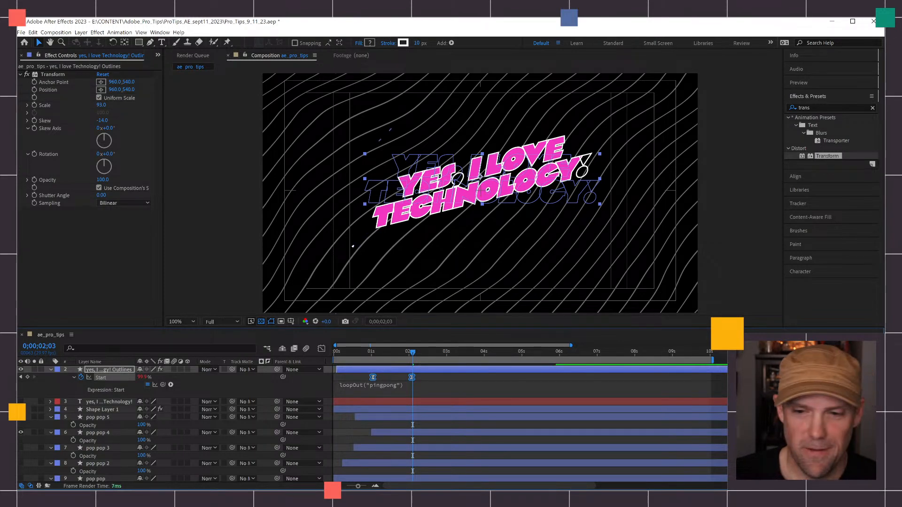
pyautogui.scroll(-3, 613, 432)
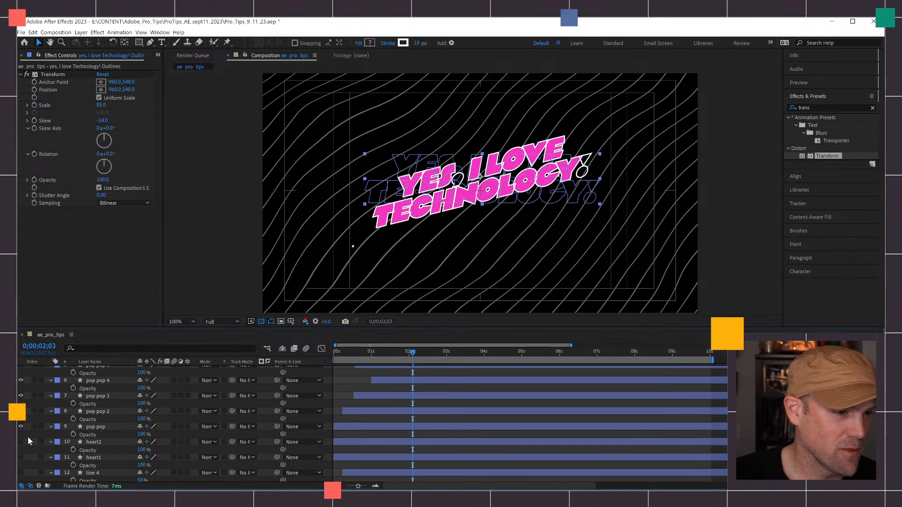
pyautogui.click(21, 473)
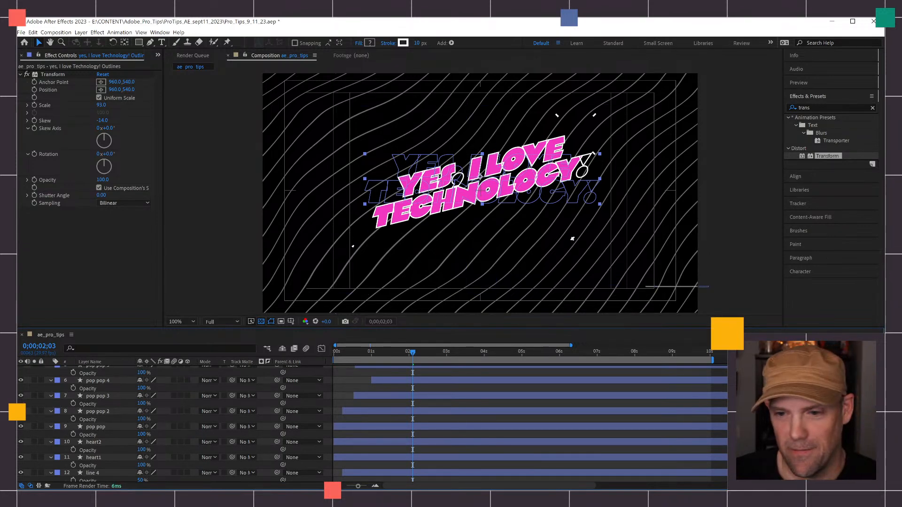
pyautogui.scroll(-3, 373, 423)
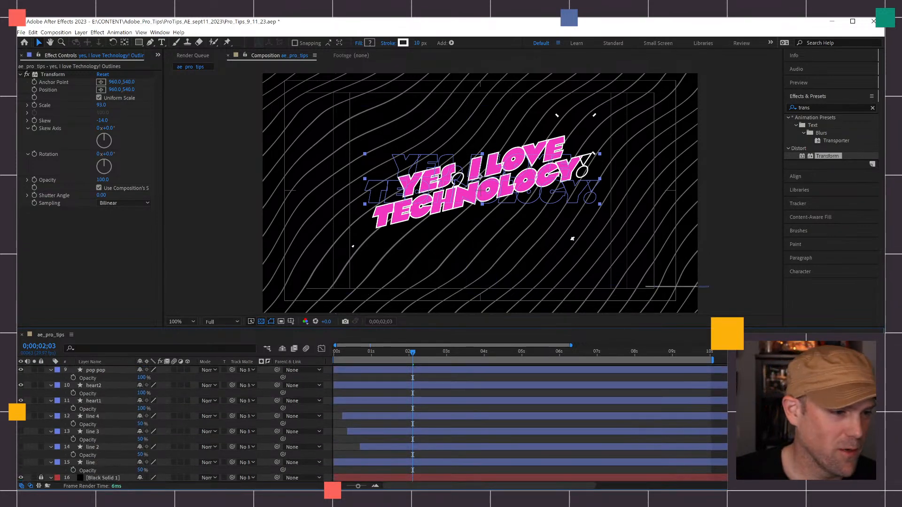
pyautogui.moveTo(18, 433); pyautogui.dragTo(22, 463)
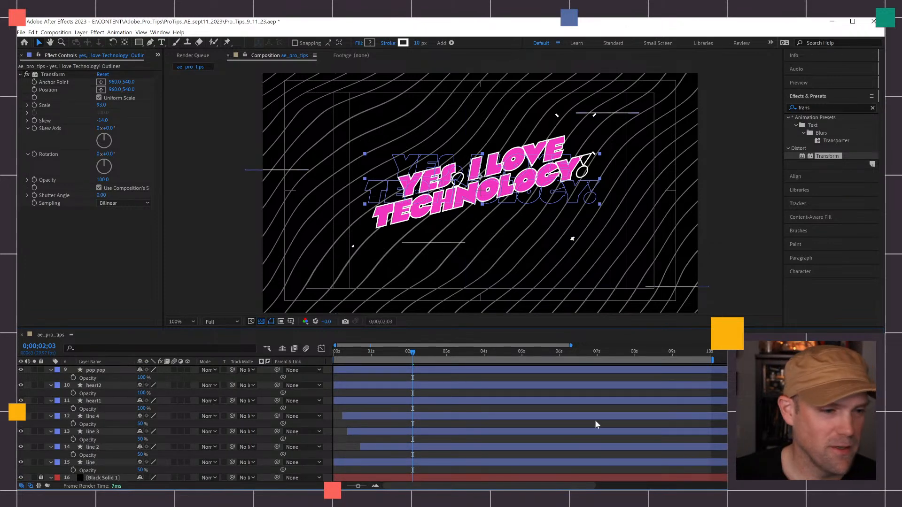
# Step: Move the current time to 0;00;01;13 and check the combined artwork and the layer stack down to the hearts
pyautogui.scroll(4, 374, 422)
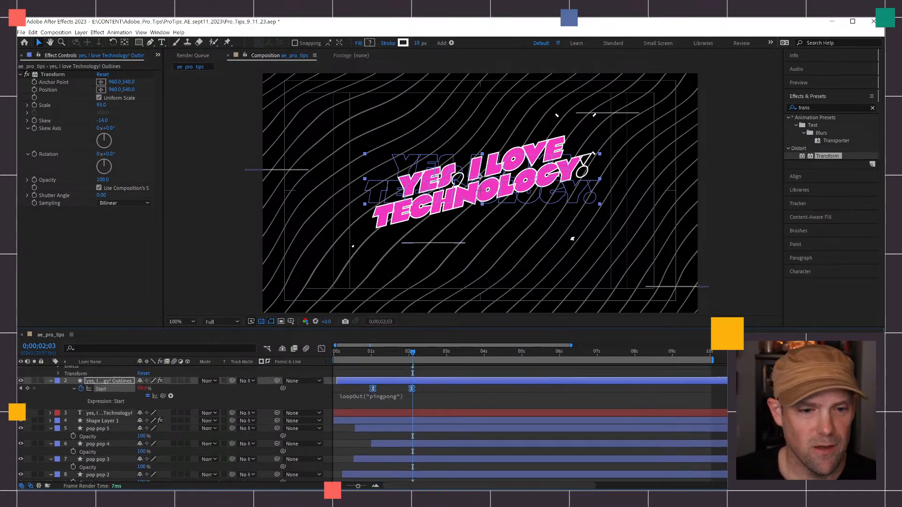
pyautogui.scroll(-2, 426, 362)
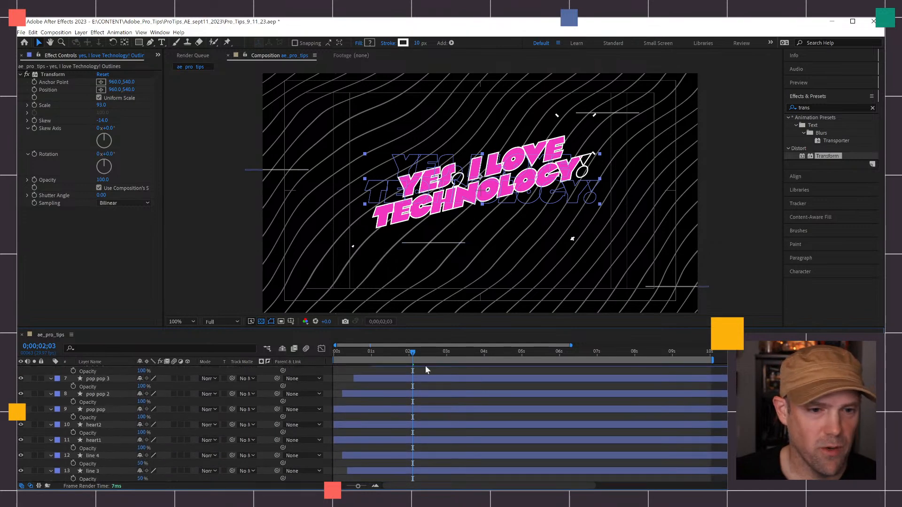
pyautogui.moveTo(375, 354)
pyautogui.mouseDown()
pyautogui.moveTo(409, 348)
pyautogui.moveTo(387, 352)
pyautogui.mouseUp()
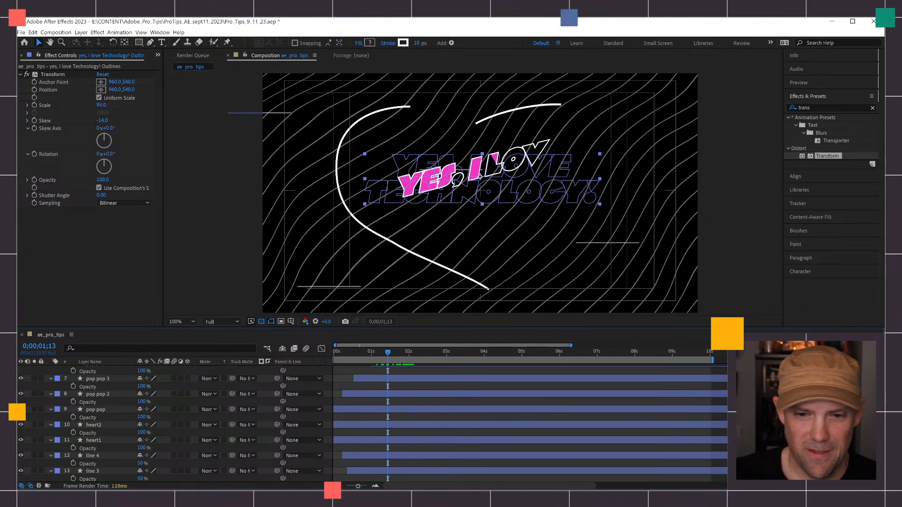
pyautogui.scroll(2, 188, 423)
pyautogui.scroll(-3, 188, 422)
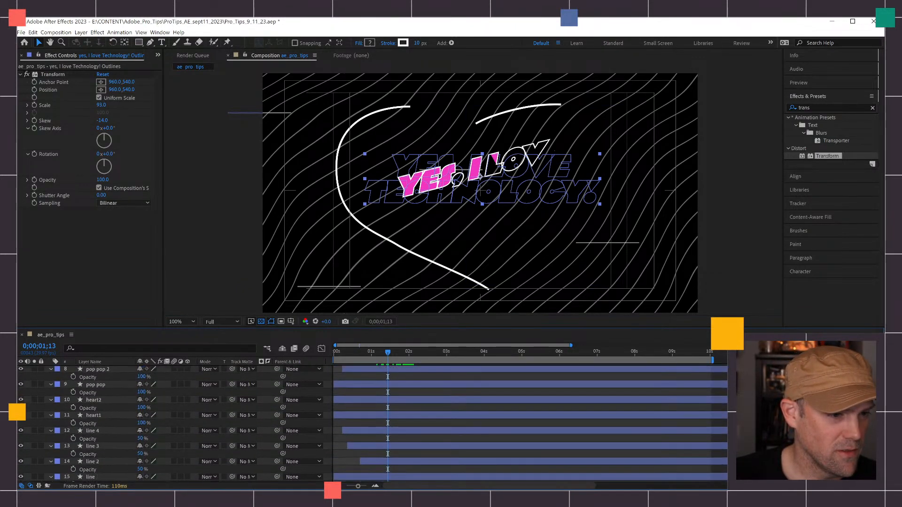
# Step: Reveal the keyframed Start and End properties of heart1 and heart2, and enable an expression on heart2's Start
pyautogui.click(97, 415)
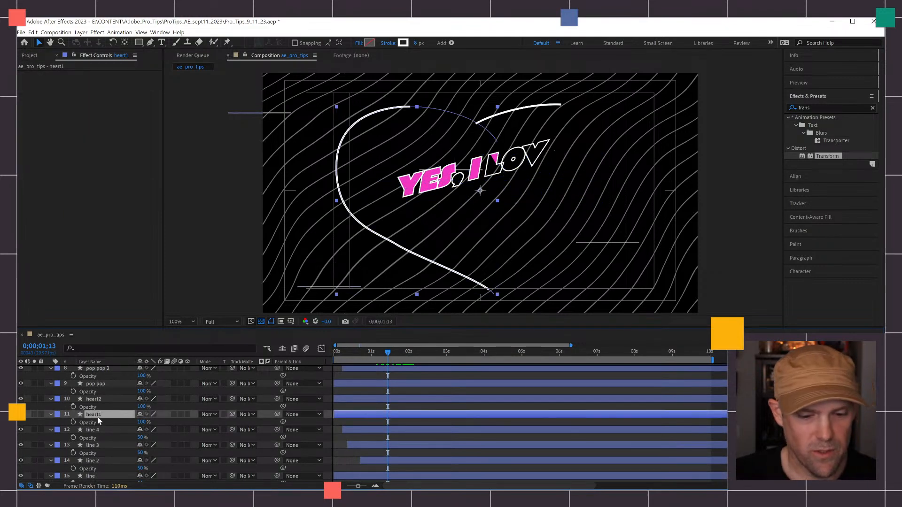
pyautogui.press('u')
pyautogui.click(98, 400)
pyautogui.press('u')
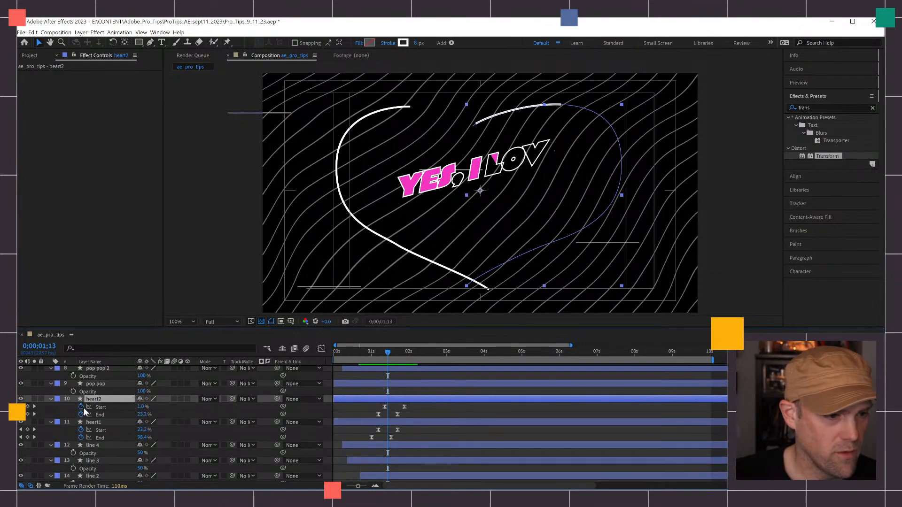
pyautogui.keyDown('alt'); pyautogui.click(81, 407); pyautogui.keyUp('alt')
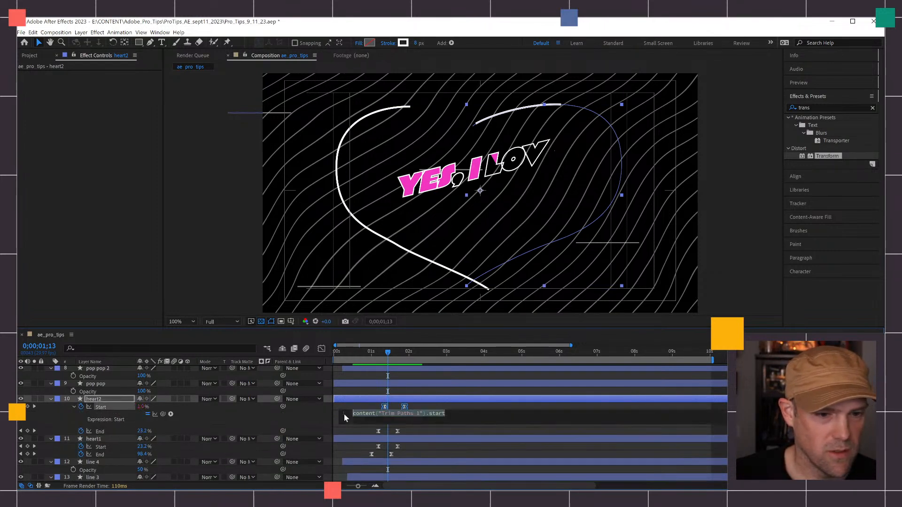
pyautogui.hotkey('ctrl', 'v')
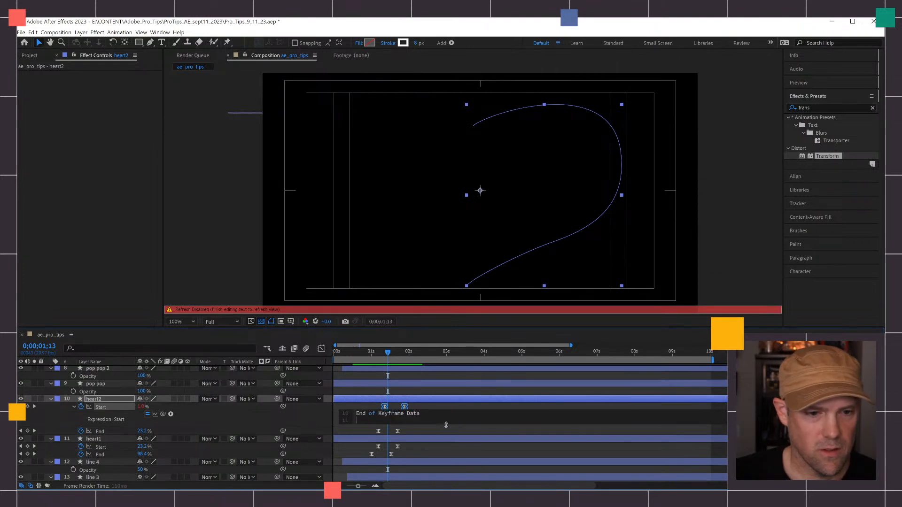
pyautogui.press('BackSpace')
pyautogui.press('BackSpace')
pyautogui.press('BackSpace')
pyautogui.press('BackSpace')
pyautogui.press('BackSpace')
pyautogui.press('BackSpace')
pyautogui.press('BackSpace')
pyautogui.press('BackSpace')
pyautogui.press('BackSpace')
pyautogui.press('BackSpace')
pyautogui.press('BackSpace')
pyautogui.press('BackSpace')
pyautogui.press('BackSpace')
pyautogui.press('BackSpace')
pyautogui.press('BackSpace')
pyautogui.press('BackSpace')
pyautogui.press('BackSpace')
pyautogui.press('BackSpace')
pyautogui.press('BackSpace')
pyautogui.press('BackSpace')
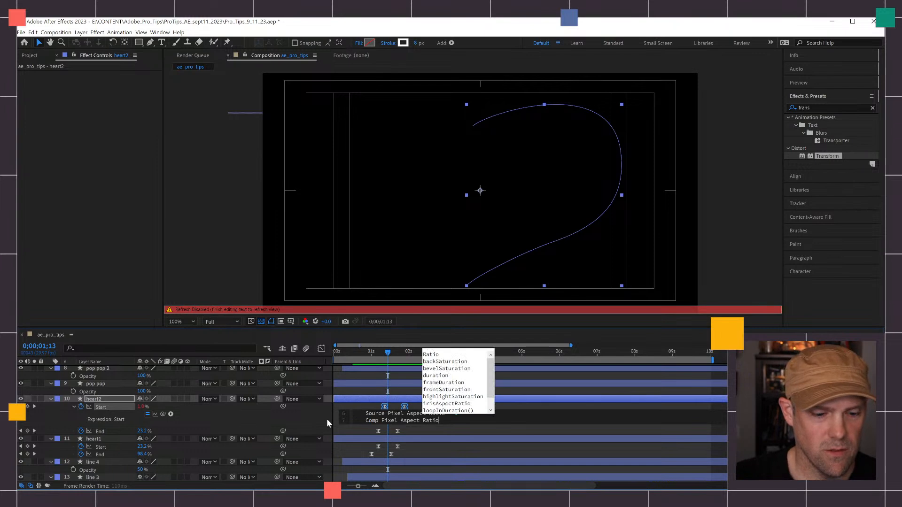
pyautogui.hotkey('ctrl', 'z')
pyautogui.hotkey('ctrl', 'z')
pyautogui.hotkey('ctrl', 'z')
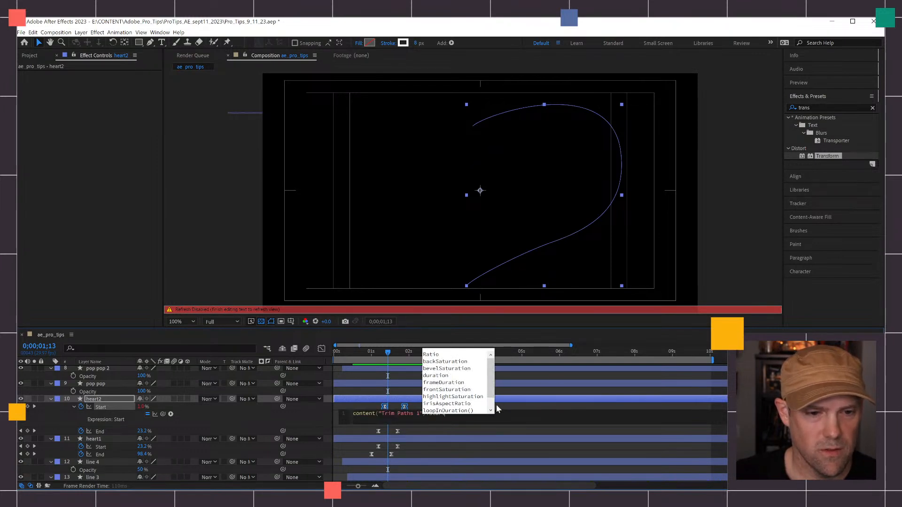
pyautogui.press('Escape')
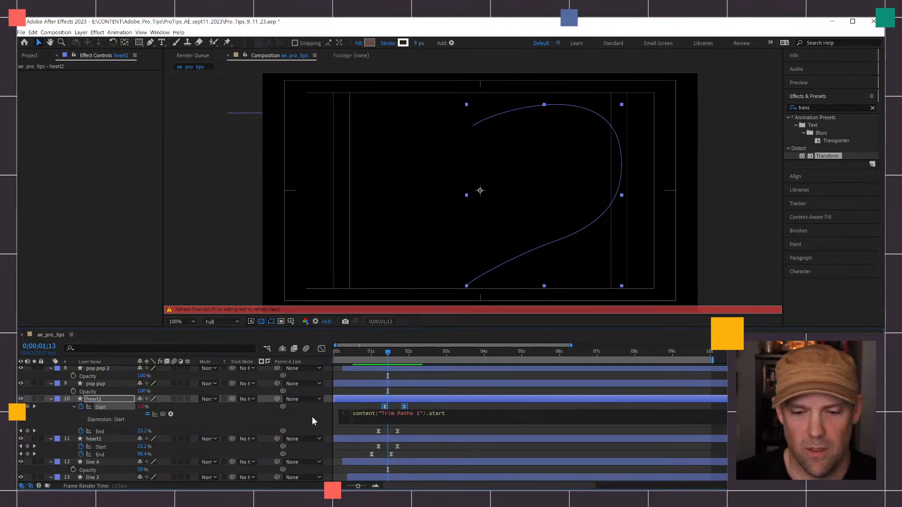
# Step: Replace the default expression on heart2's Start property with loopOut("pingpong")
pyautogui.hotkey('ctrl', 'a')
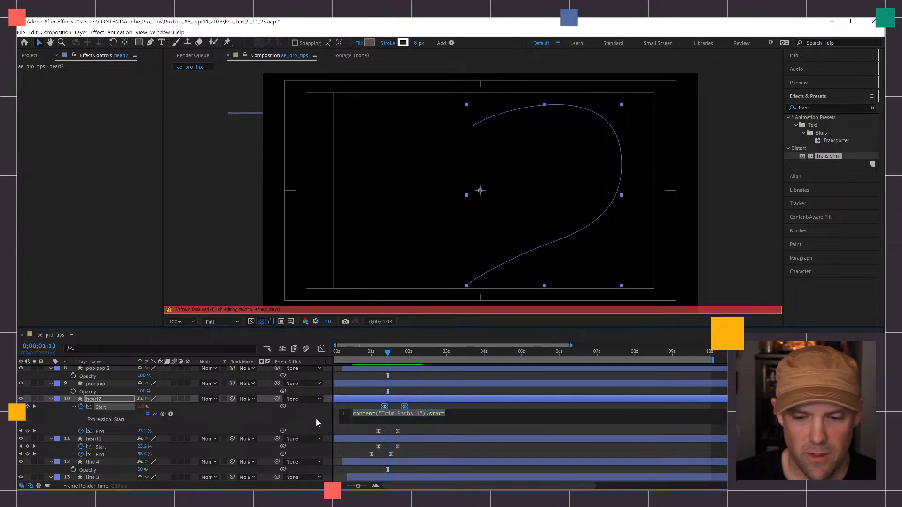
pyautogui.press('BackSpace')
pyautogui.write('pin')
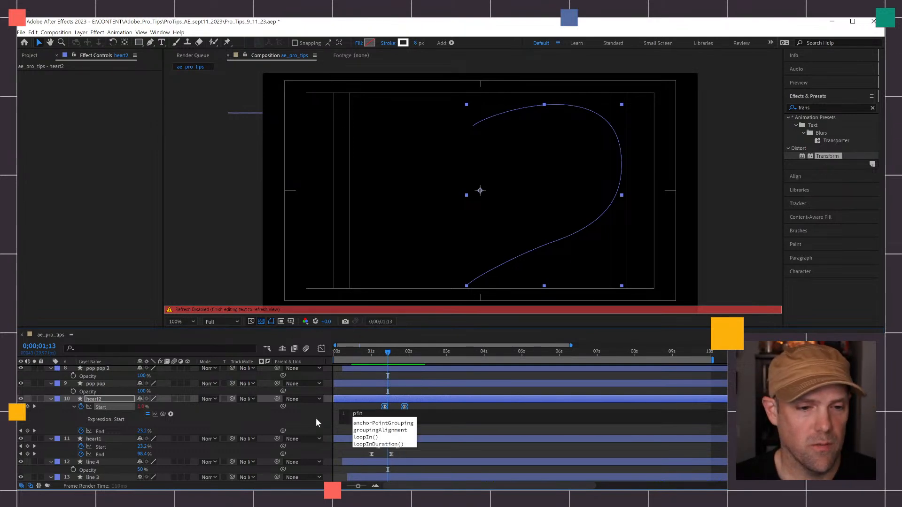
pyautogui.press('BackSpace')
pyautogui.press('BackSpace')
pyautogui.press('BackSpace')
pyautogui.write('loop')
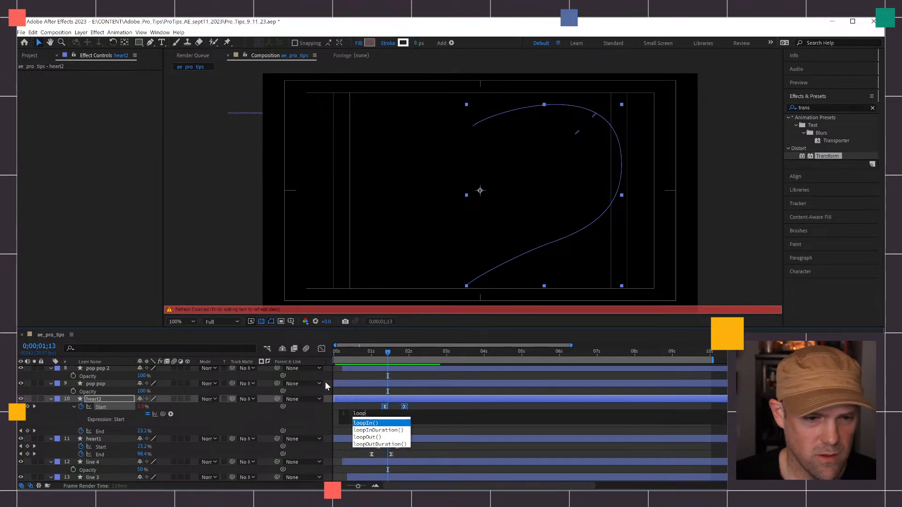
pyautogui.click(377, 439)
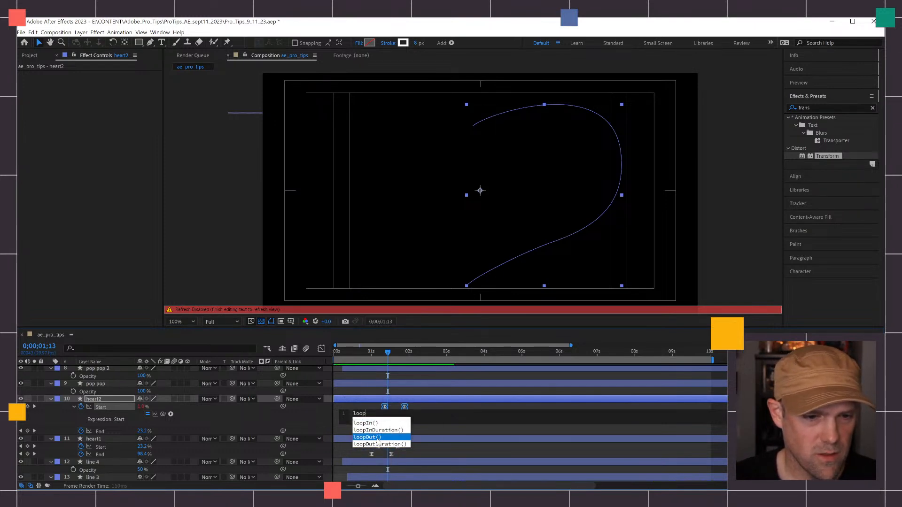
pyautogui.click(377, 438)
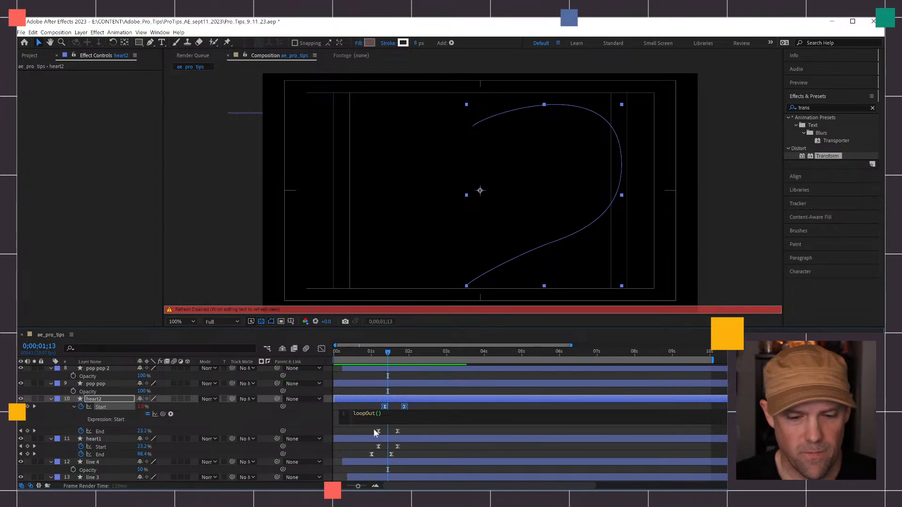
pyautogui.write('"pingpong"')
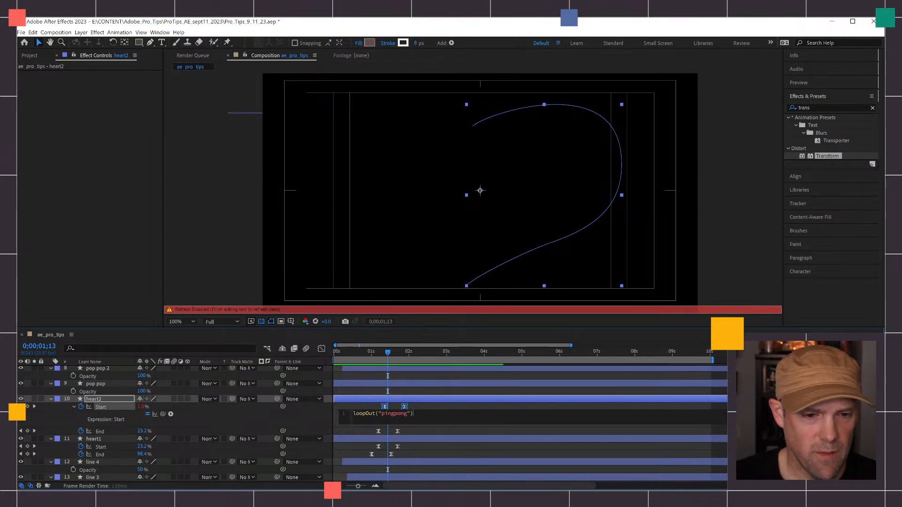
# Step: Copy the full expression text from heart2's Start, commit the expression and preview the animation
pyautogui.moveTo(413, 414); pyautogui.dragTo(353, 414)
pyautogui.hotkey('ctrl', 'c')
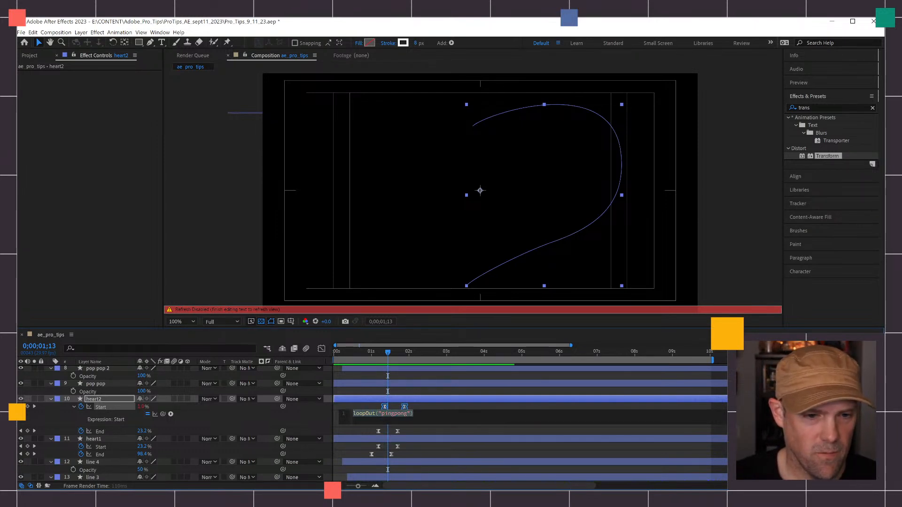
pyautogui.press('KP_Enter')
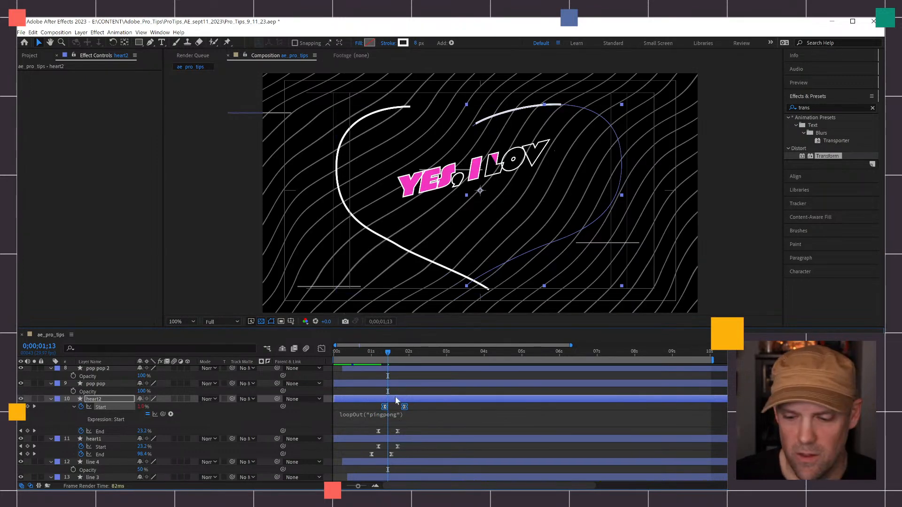
pyautogui.press('space')
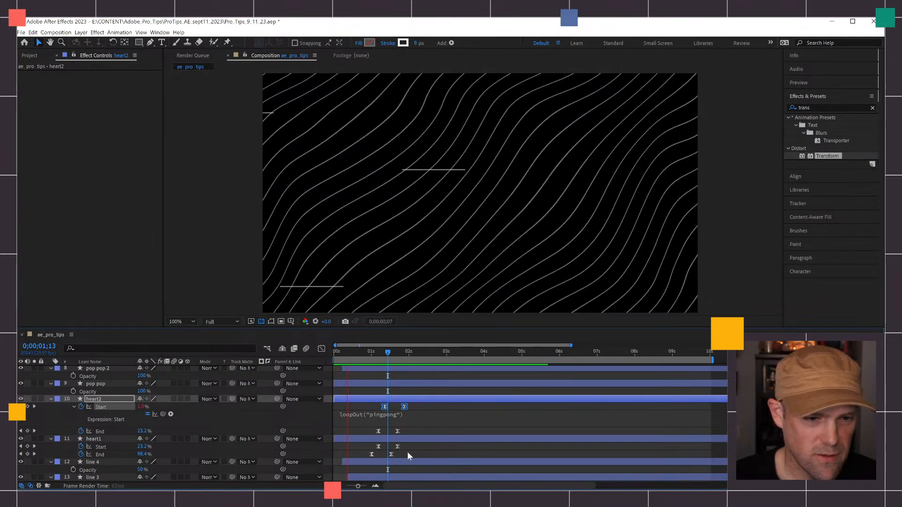
pyautogui.press('space')
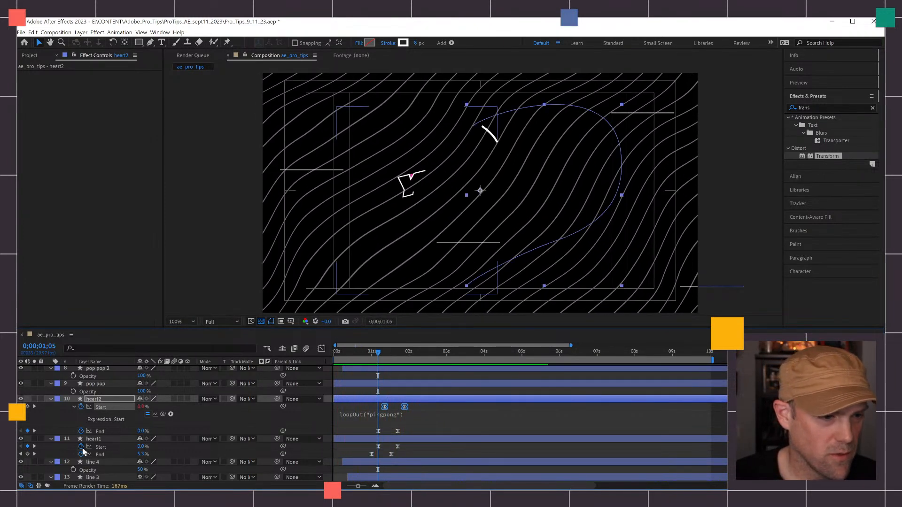
# Step: Add the copied expression loopOut("pingpong") to heart1's Start property and preview the looping heart with the combined artwork
pyautogui.keyDown('alt'); pyautogui.click(82, 448); pyautogui.keyUp('alt')
pyautogui.hotkey('ctrl', 'v')
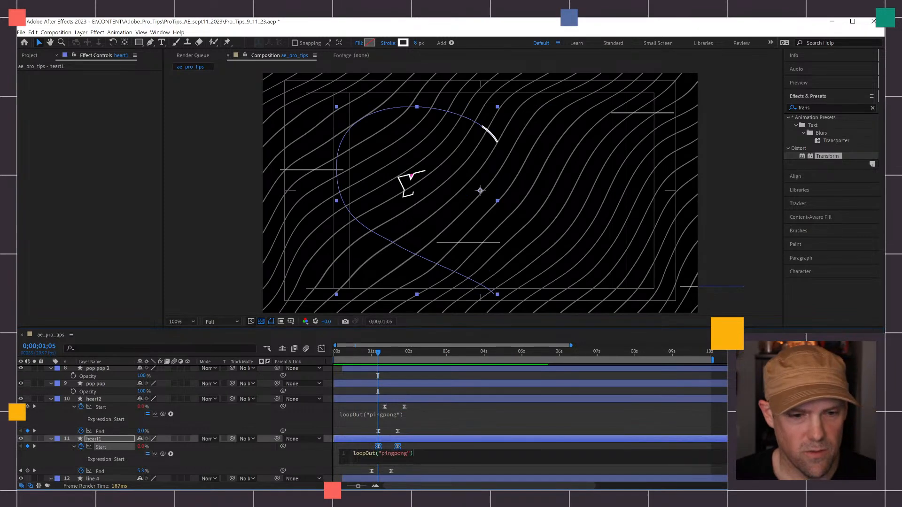
pyautogui.click(519, 266)
pyautogui.press('space')
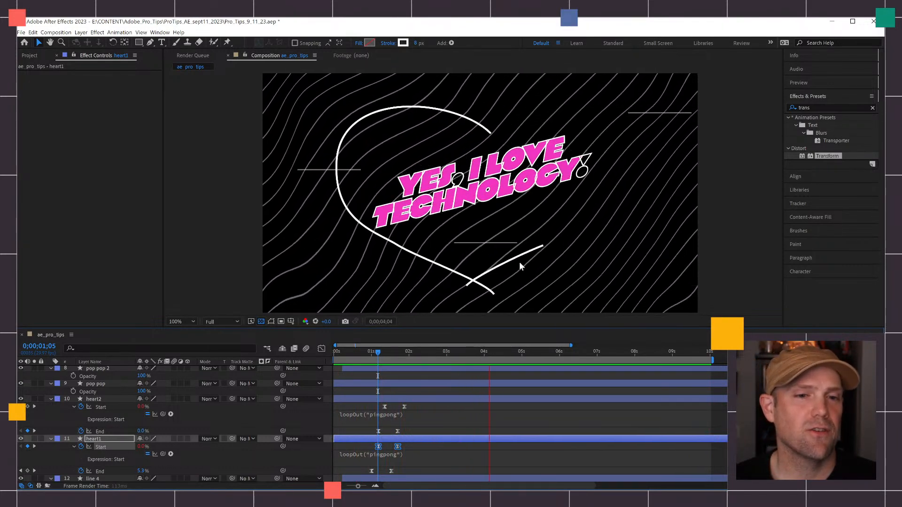
pyautogui.press('space')
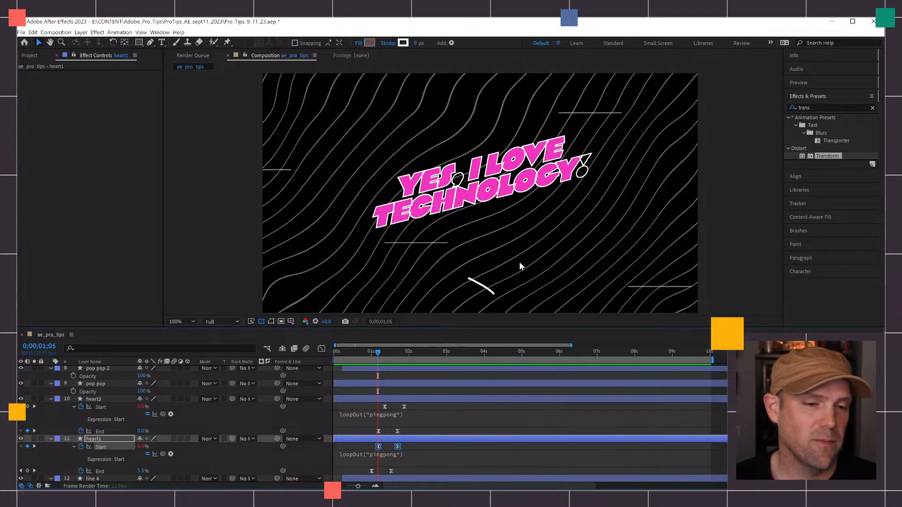
pyautogui.press('space')
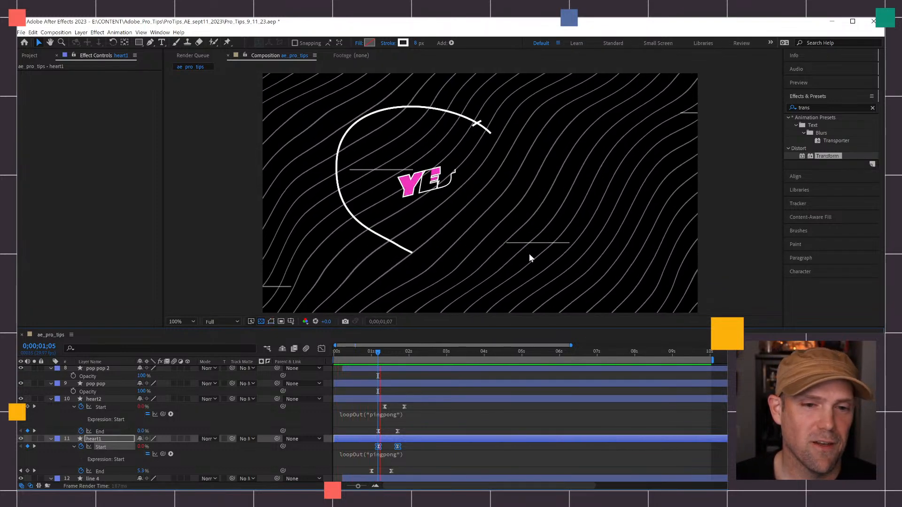
pyautogui.press('space')
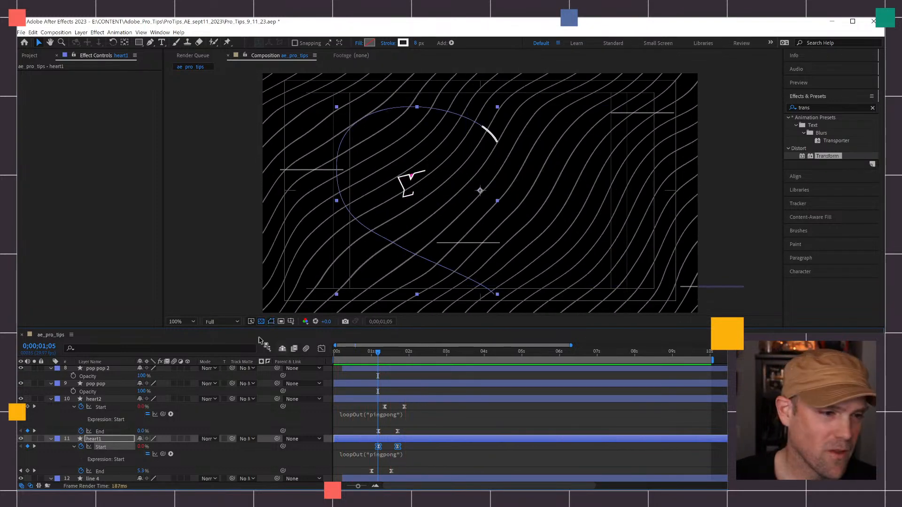
# Step: Open the examples composition from the project
pyautogui.click(35, 57)
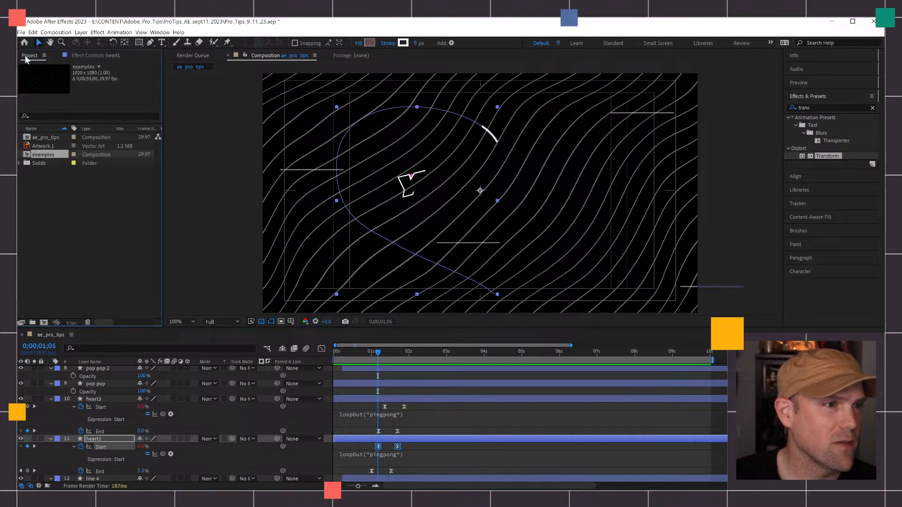
pyautogui.doubleClick(48, 155)
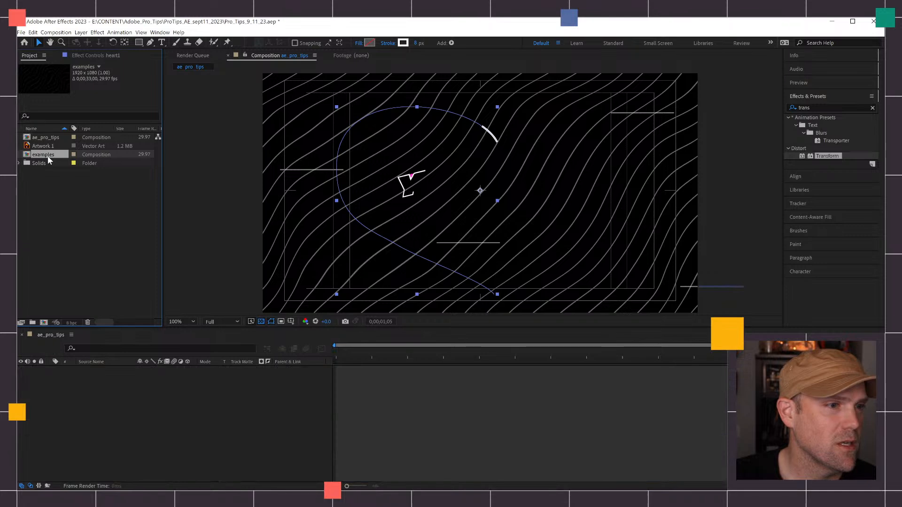